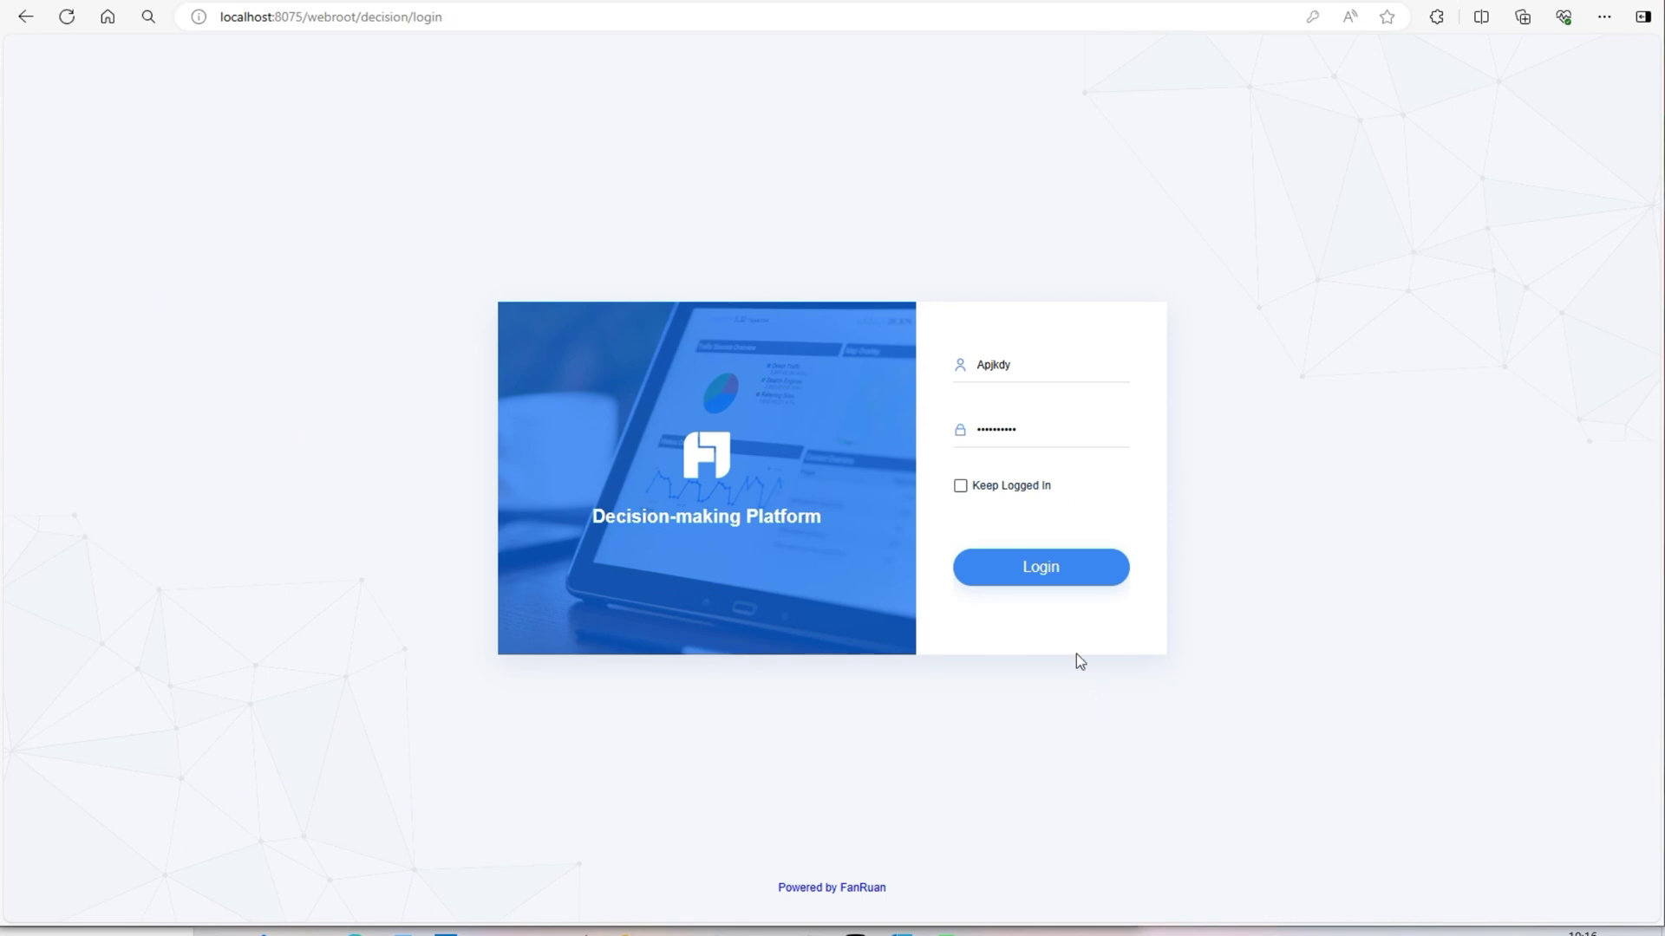
- Log in to the decision-making platform with the prefilled account and open plugin management
click(1052, 566)
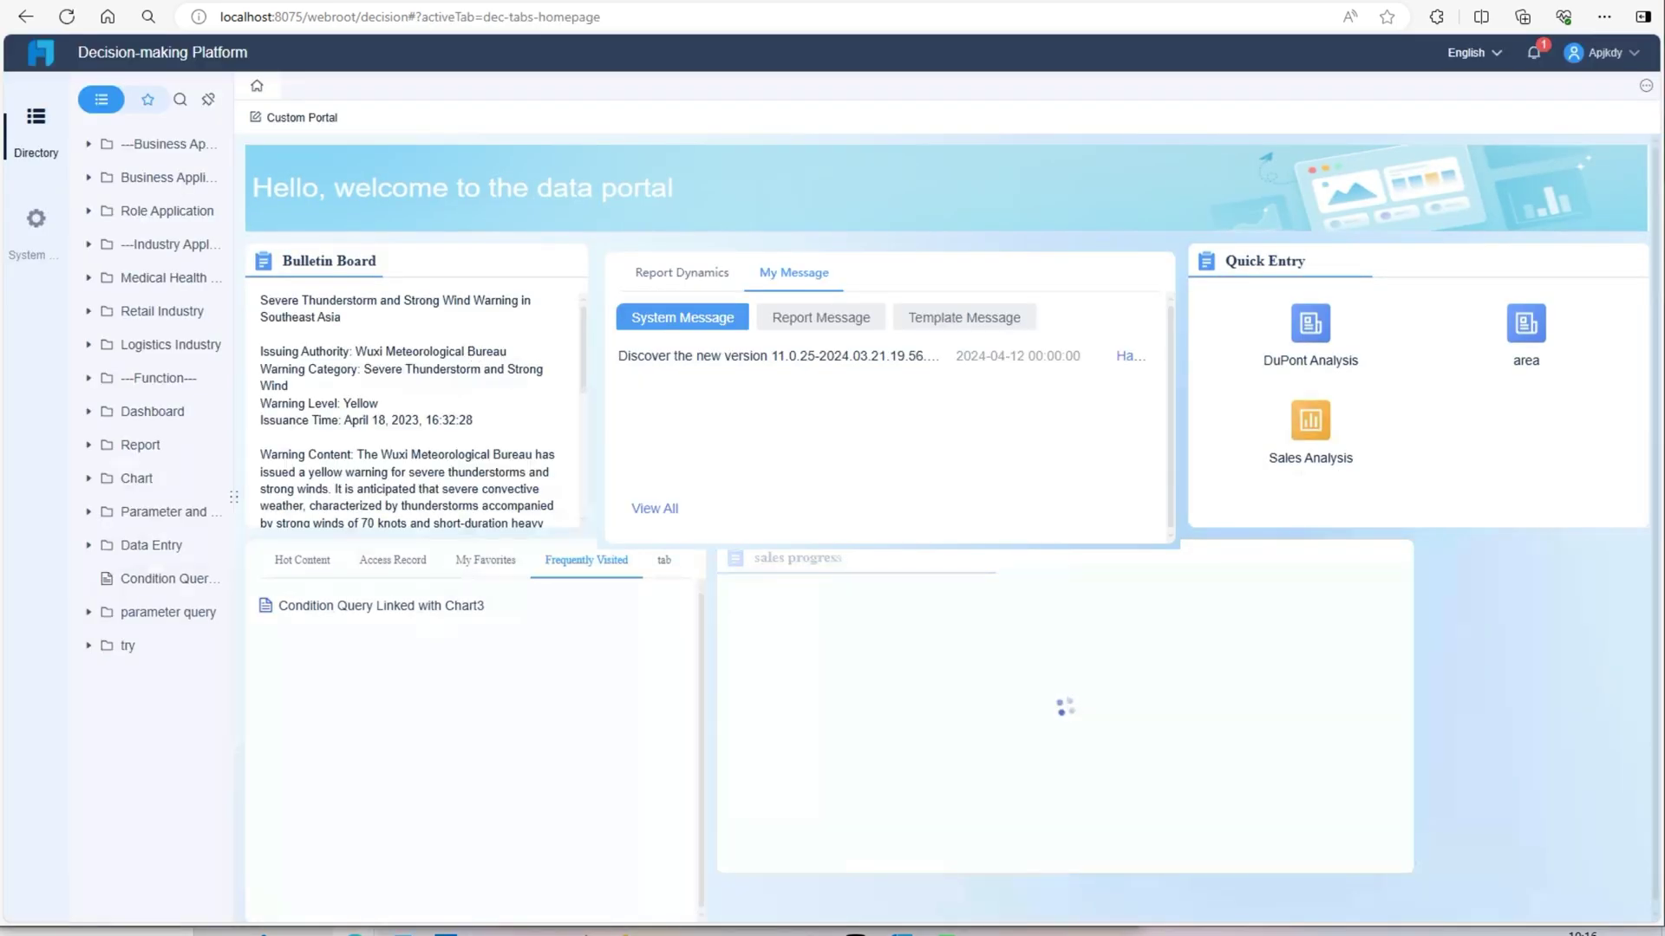
click(39, 253)
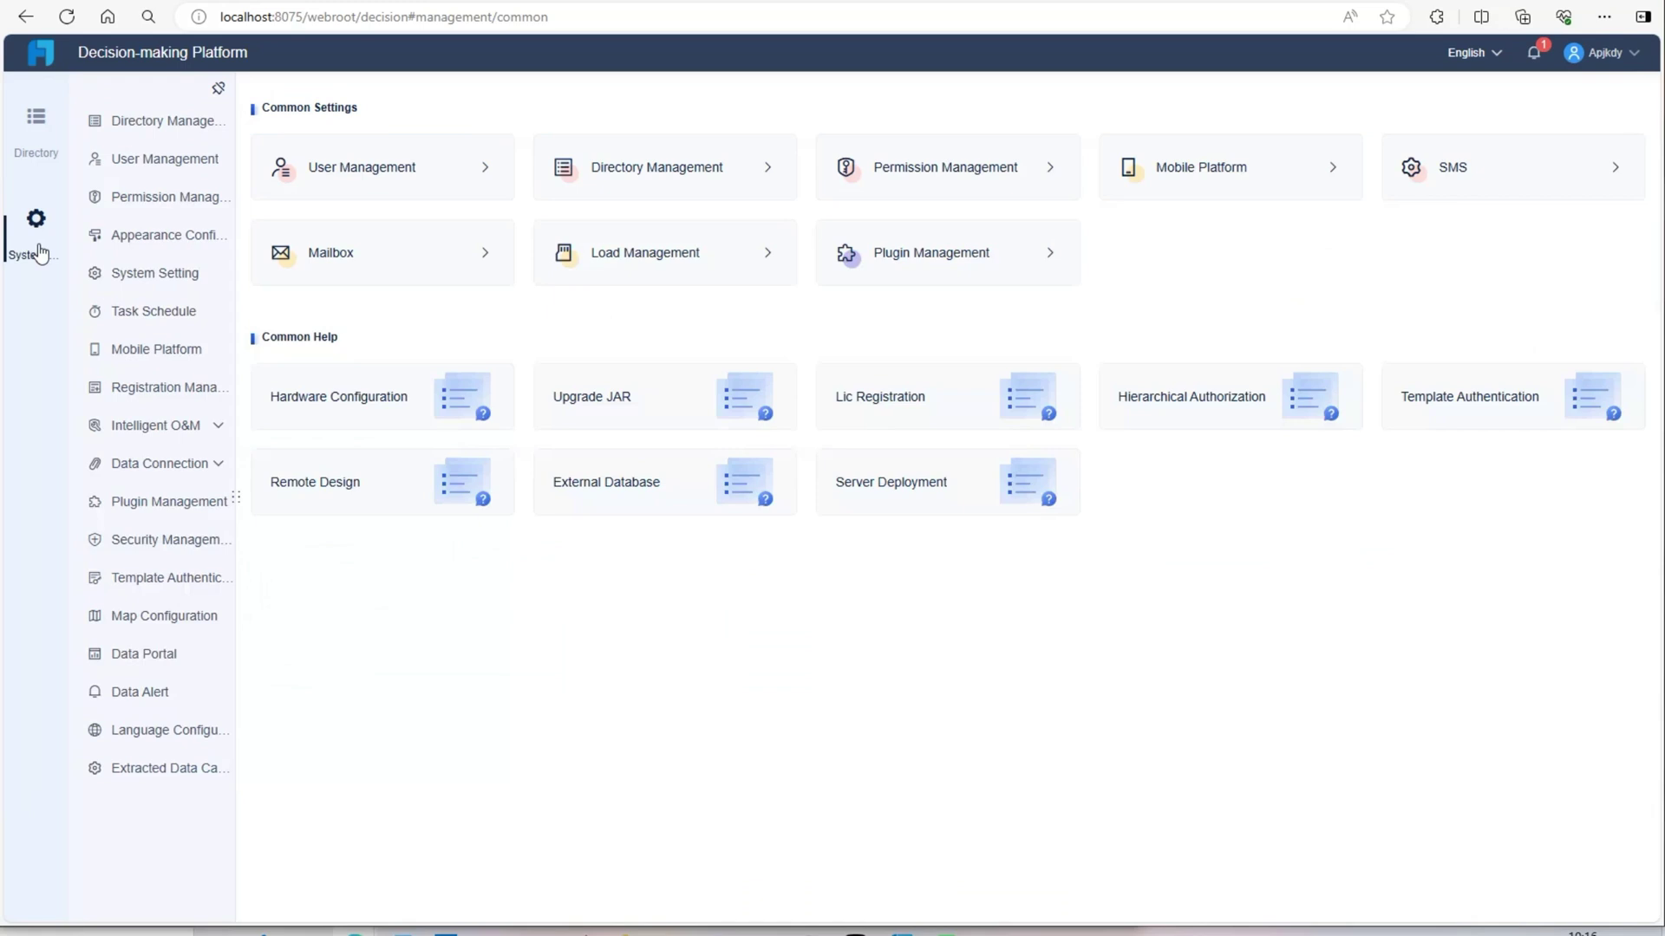
click(163, 506)
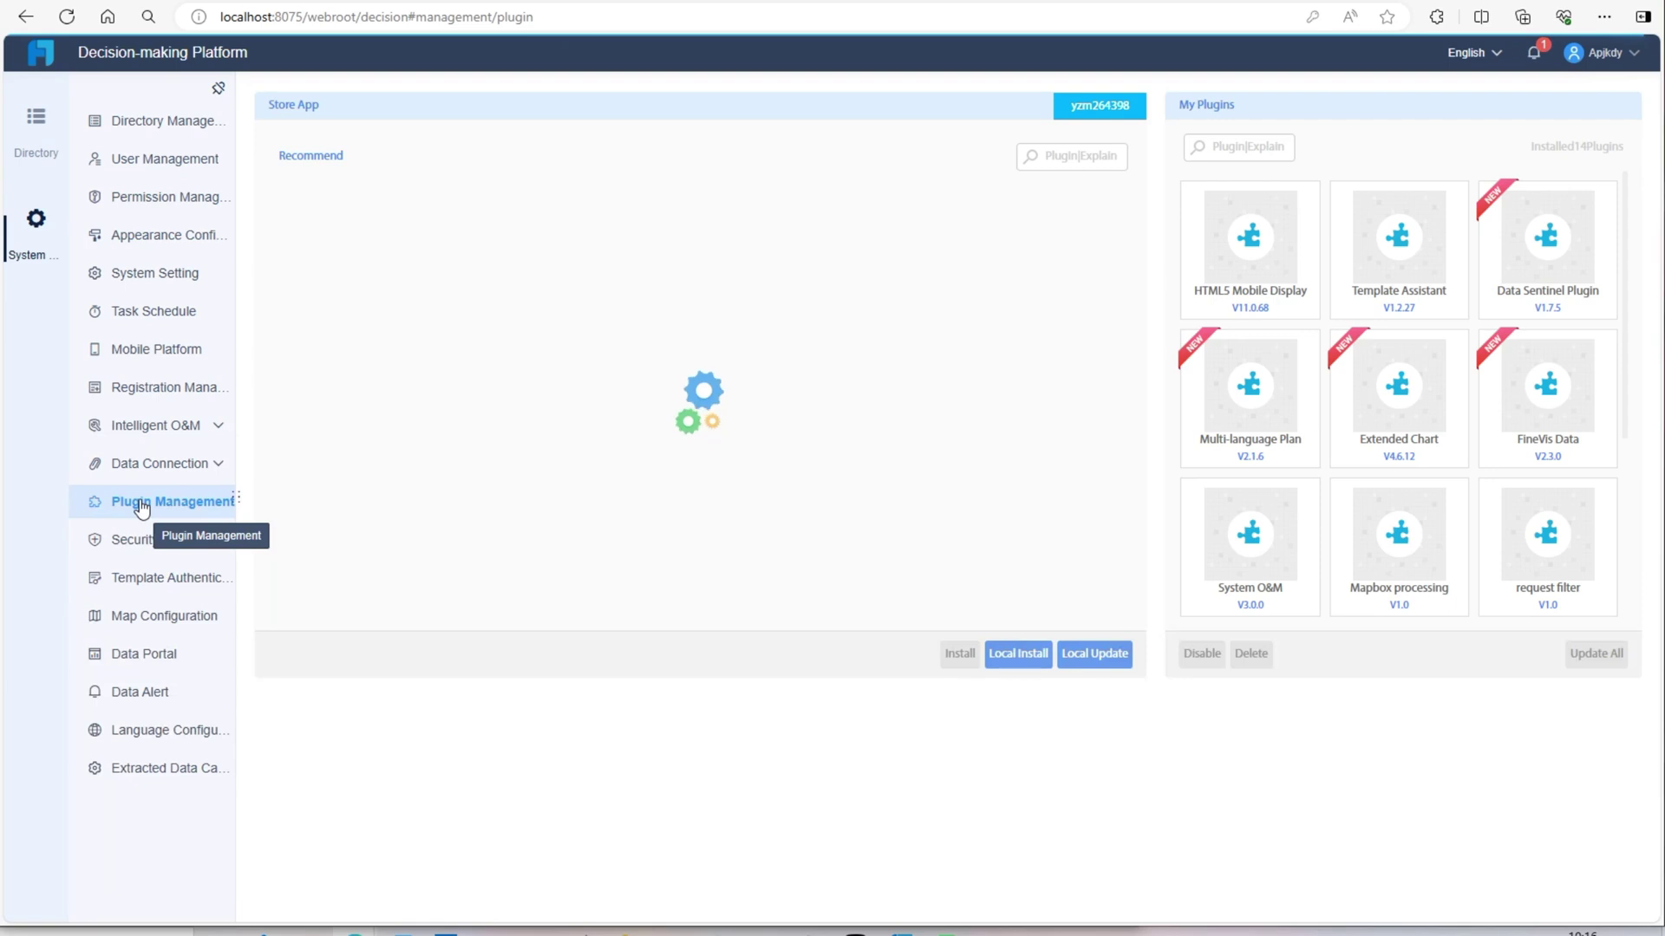
- Install the local plugin package com.fr.plugin.data.sentinel.v11-1.7.5.zip and open the Data Alert module
click(1033, 665)
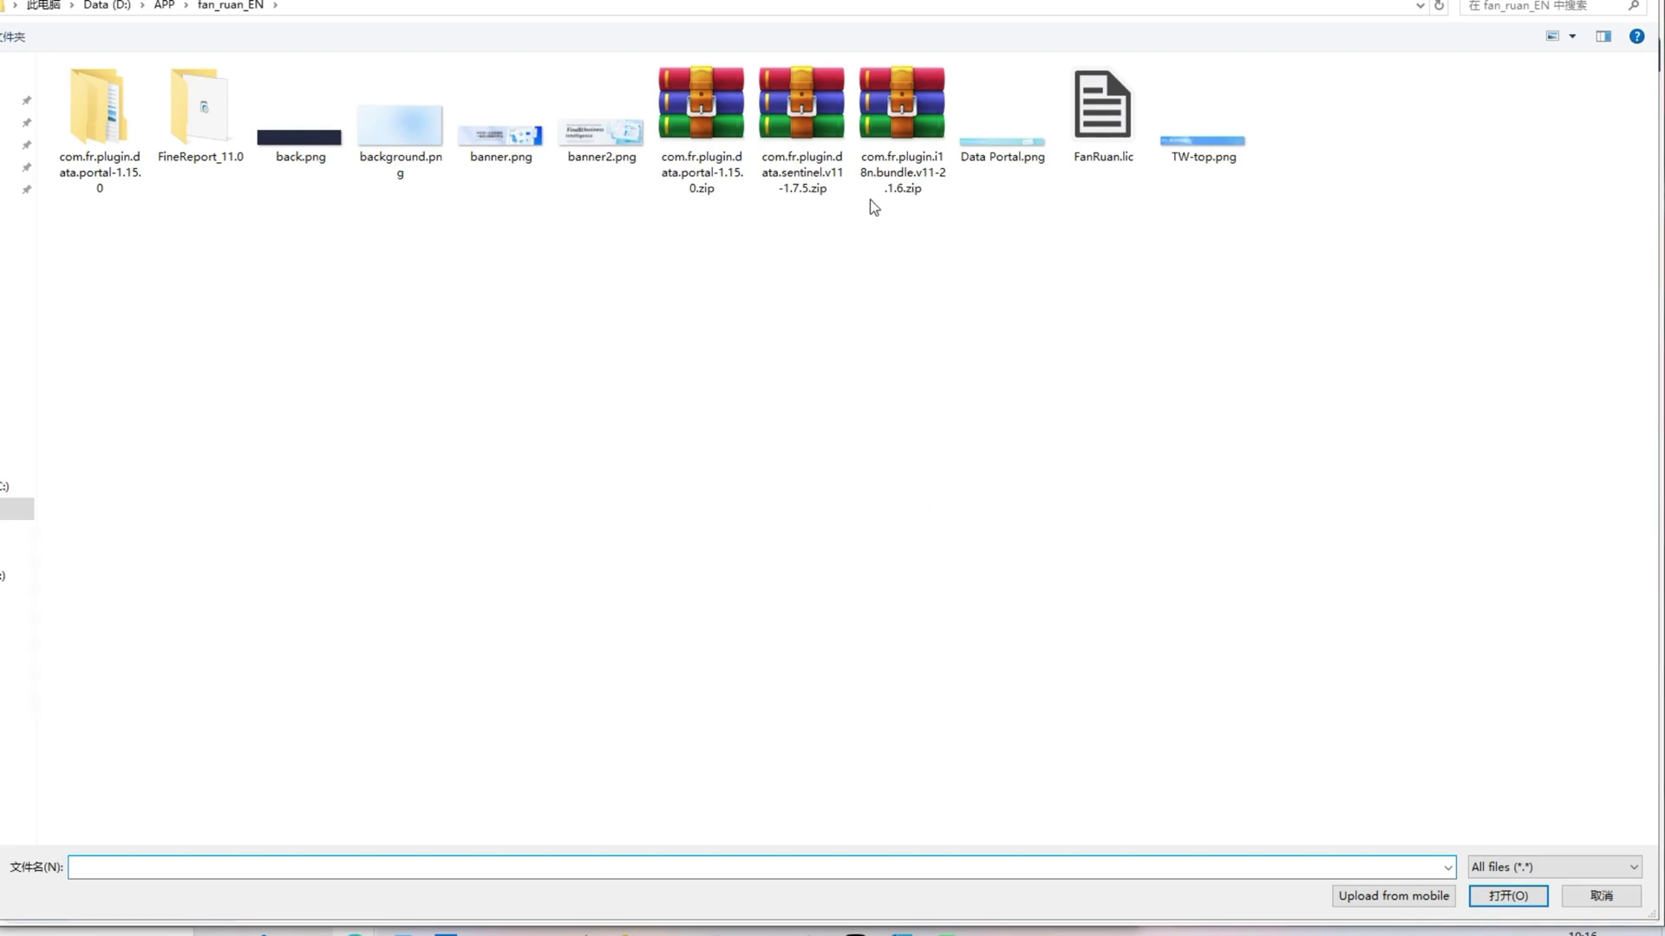
click(808, 132)
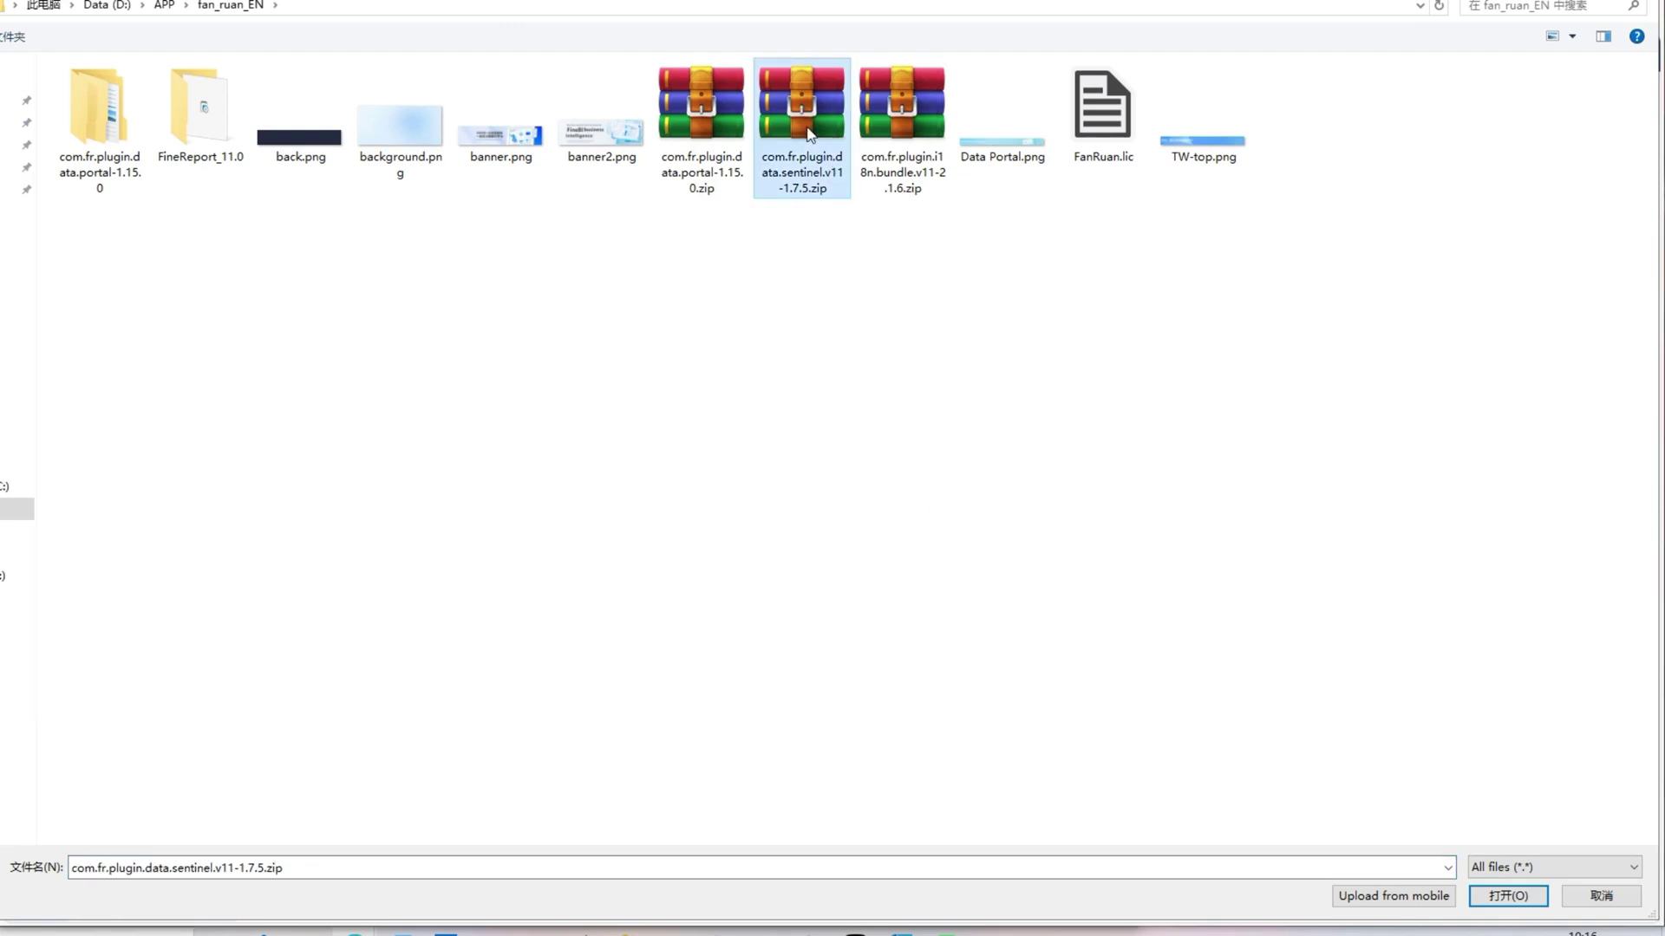
double_click(808, 132)
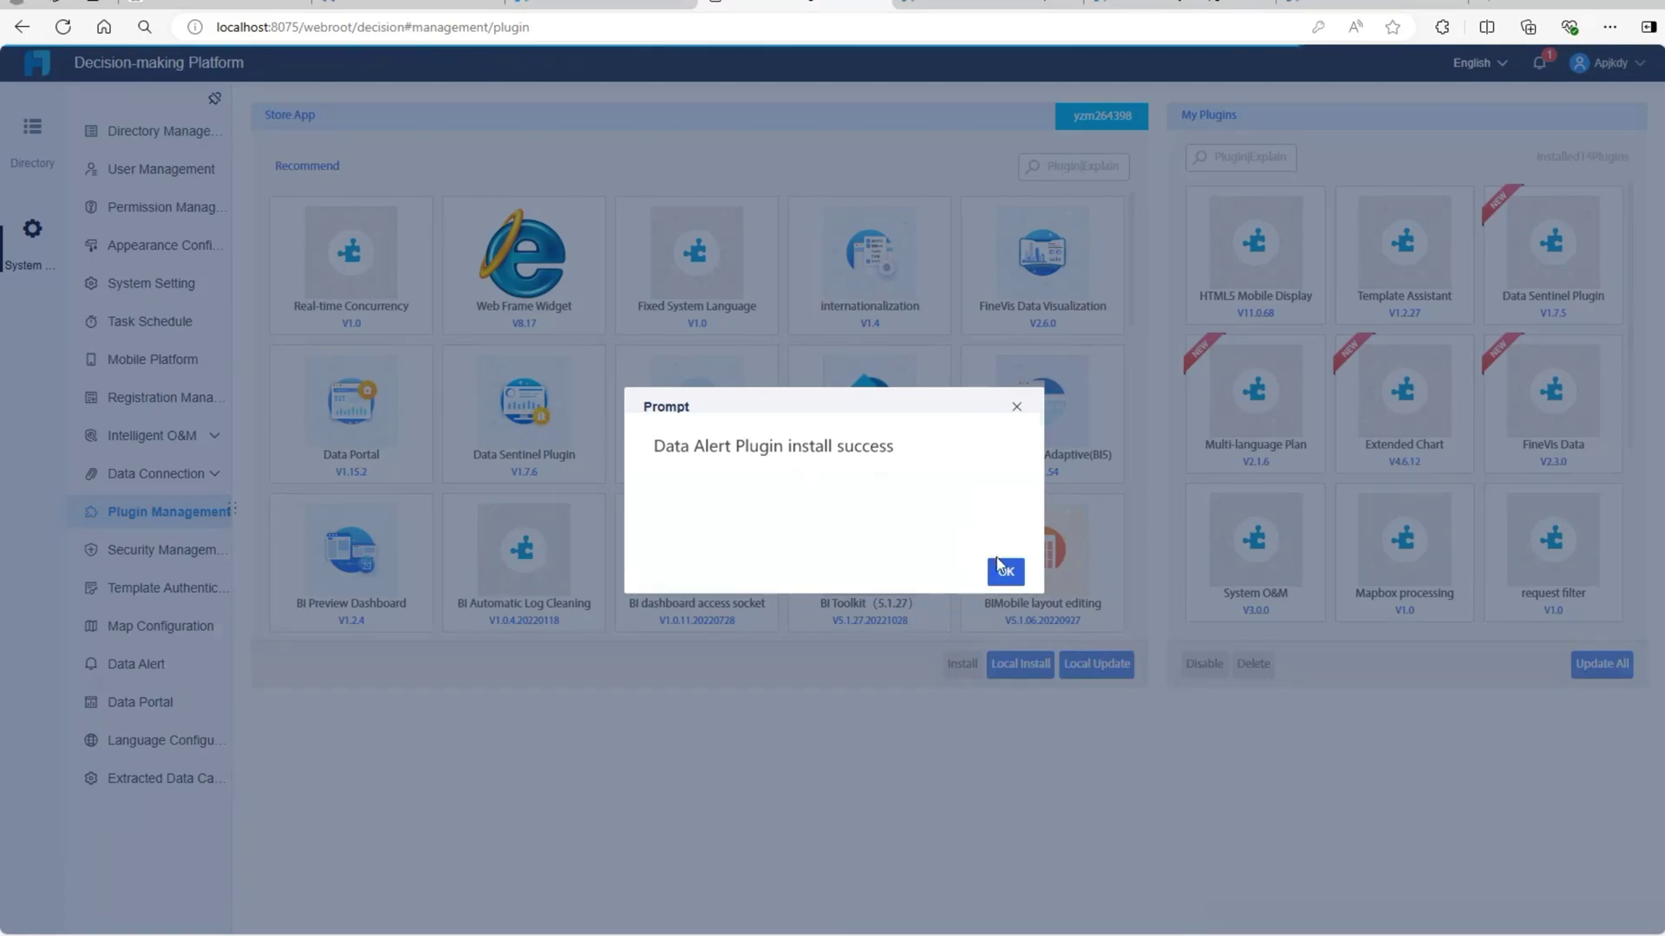
click(1004, 571)
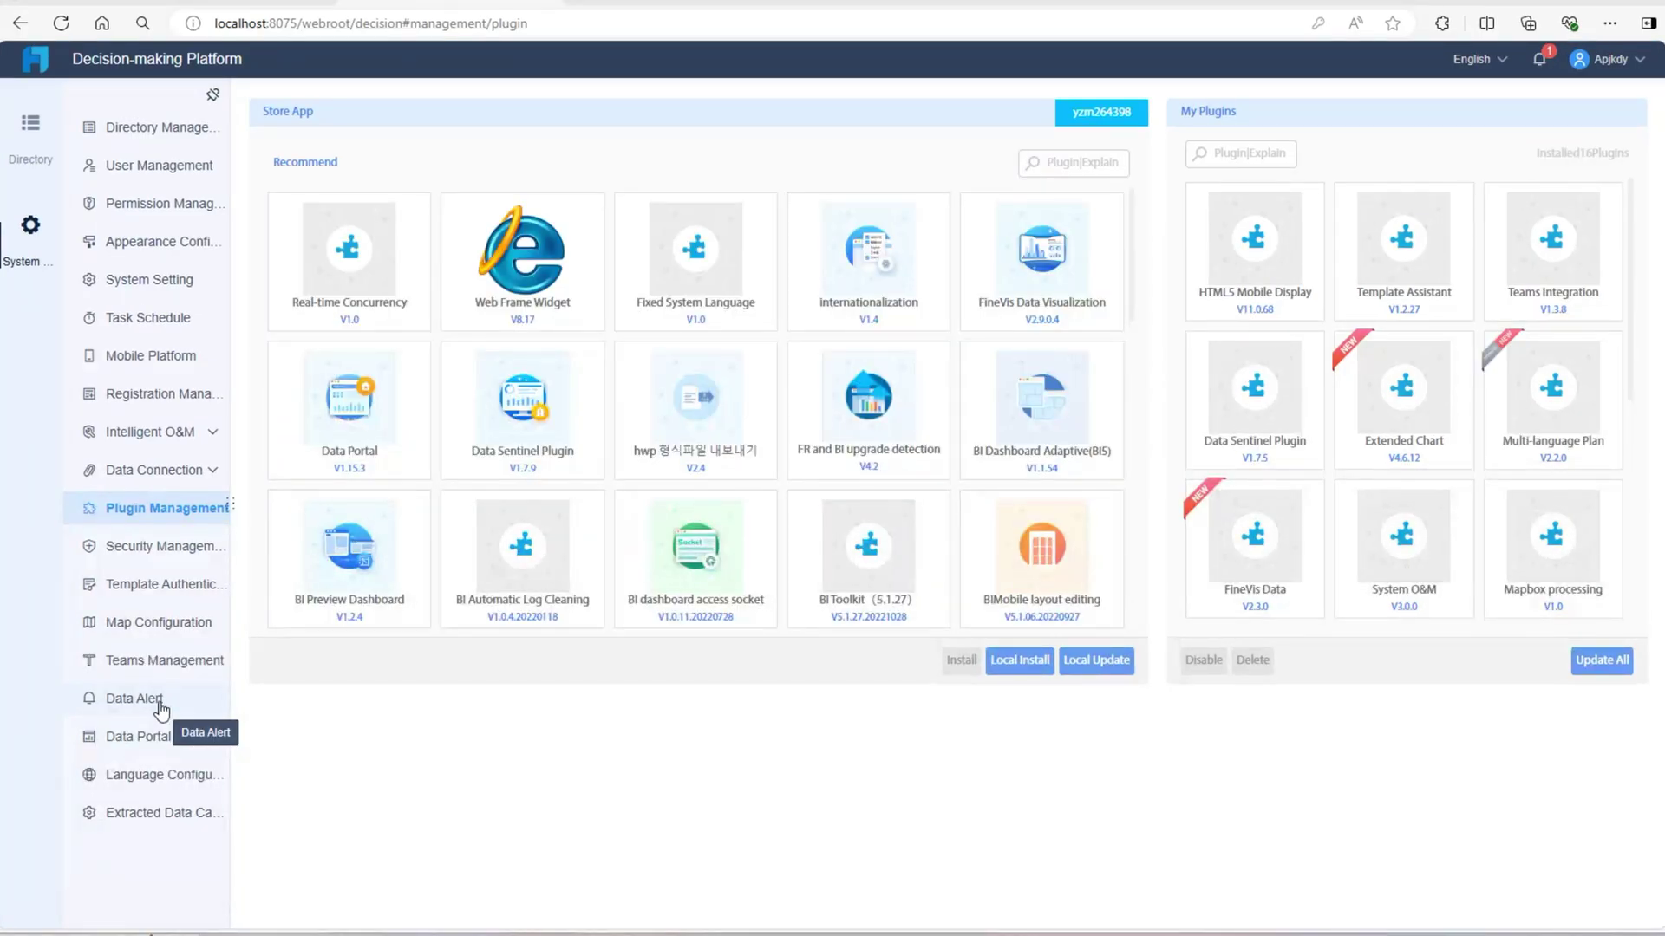
click(160, 706)
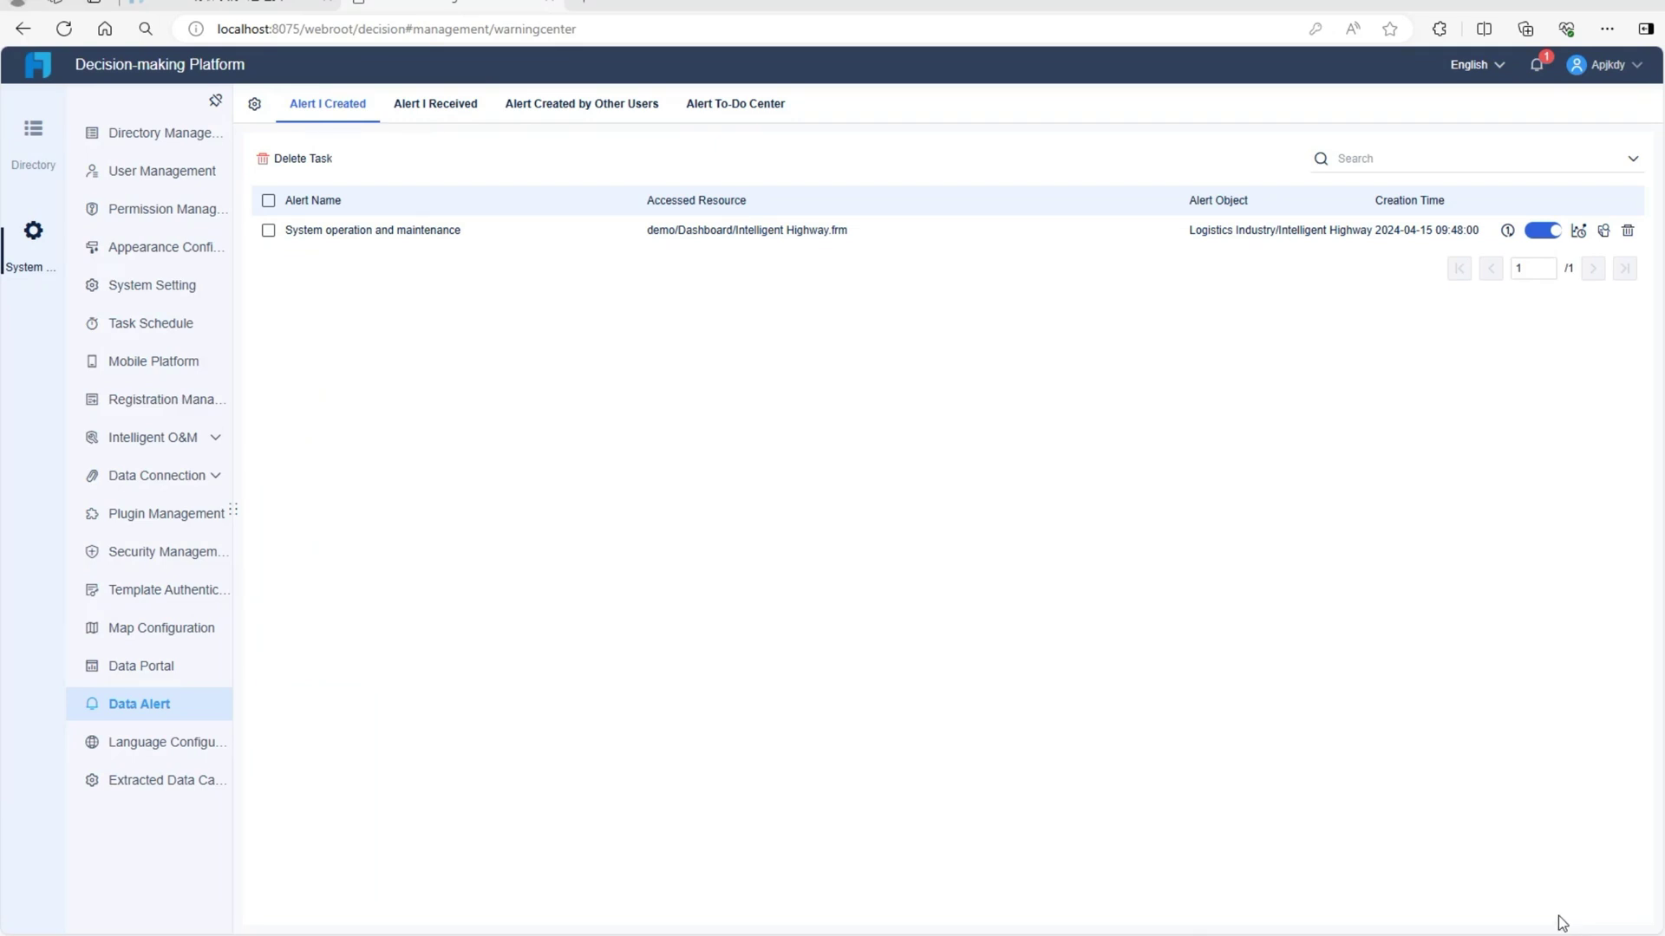
- Examine the final directory permissions of three users in permission management
click(170, 214)
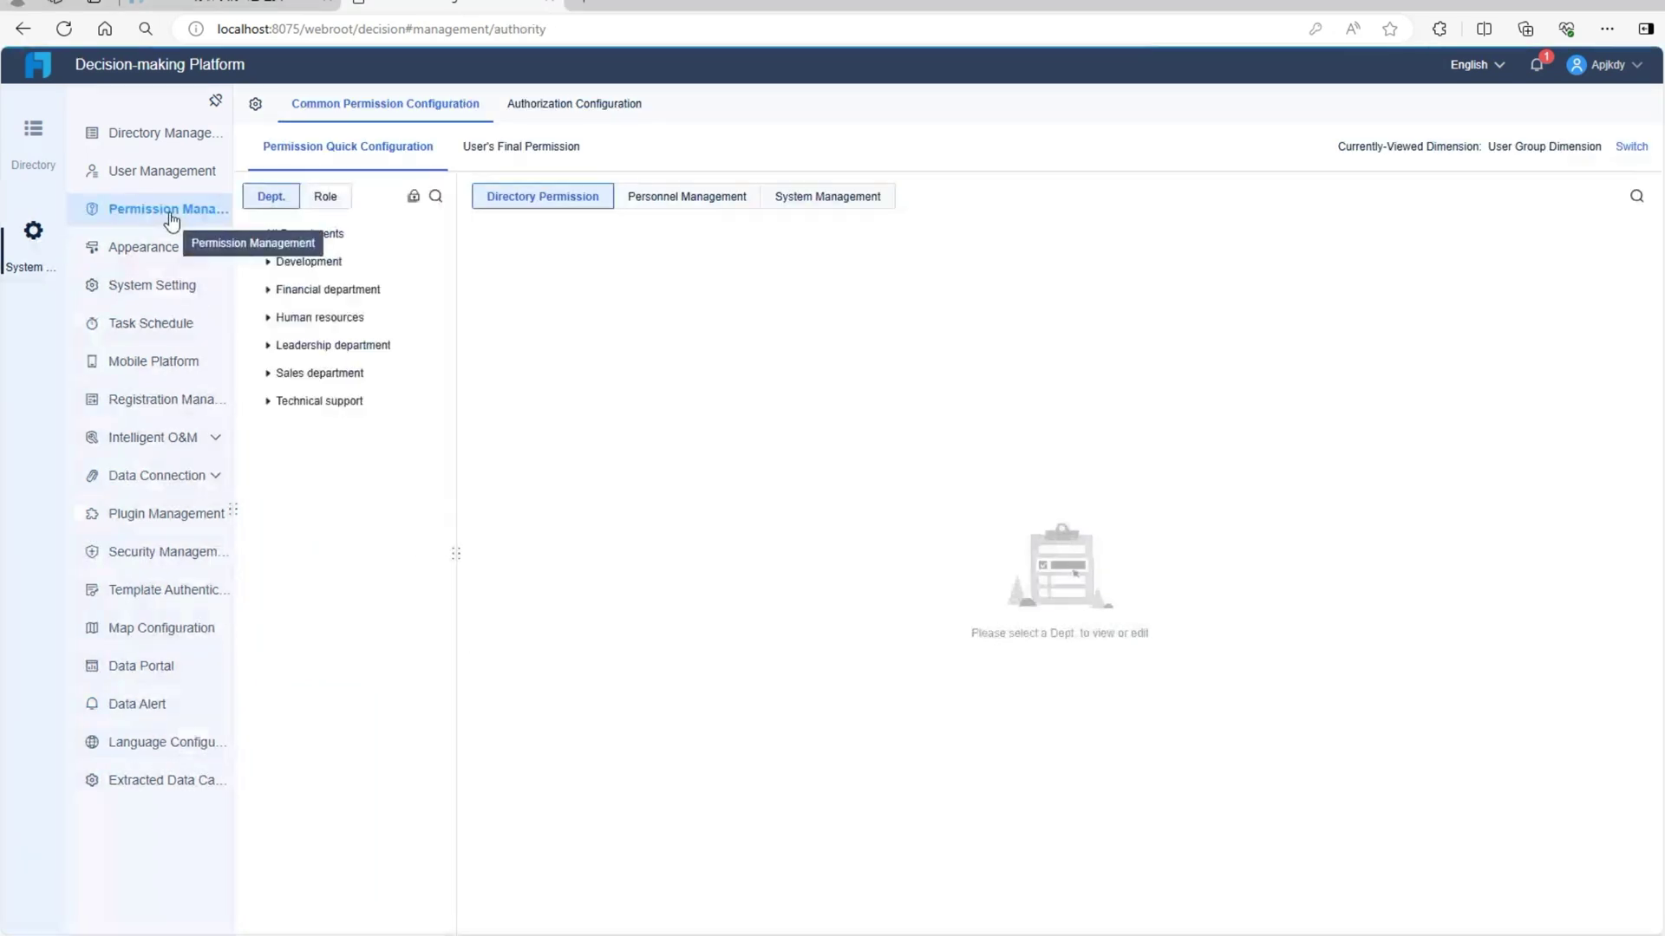
click(532, 161)
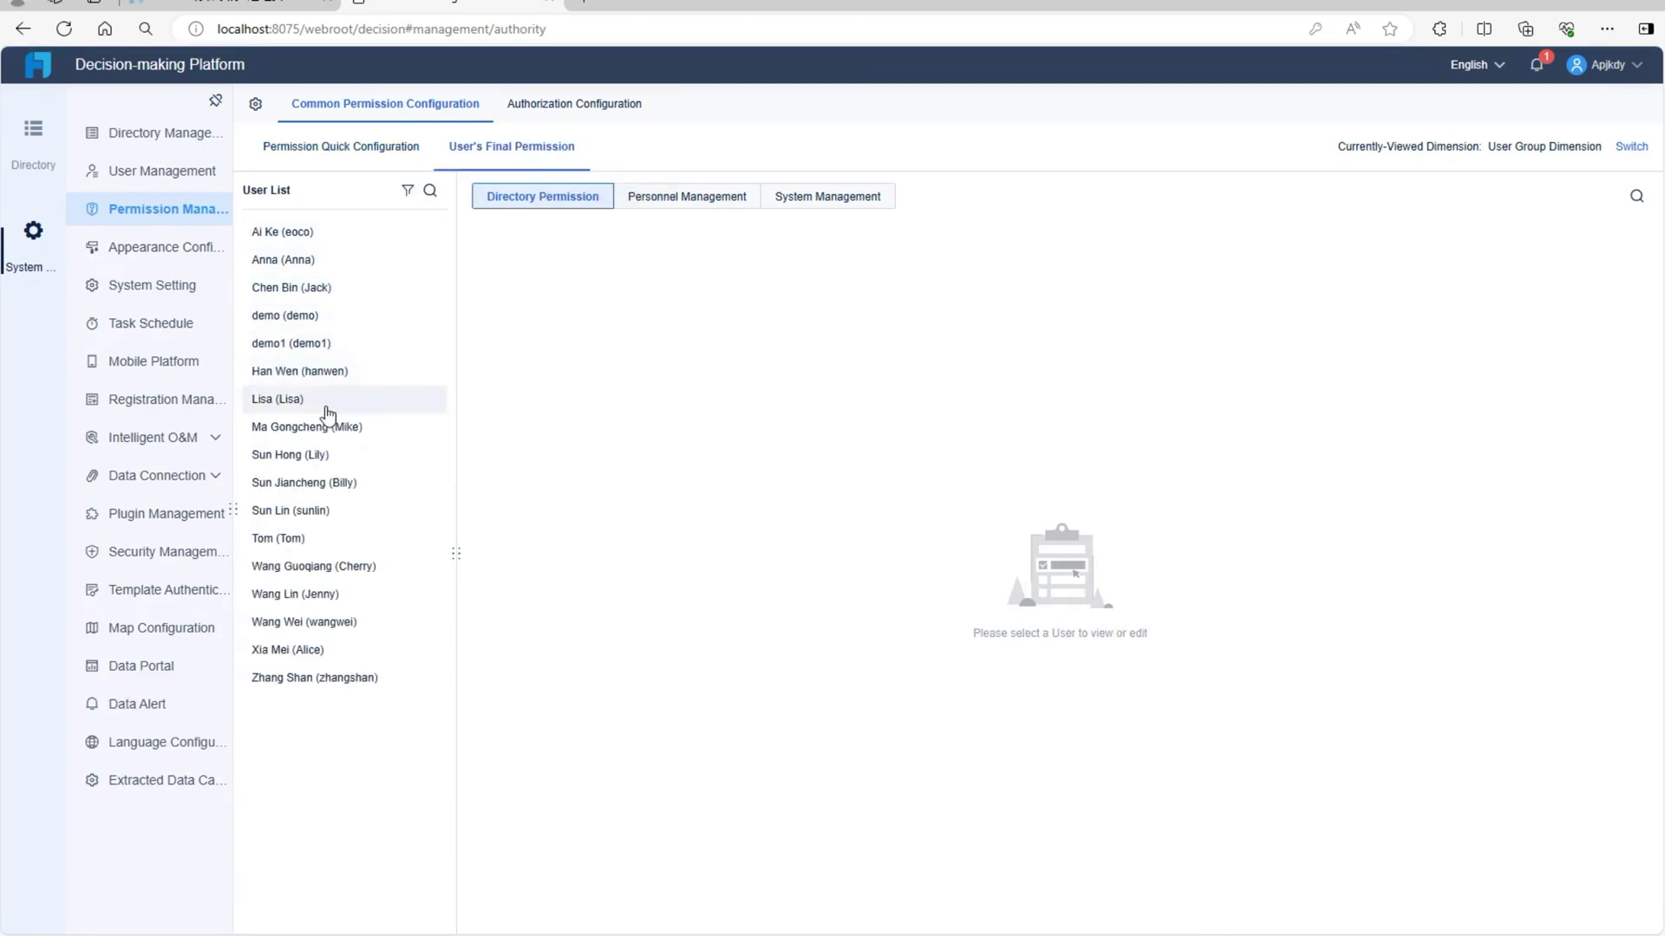
click(363, 401)
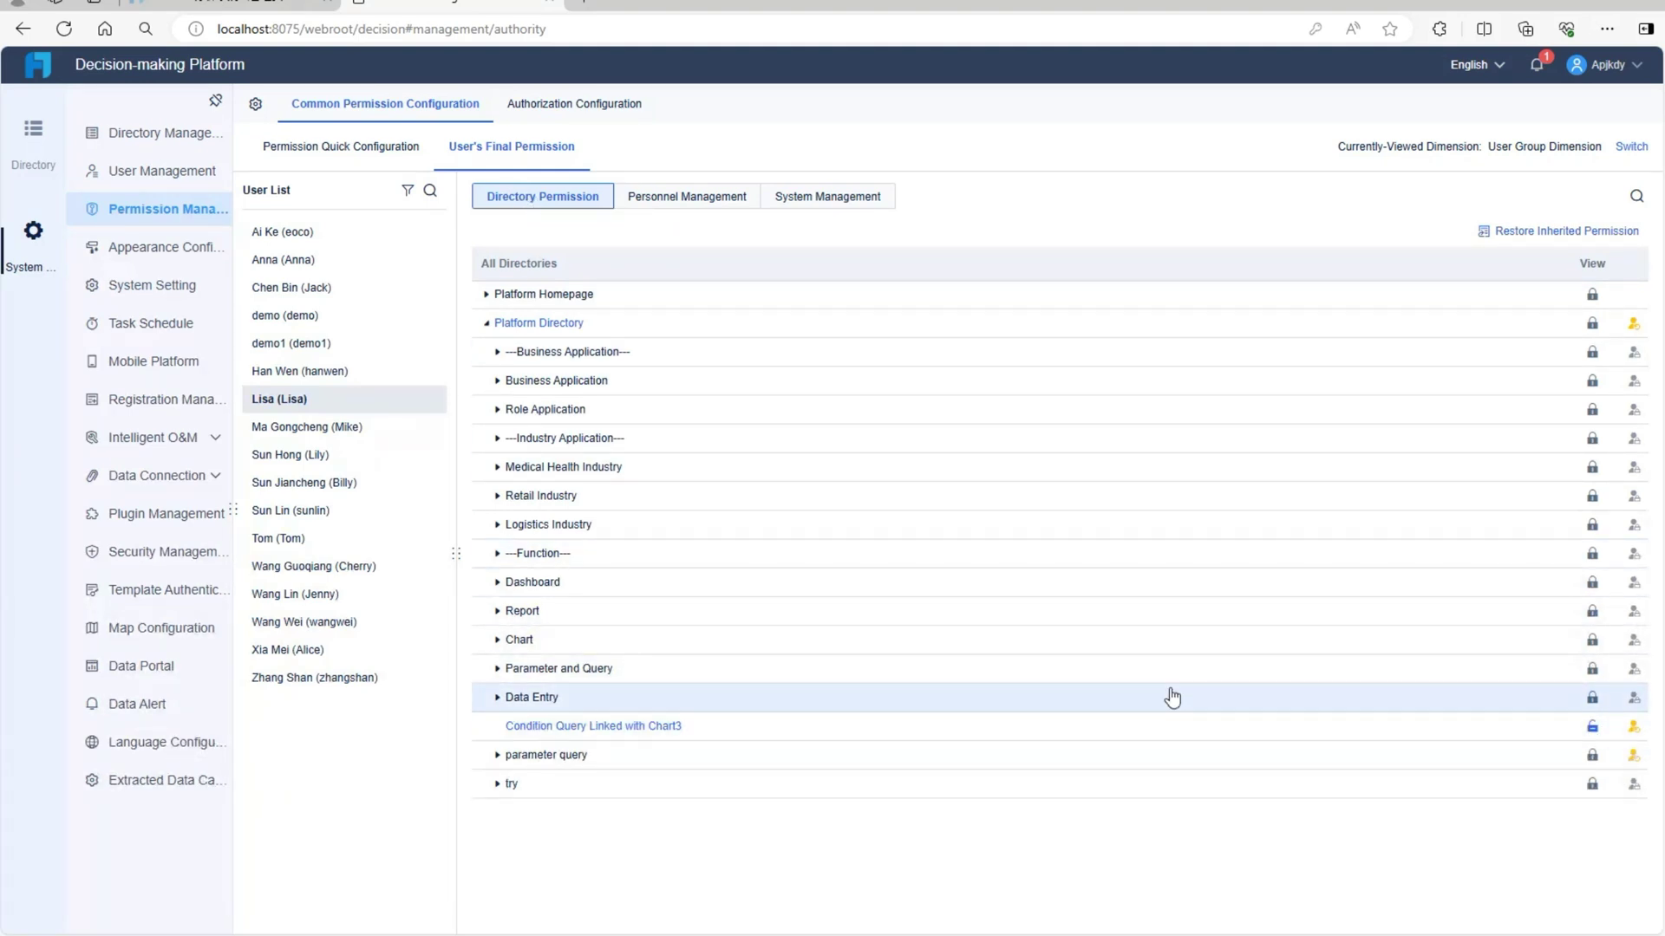
click(304, 514)
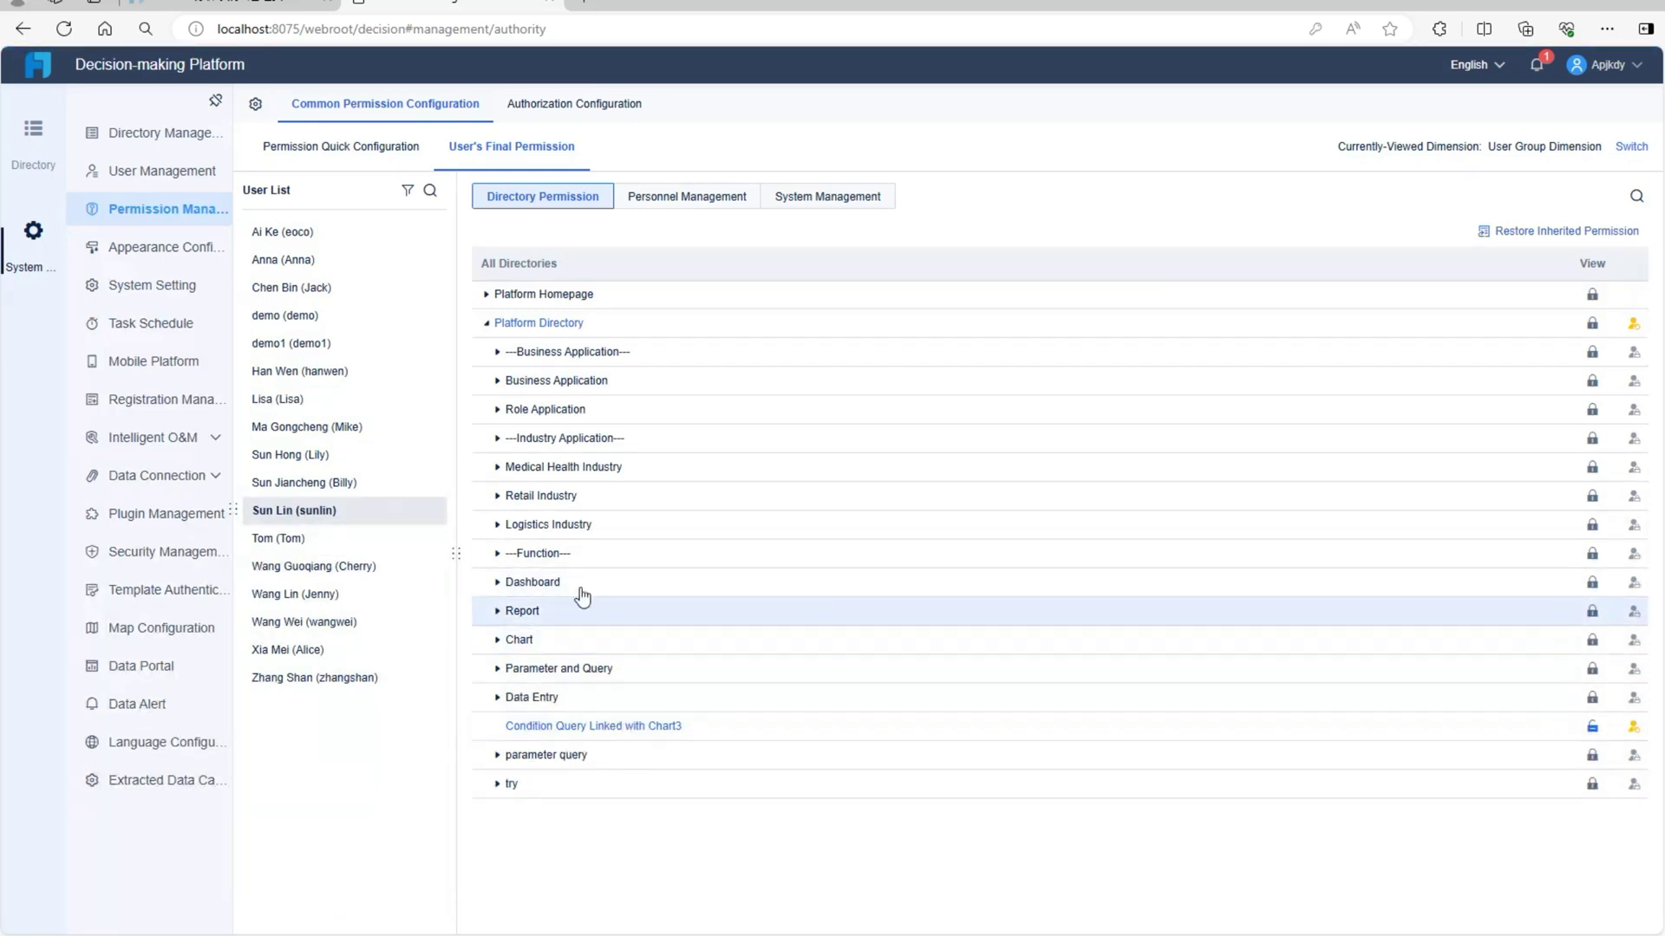
click(298, 543)
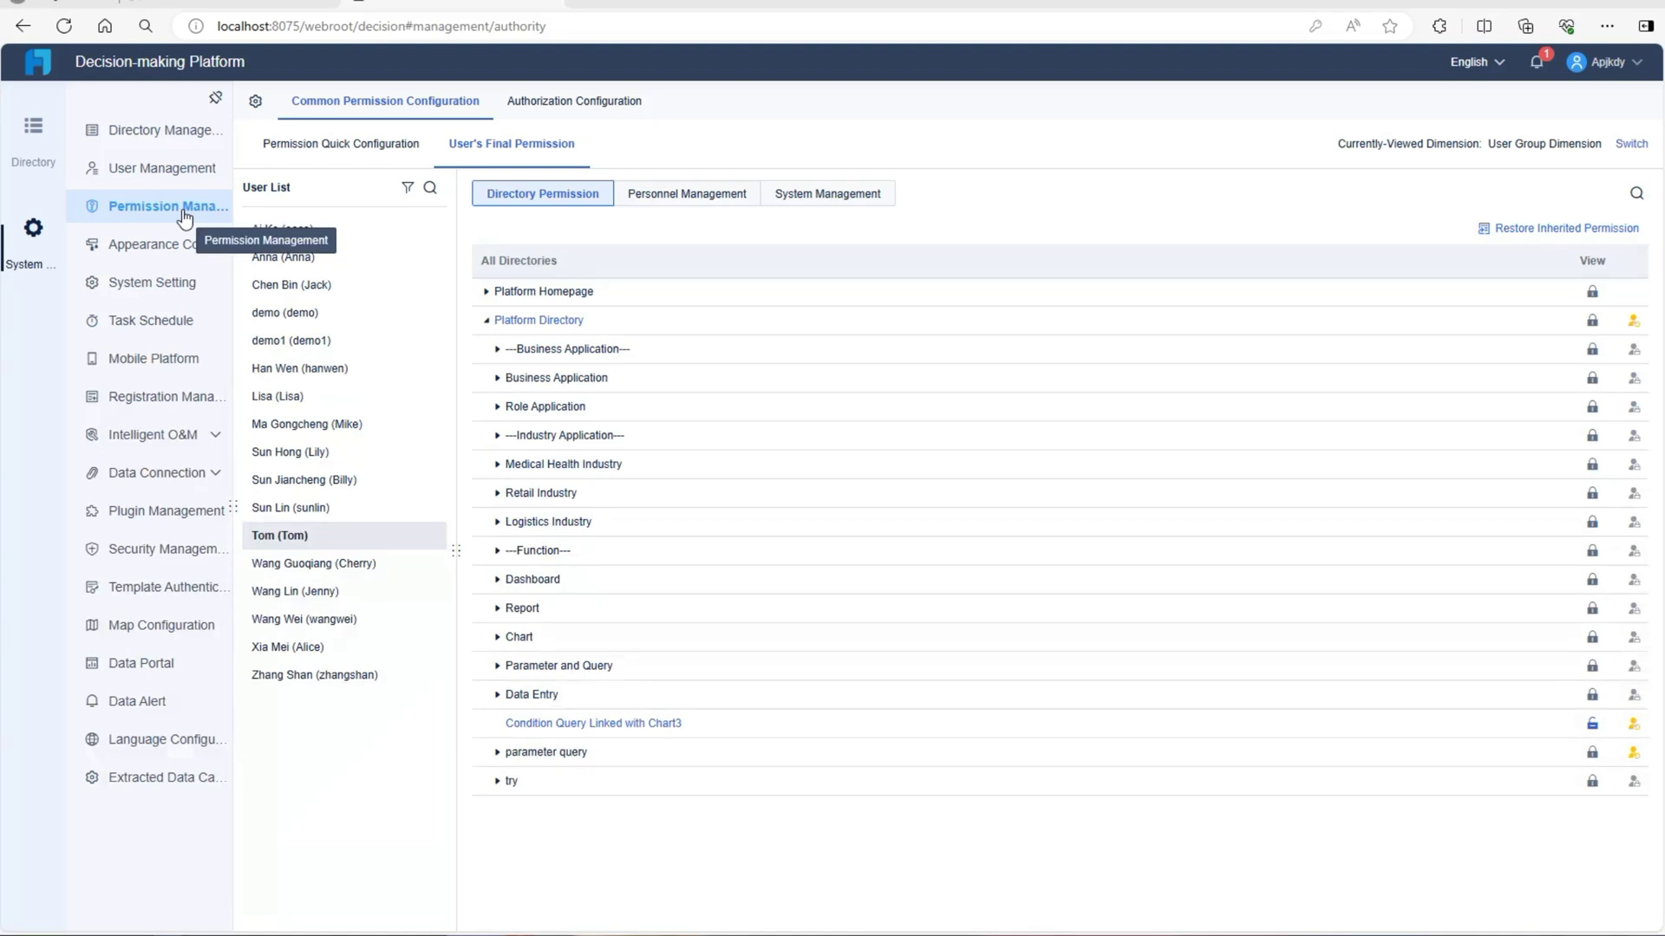
- Save the global permission settings with hierarchical authorization enabled
click(255, 101)
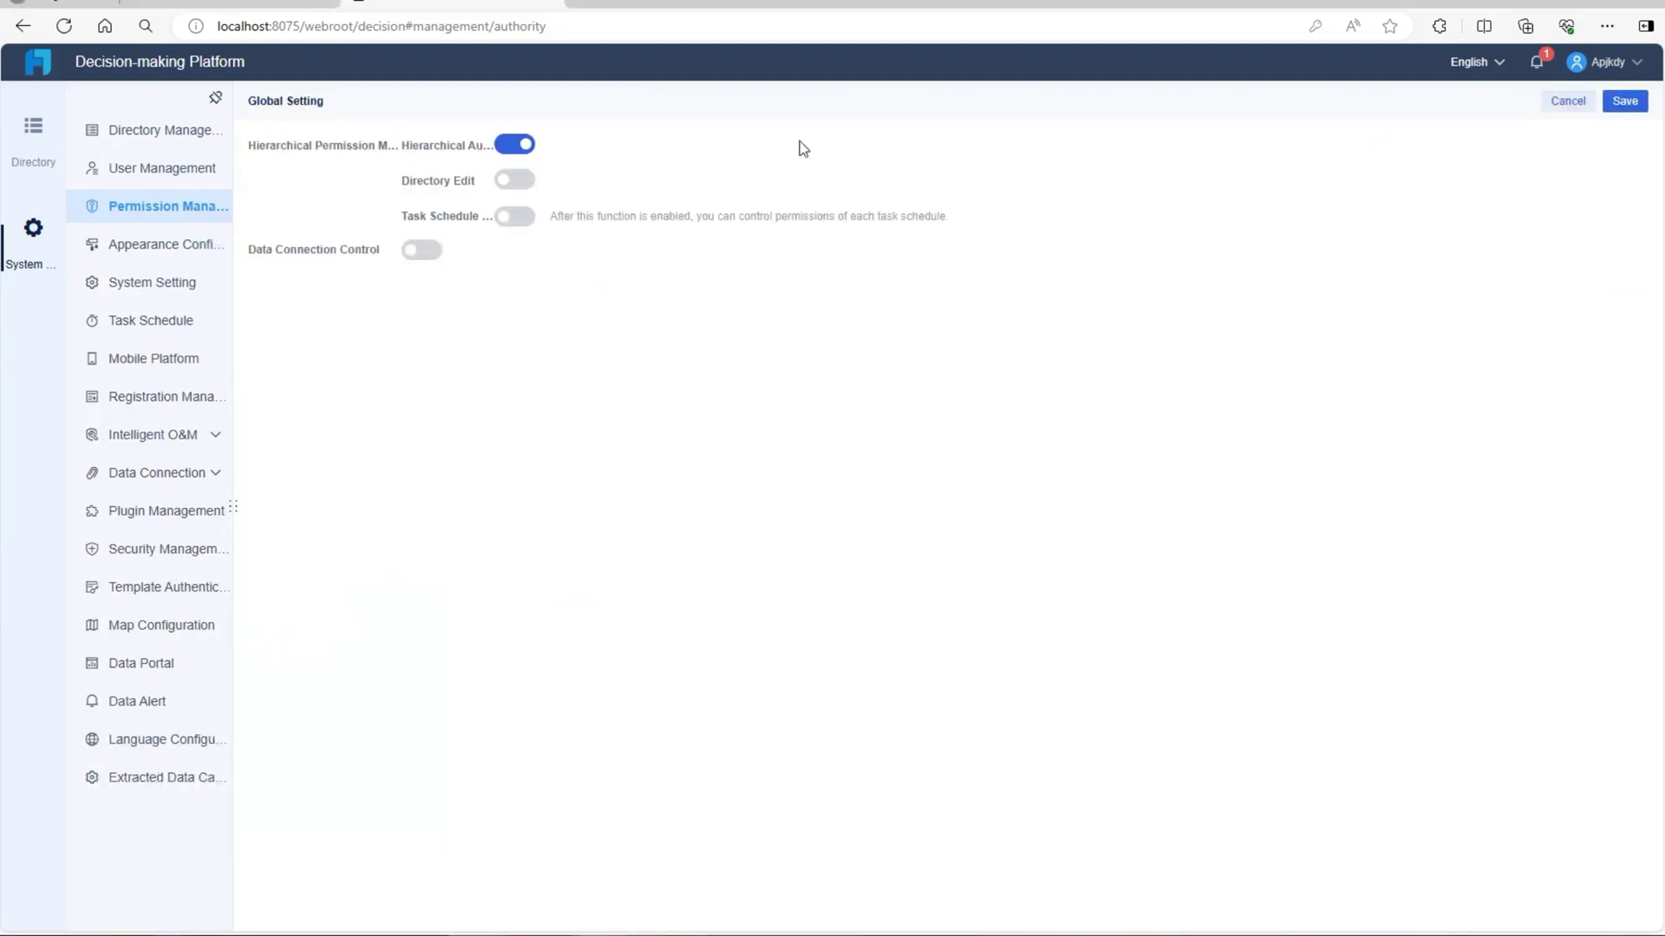
click(1625, 104)
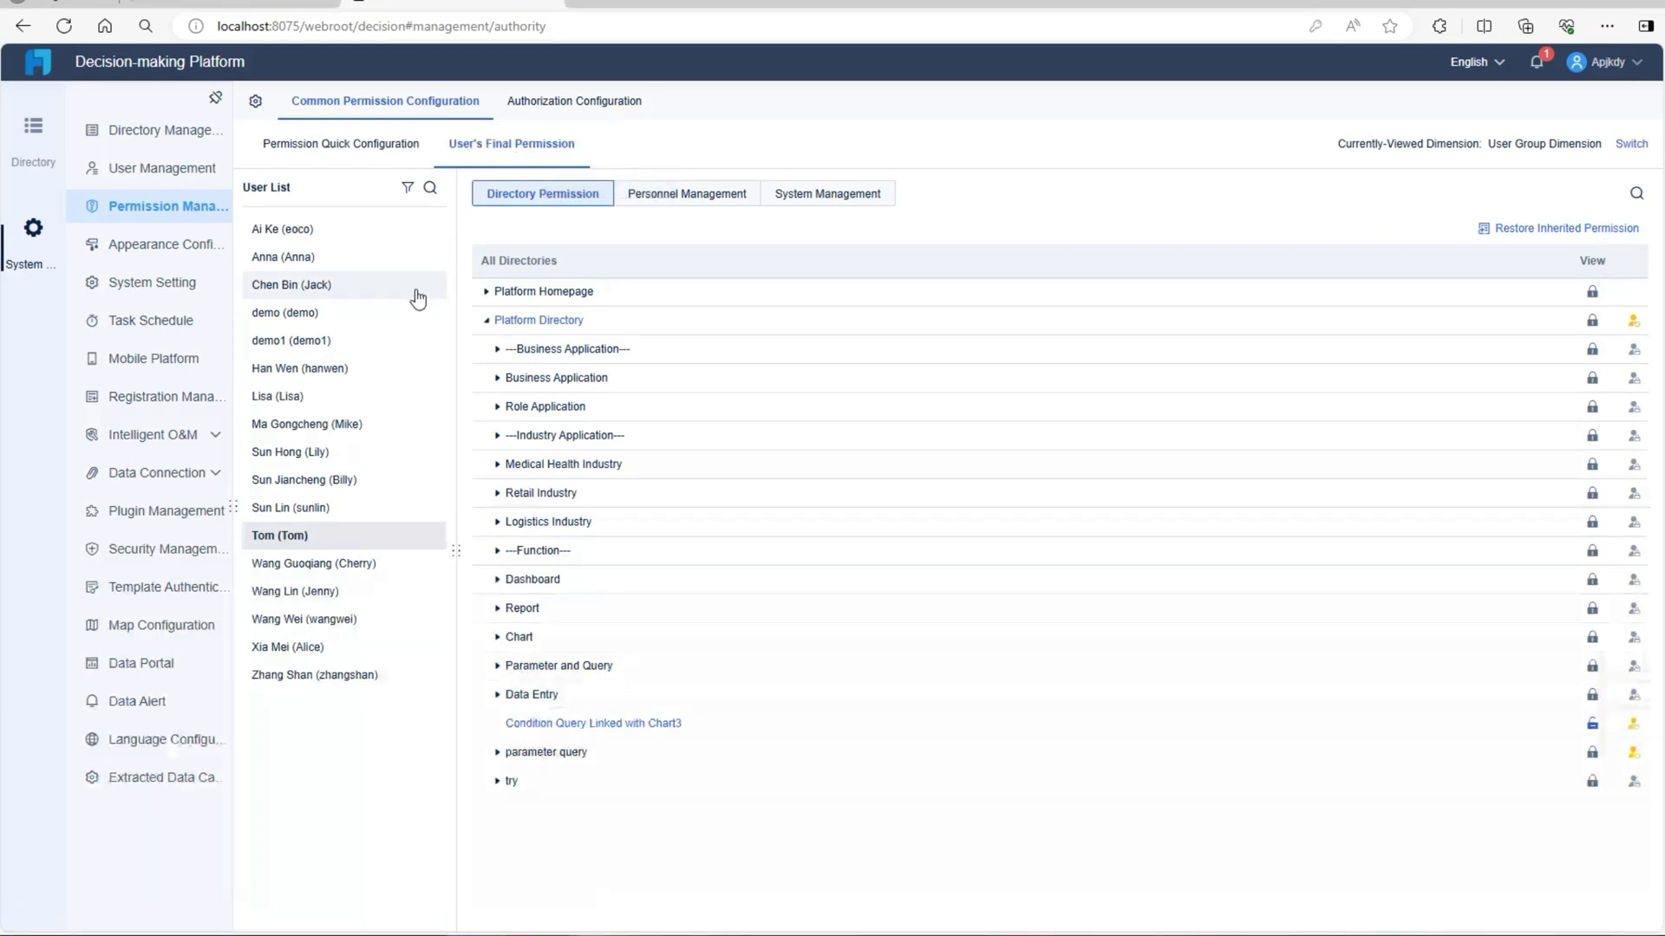
- Grant the three reviewed users permission to use the Data Alert module under system management
click(337, 404)
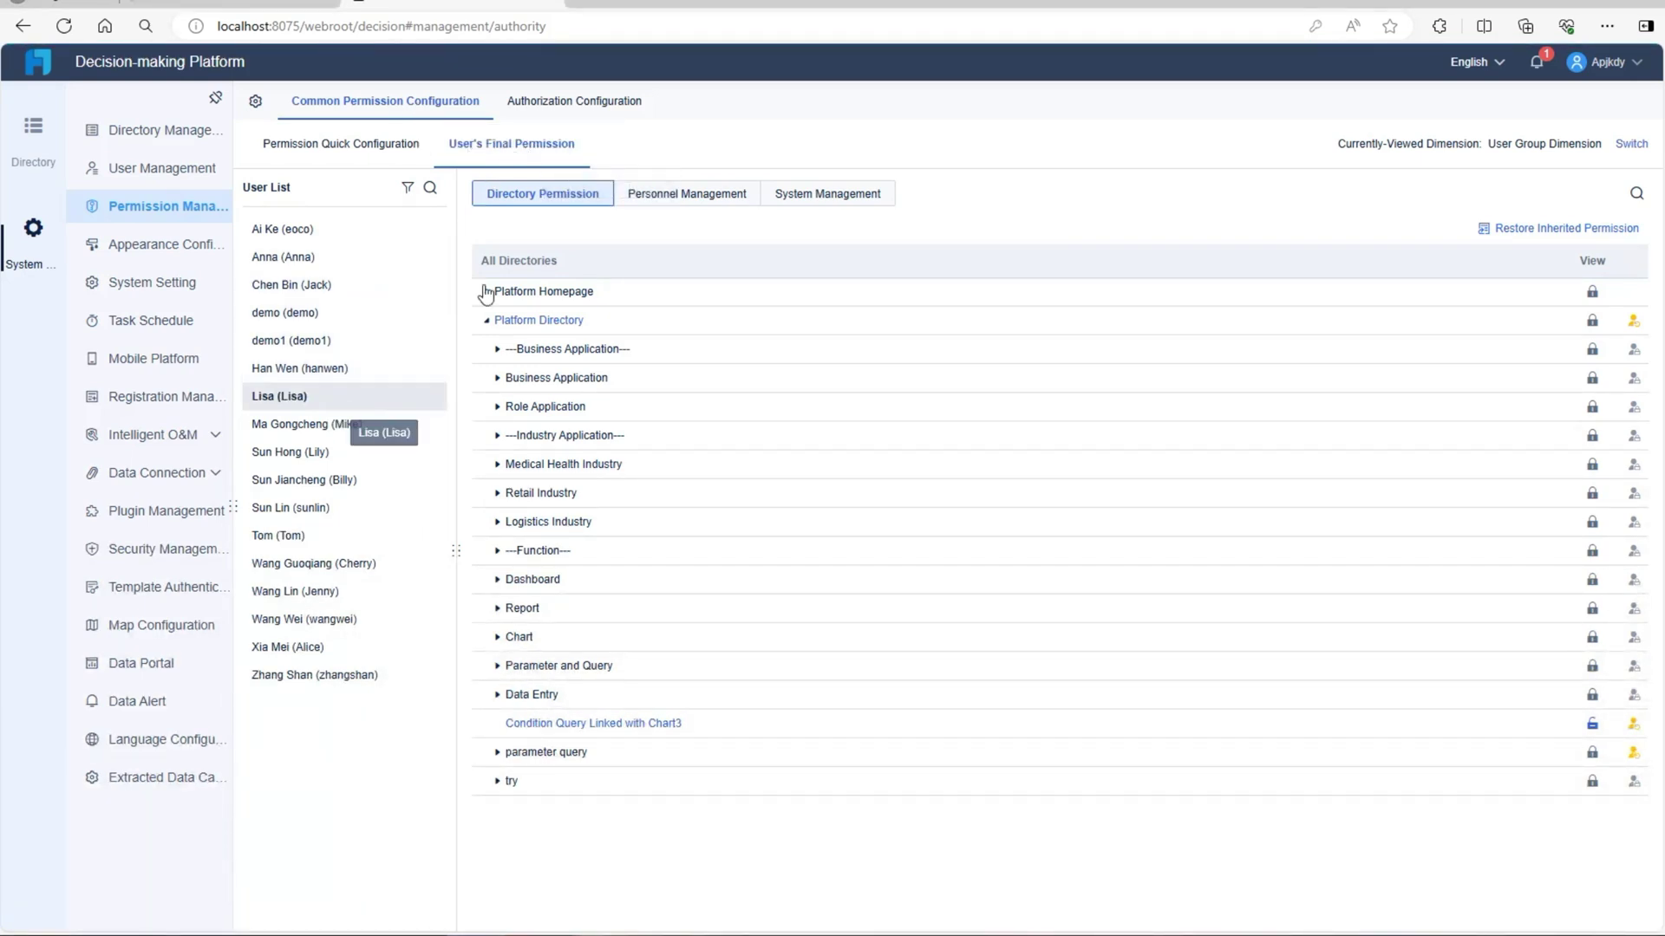
click(808, 201)
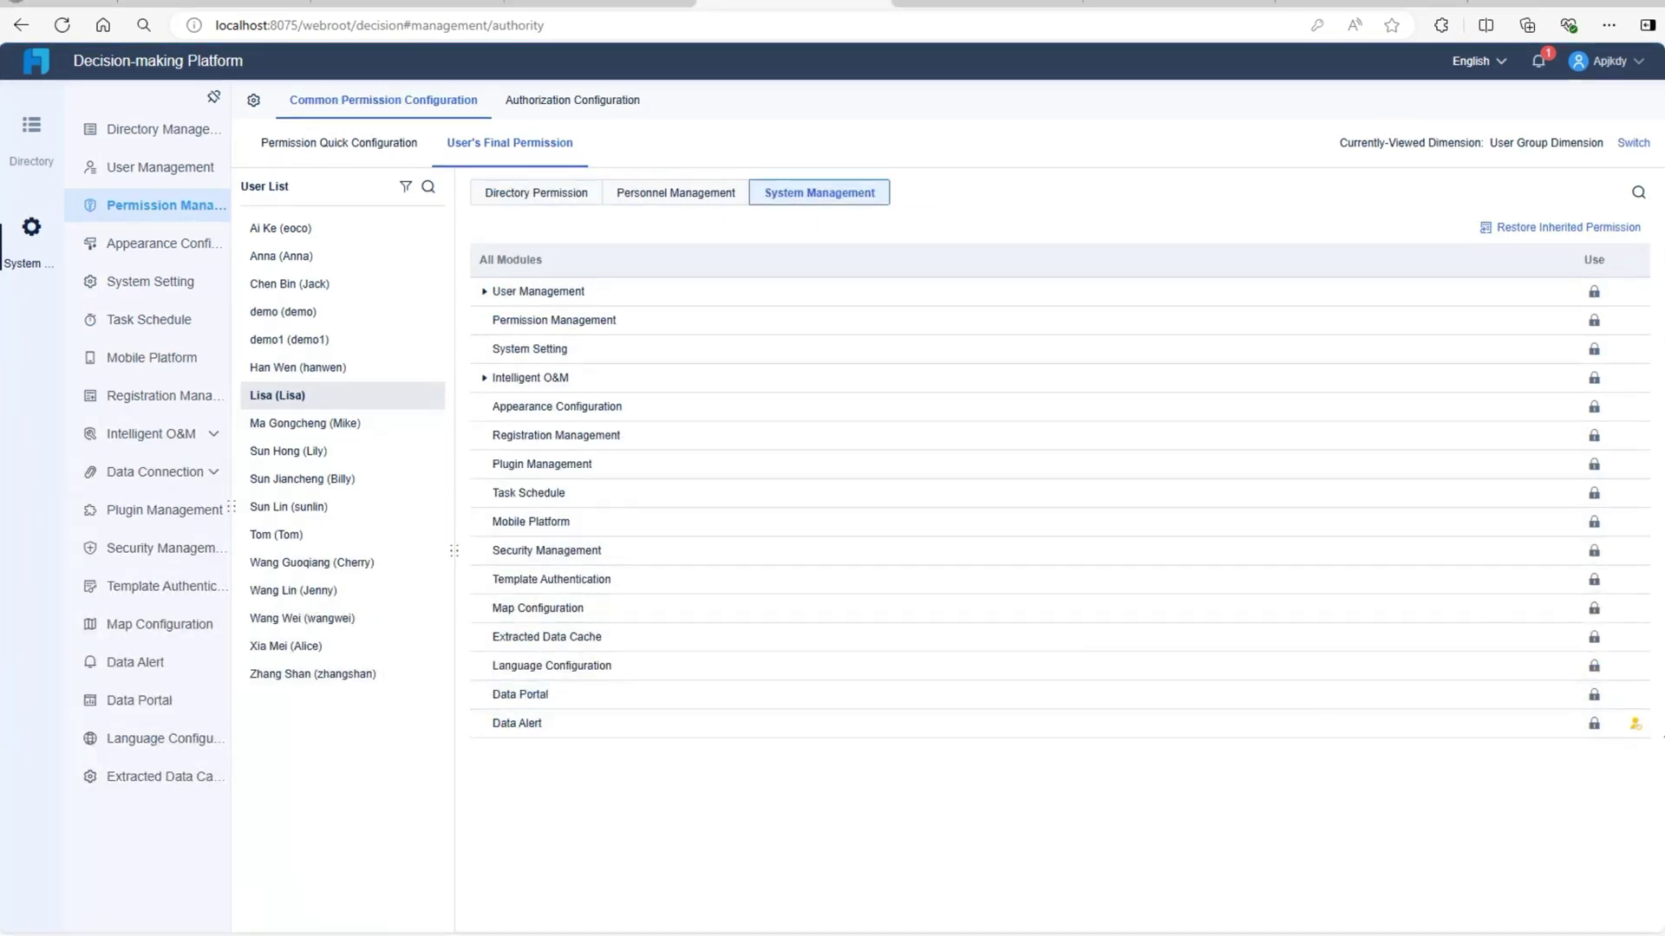
click(1595, 726)
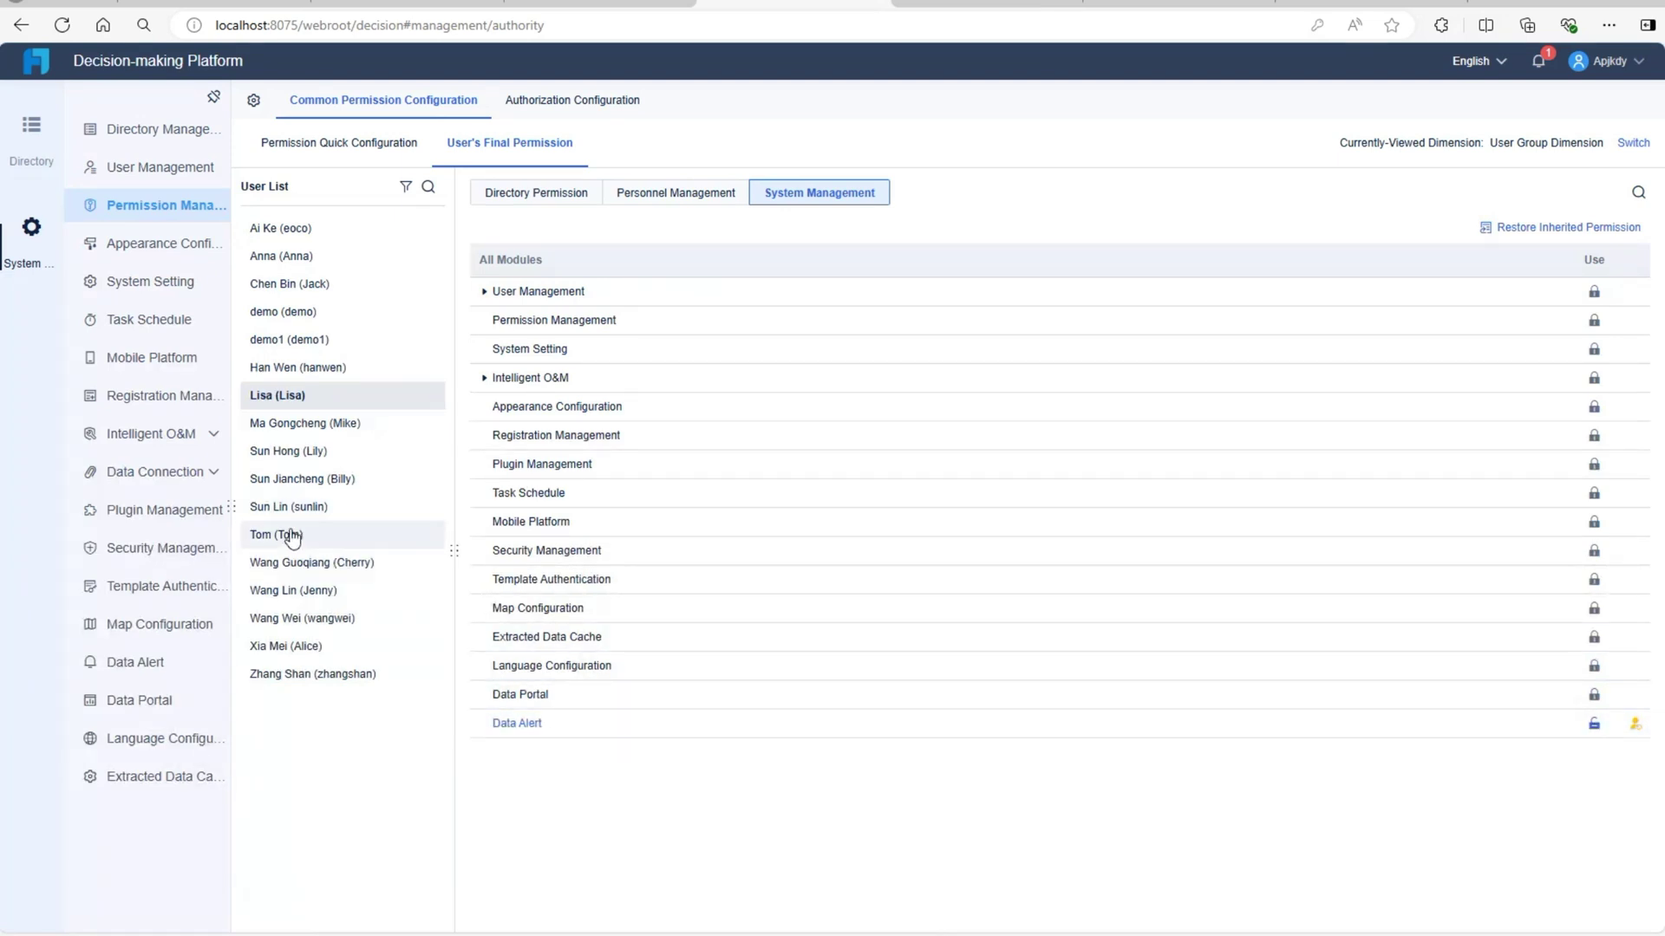
click(291, 534)
click(1591, 727)
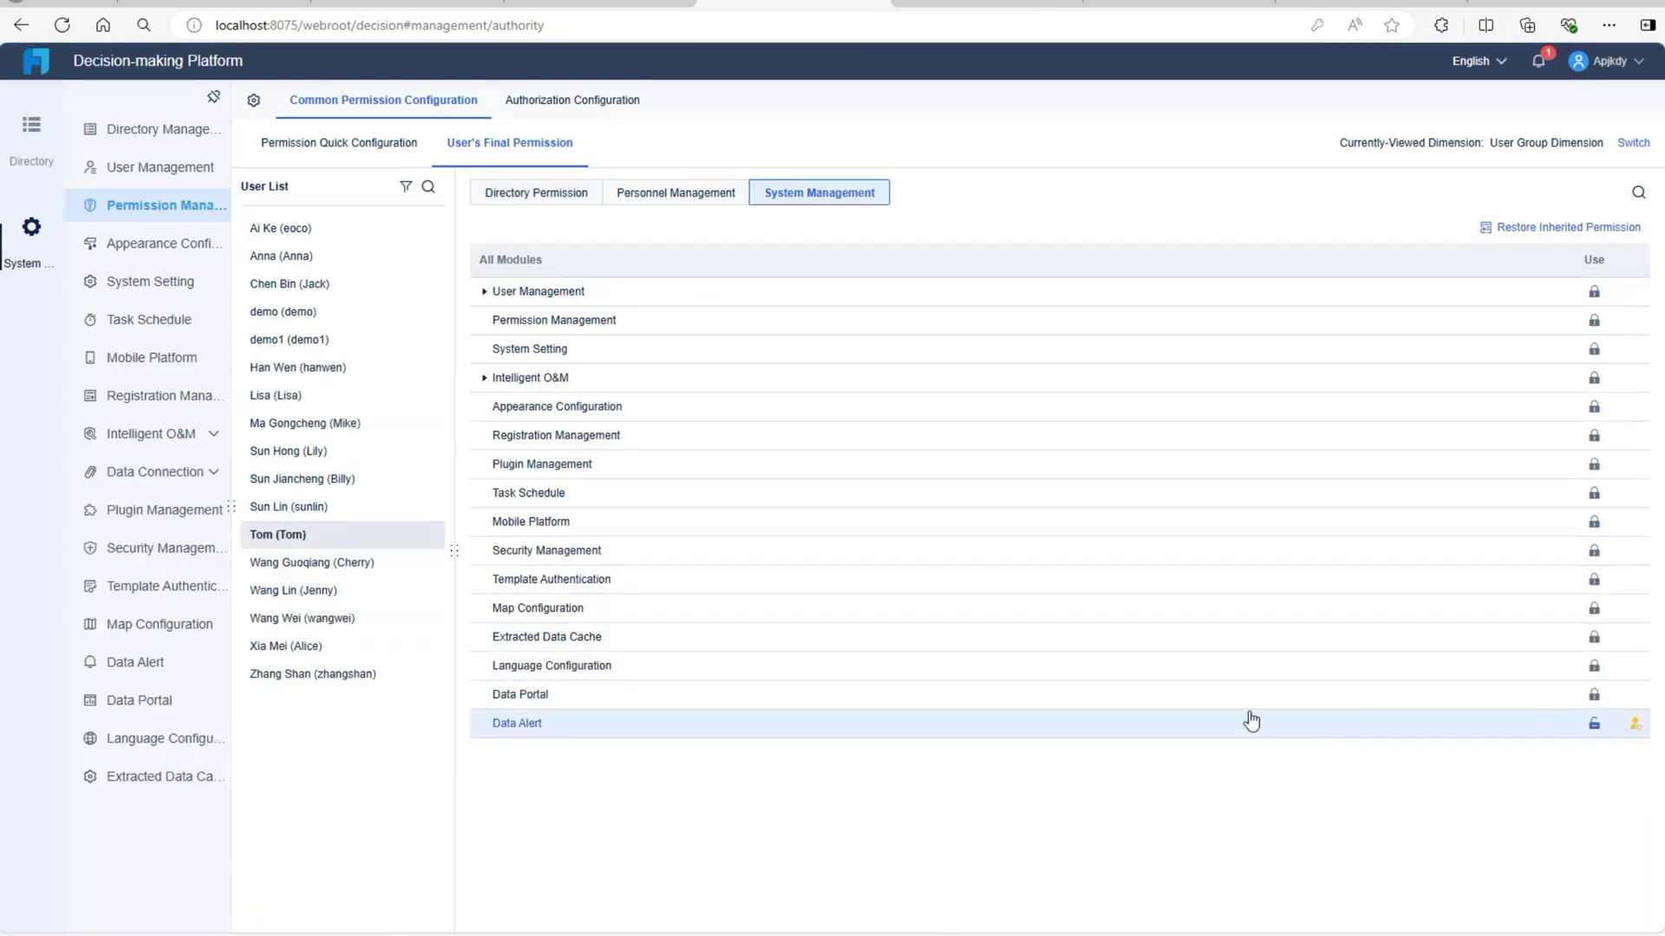
click(323, 516)
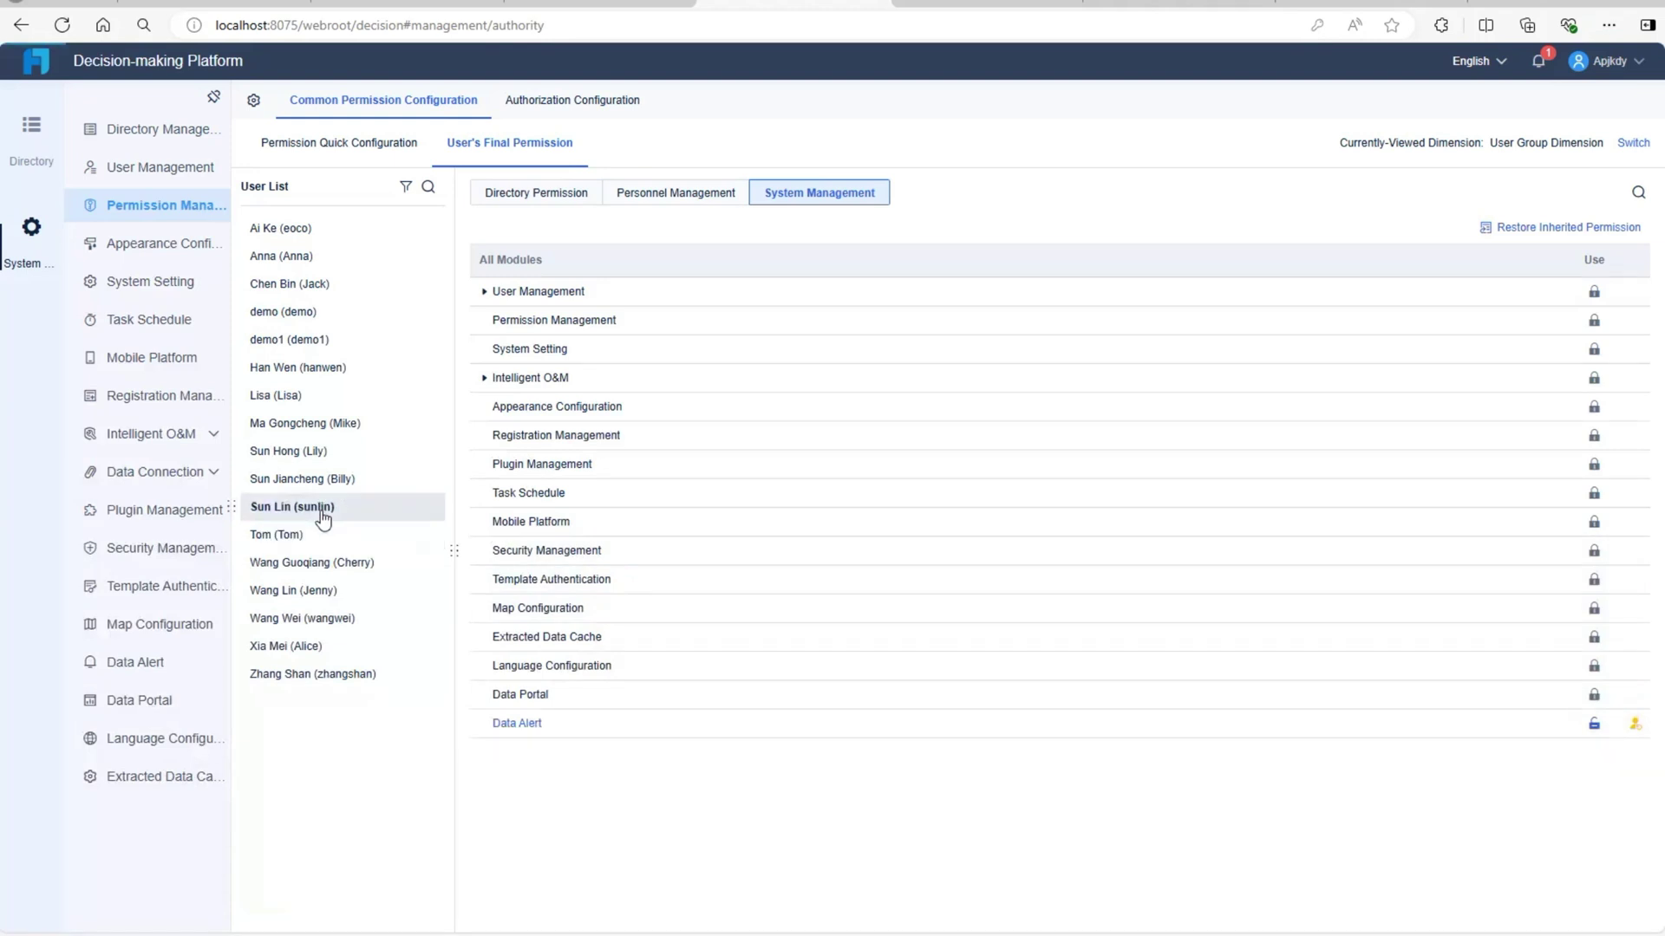
click(1595, 727)
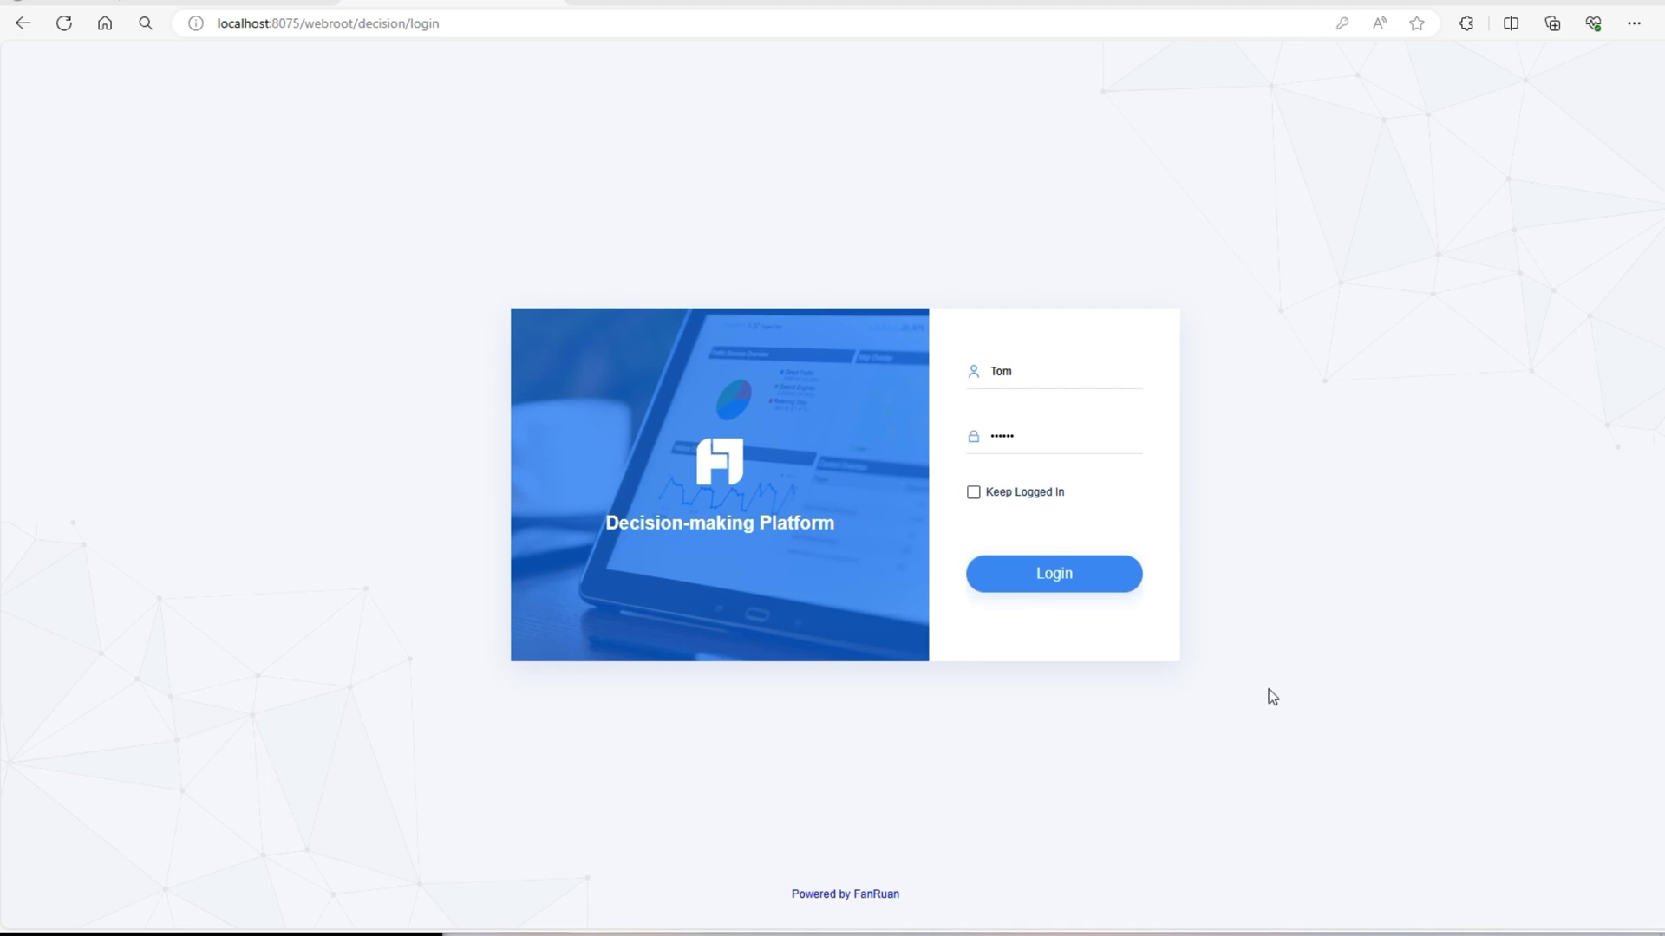
- Log in with the prefilled user account and query the Condition Query report for the shipper region Indonesia
click(1051, 579)
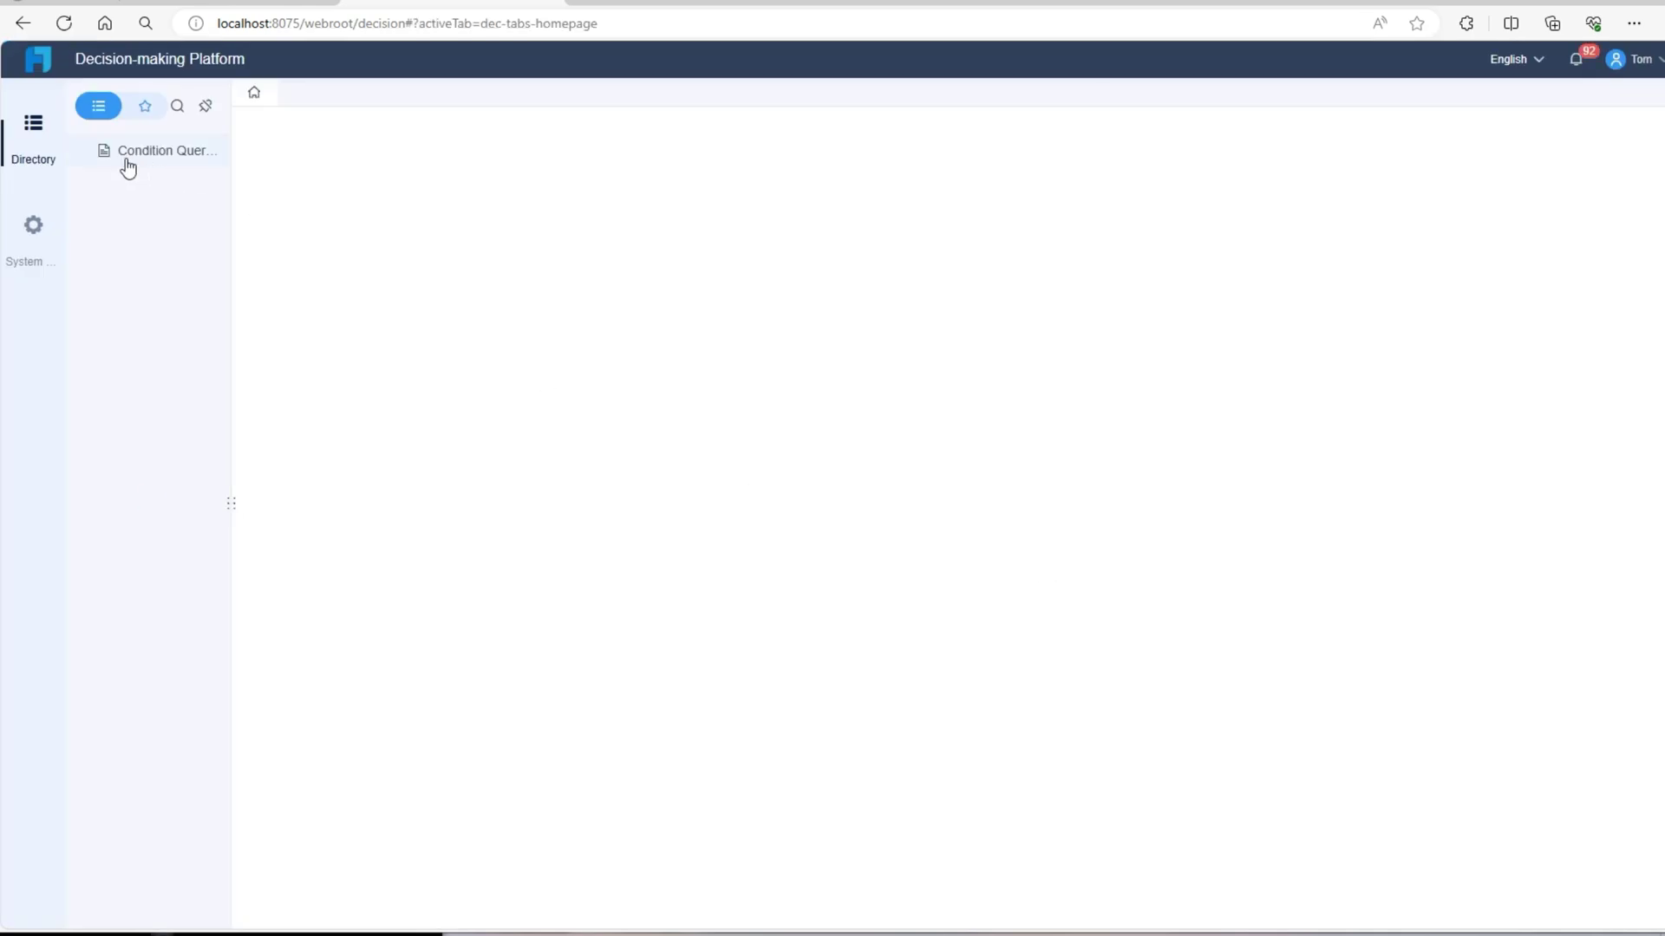
click(89, 161)
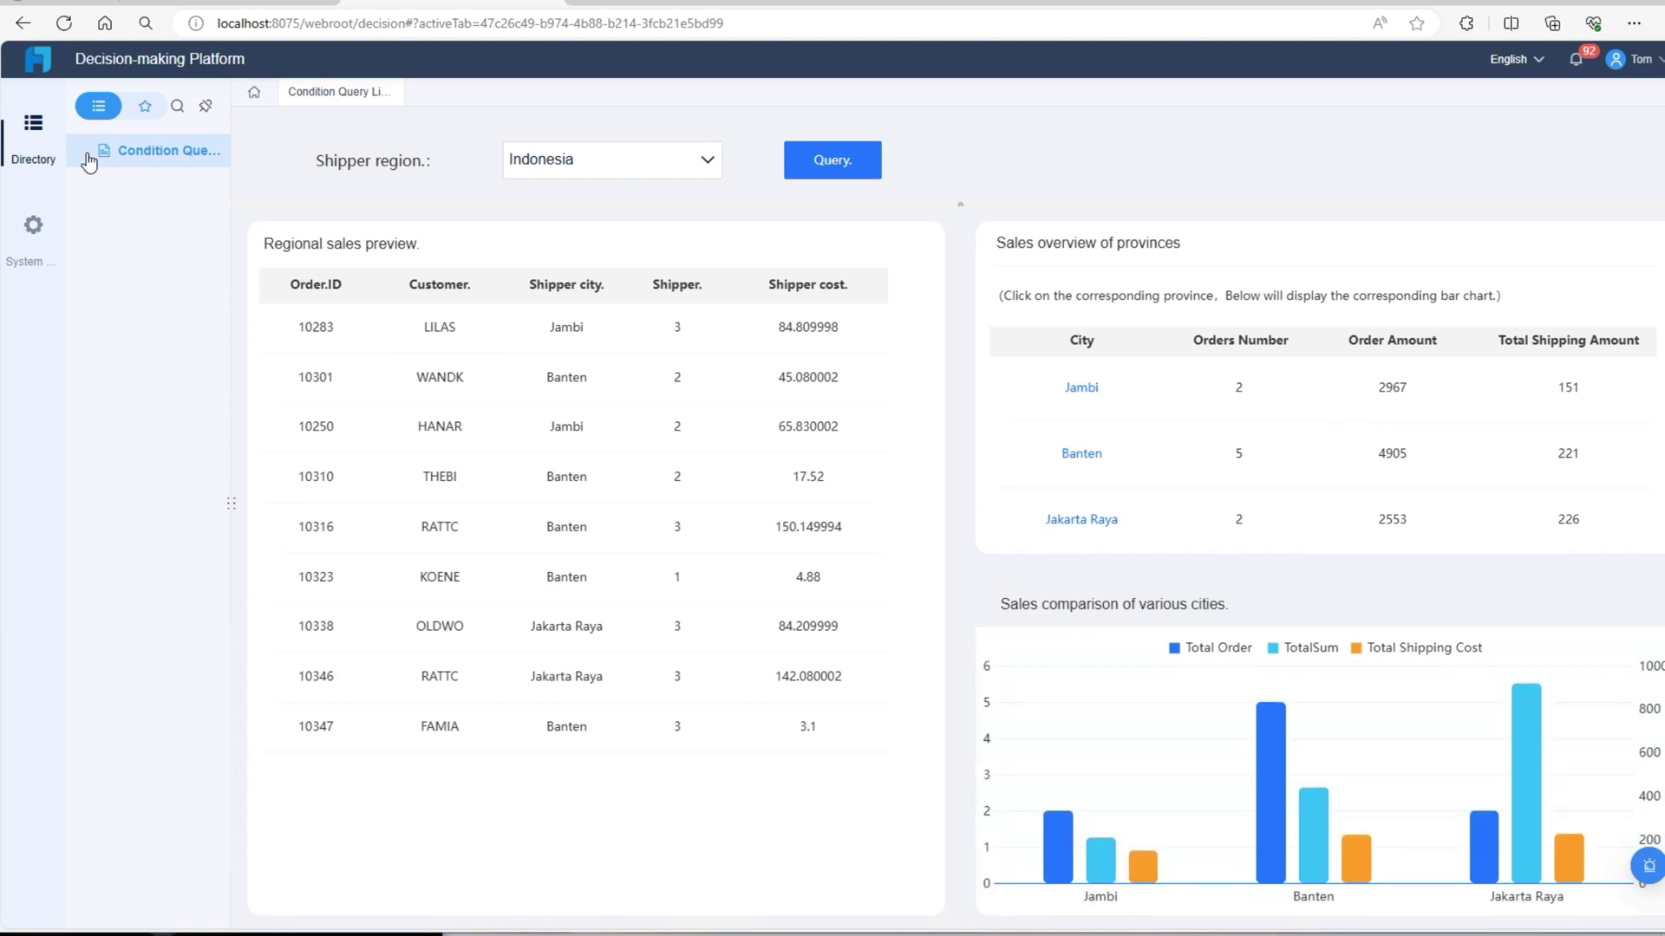
click(703, 165)
click(602, 314)
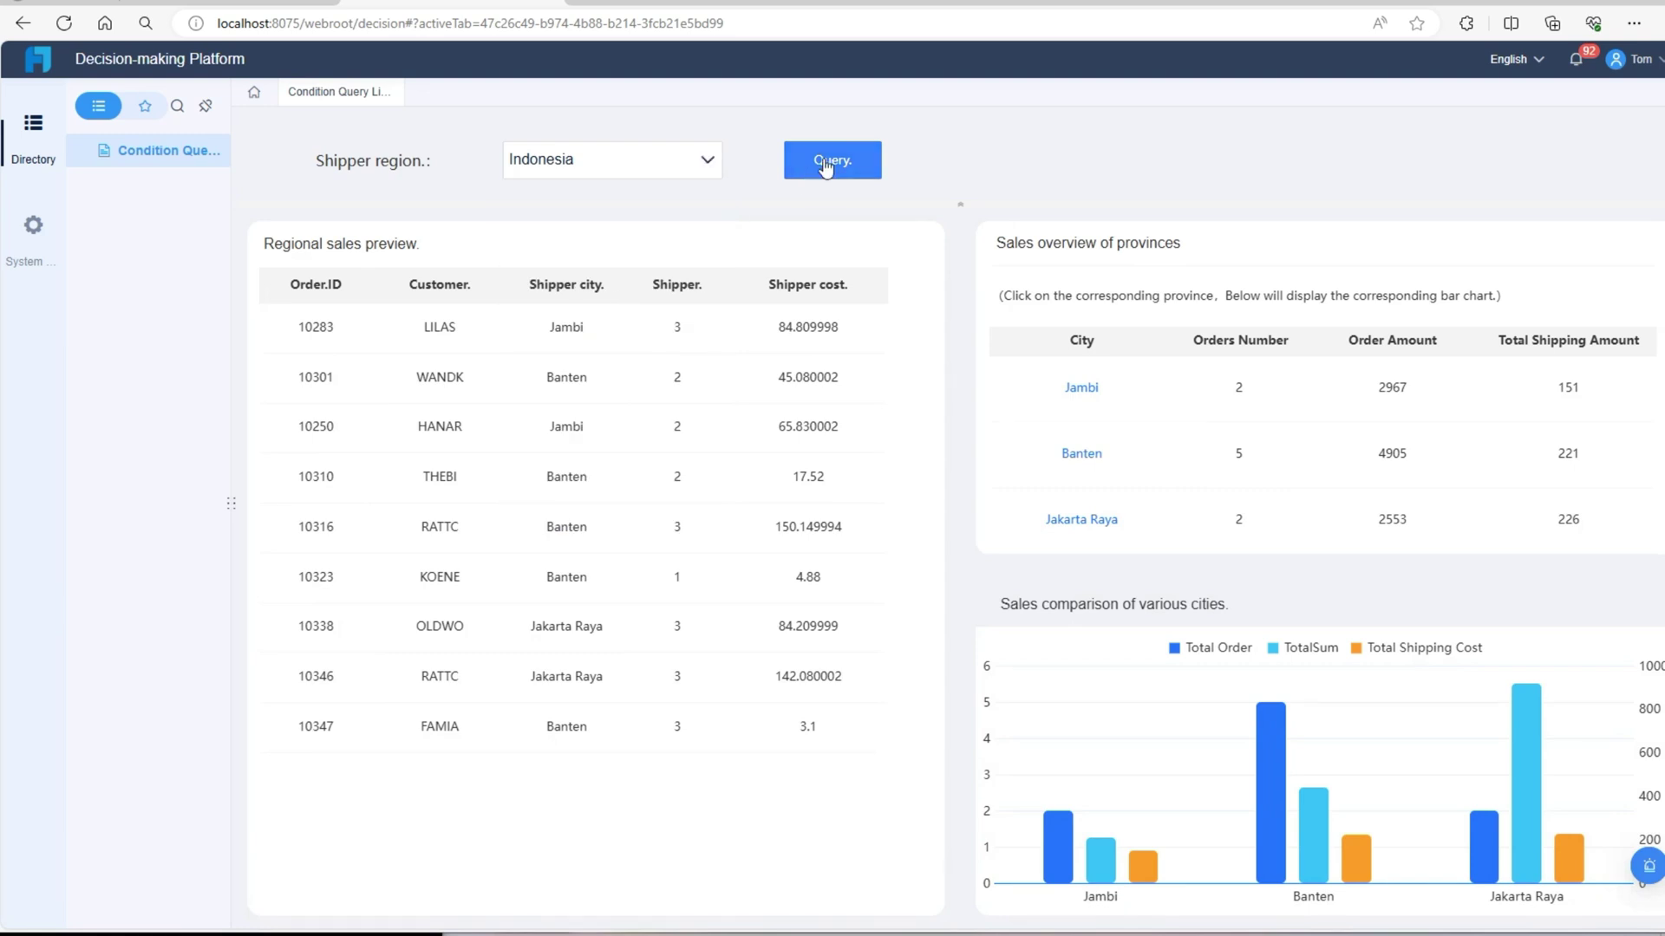
click(826, 162)
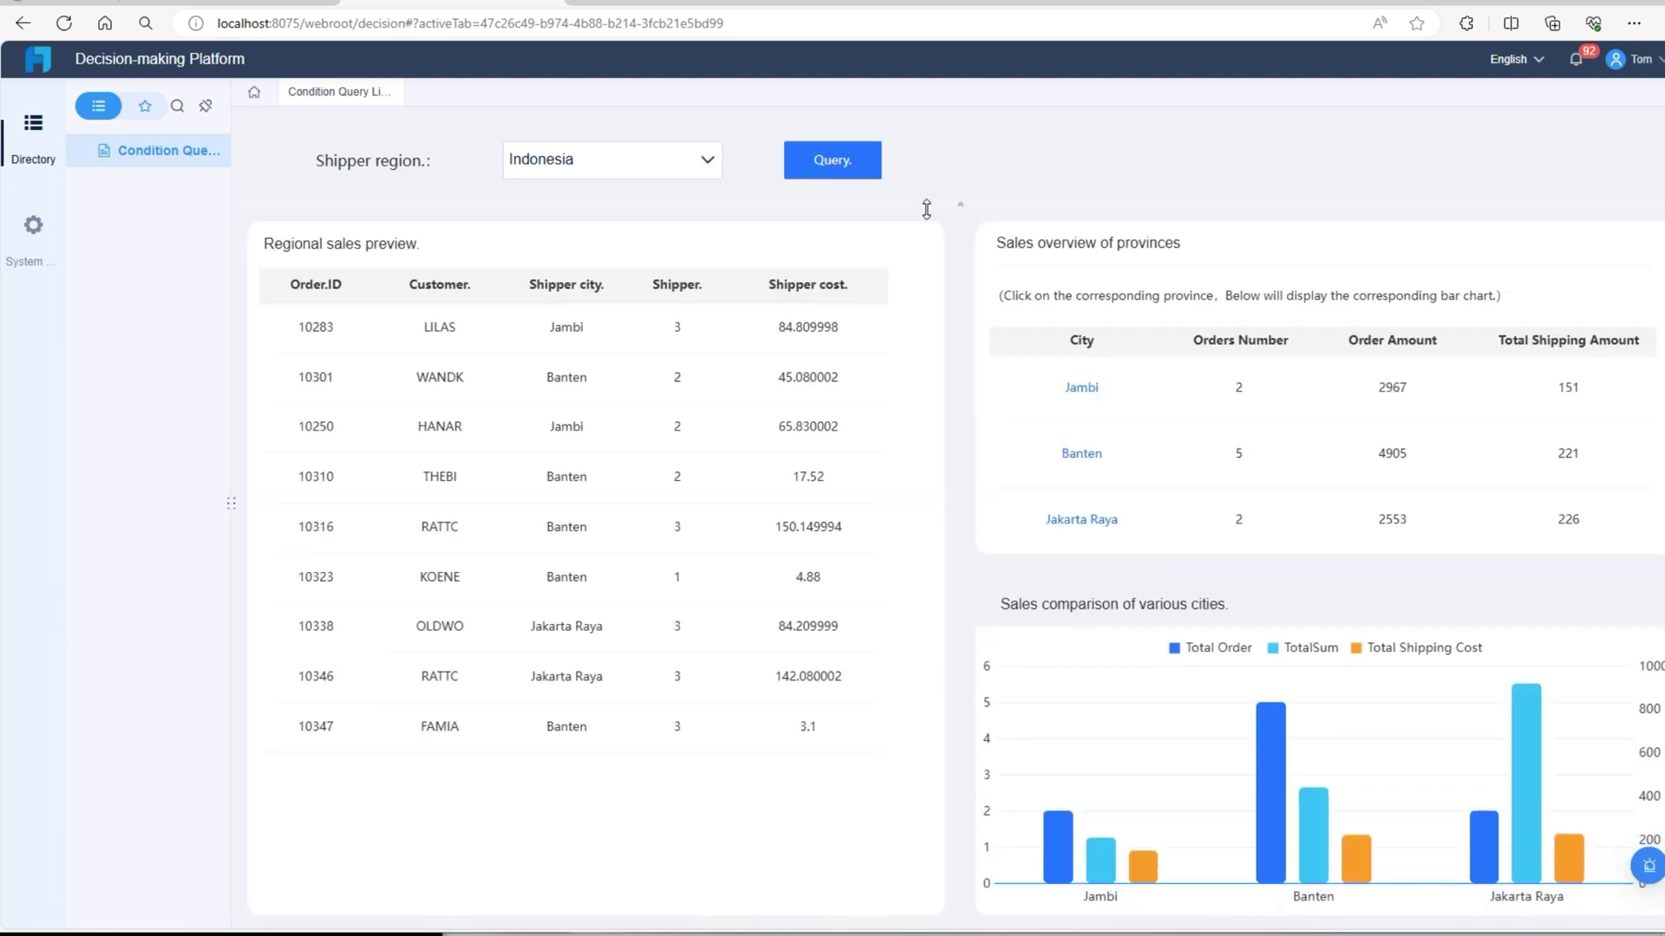
mouse_move(1502, 807)
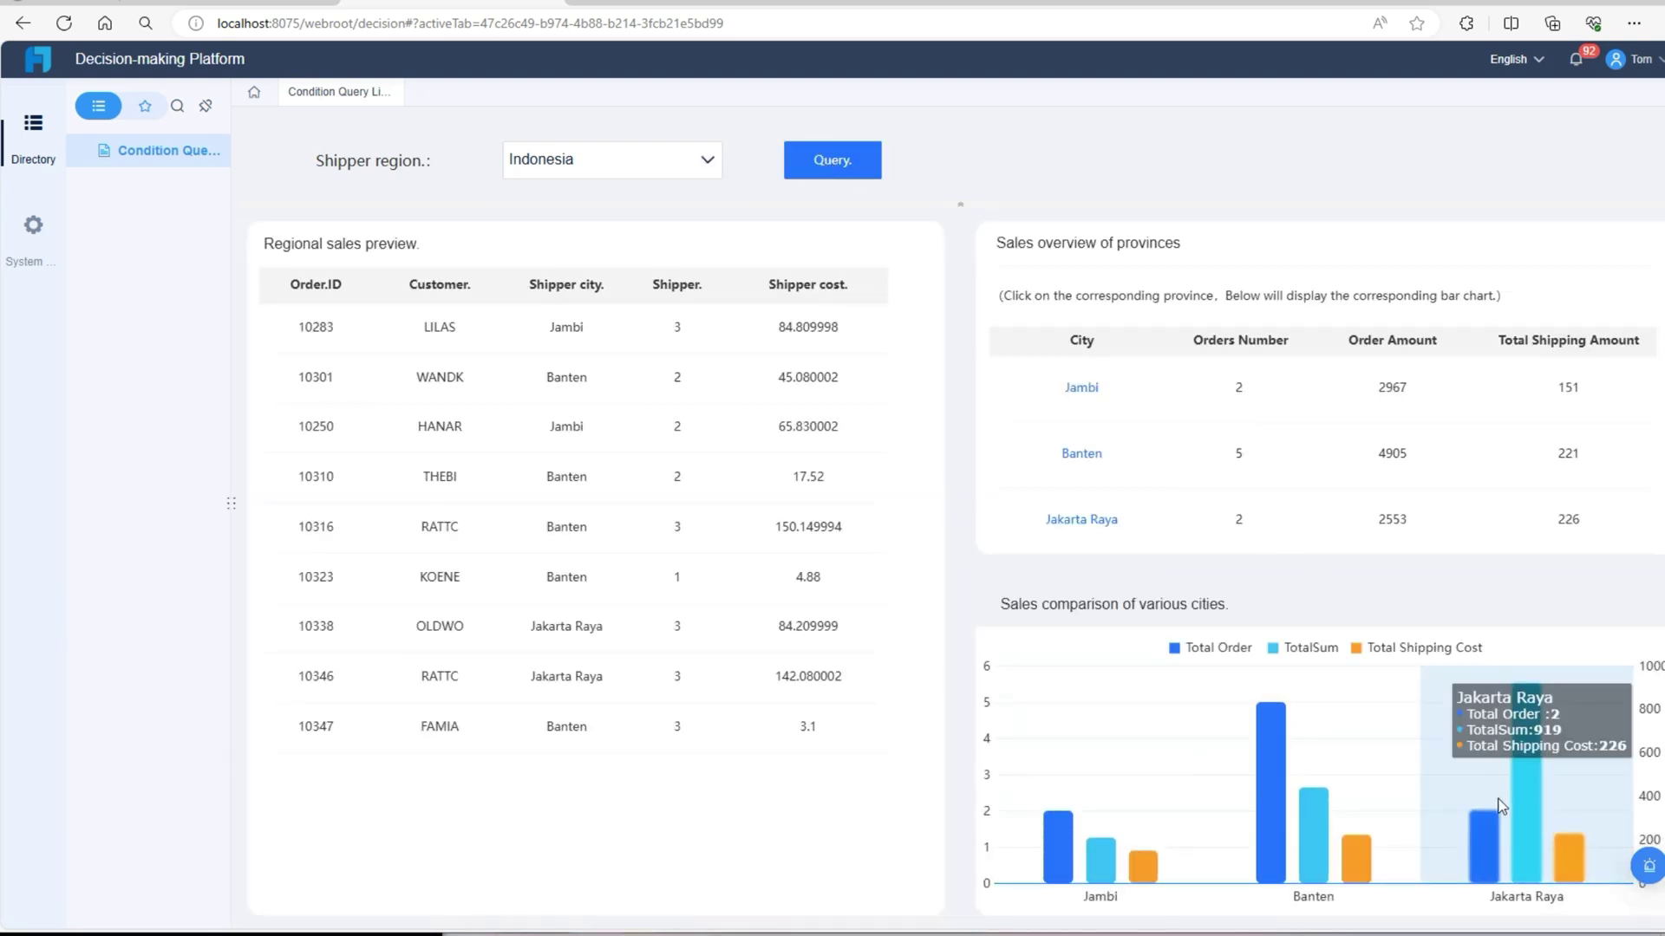
- Choose the Order Amount values in the provinces' sales overview as alert object and open the Indonesia Sales Alert settings
click(1641, 856)
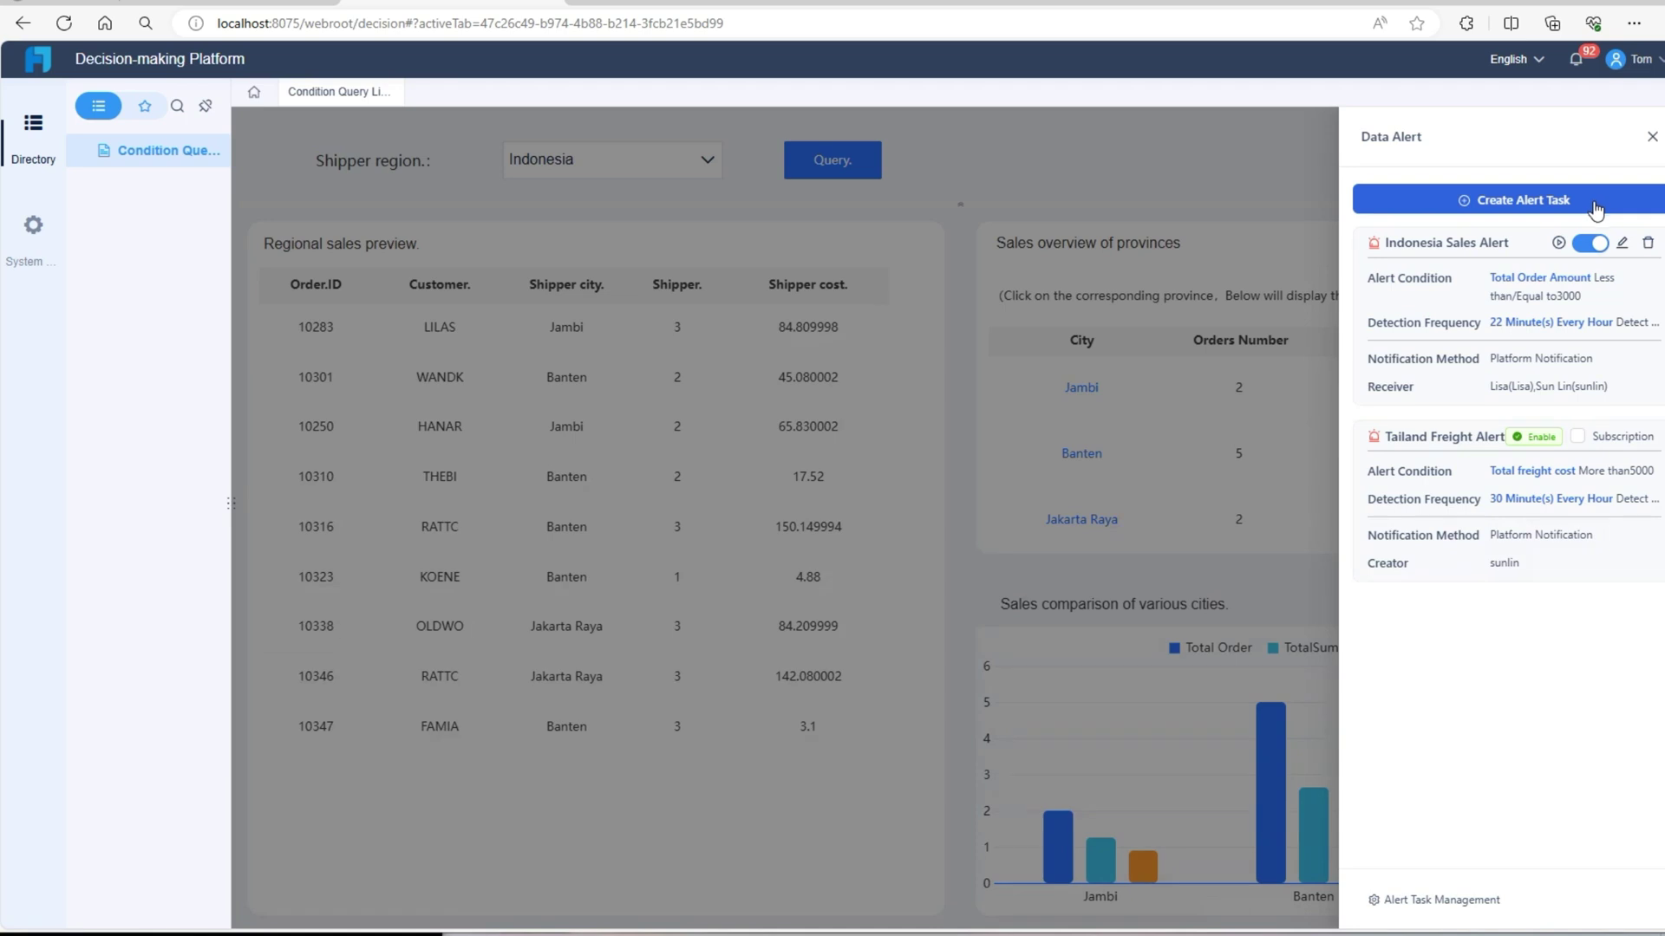
click(1621, 246)
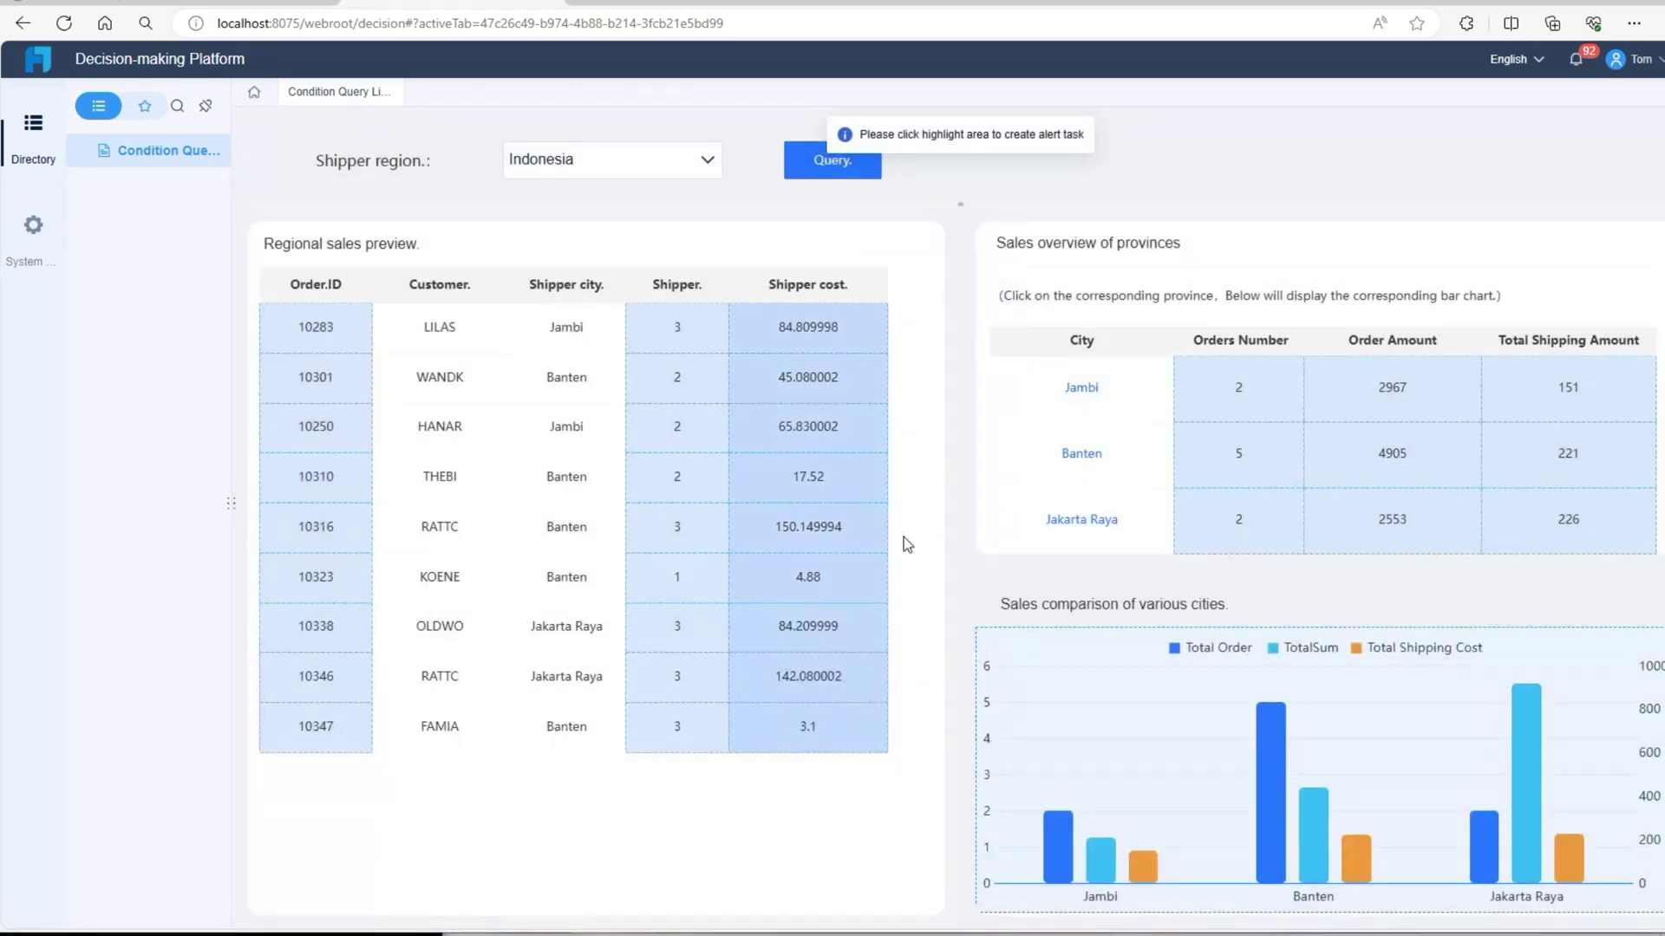
click(1374, 501)
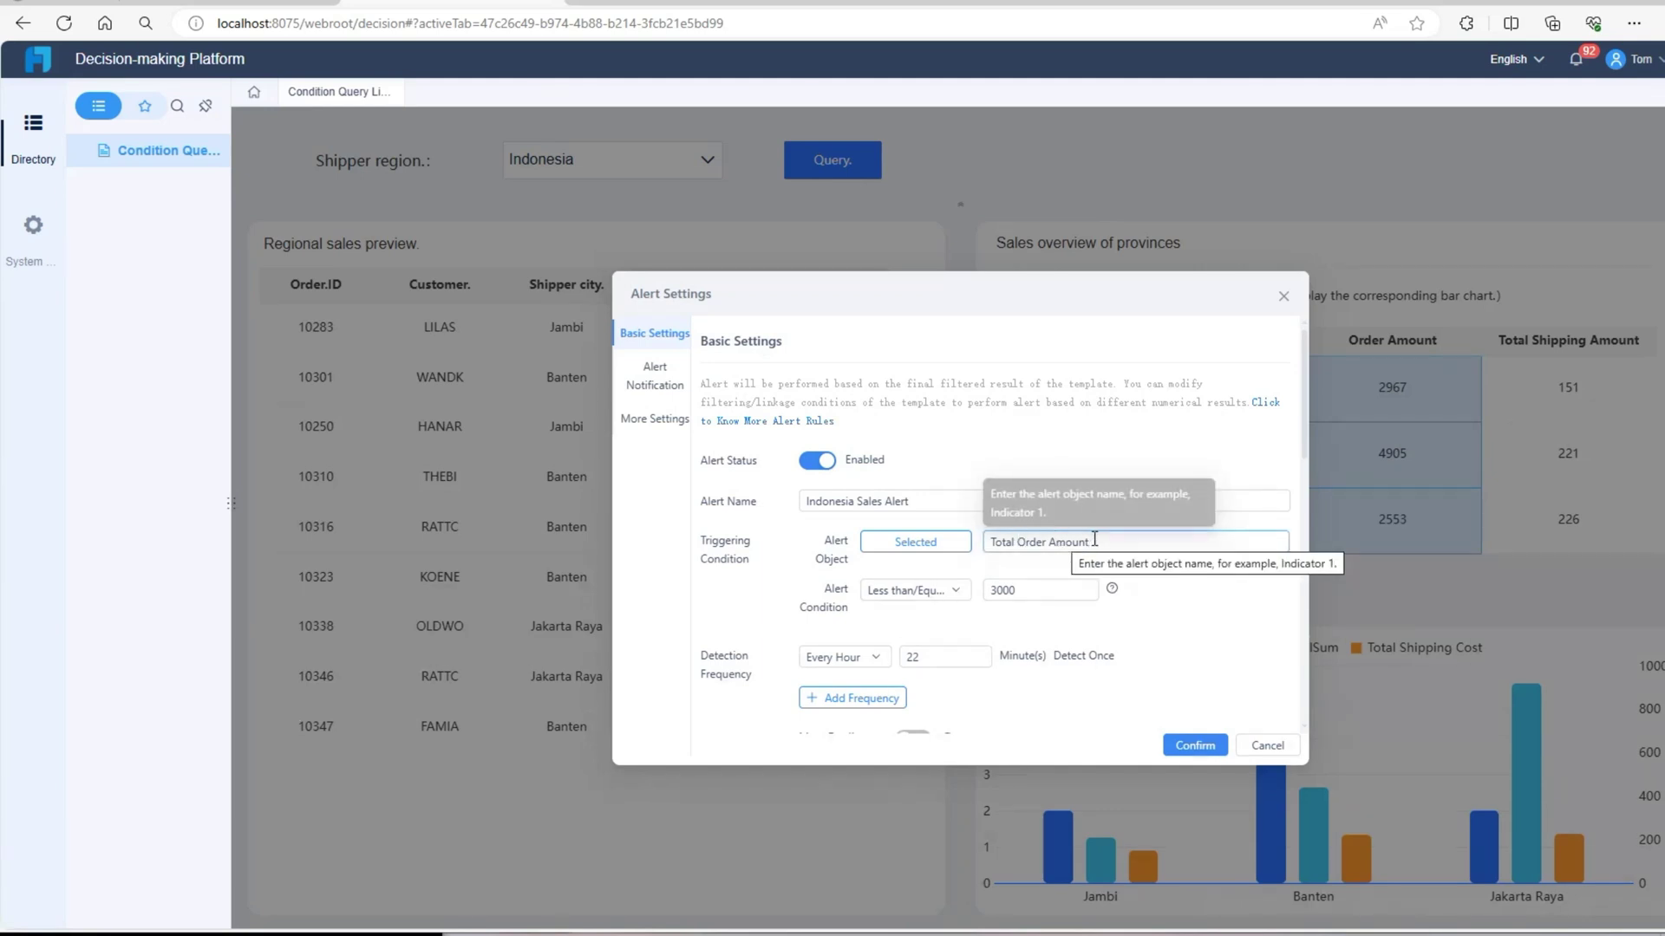
- Examine the condition operators, threshold, detection frequency and designated receivers in the Indonesia Sales Alert settings
click(902, 591)
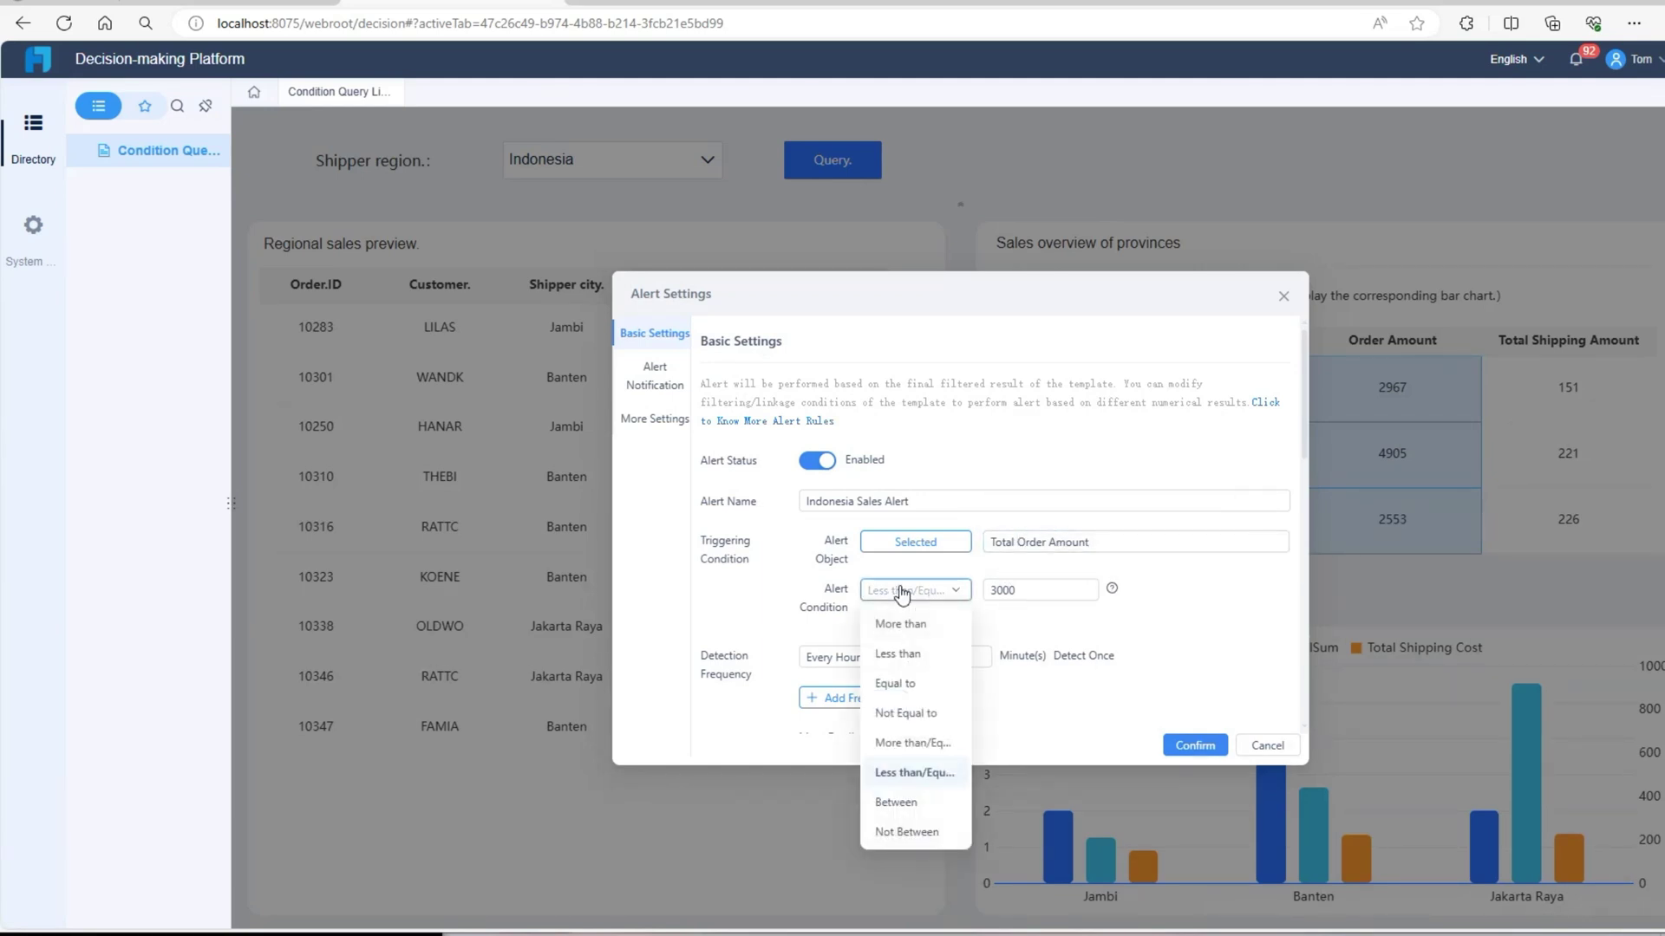
click(1044, 593)
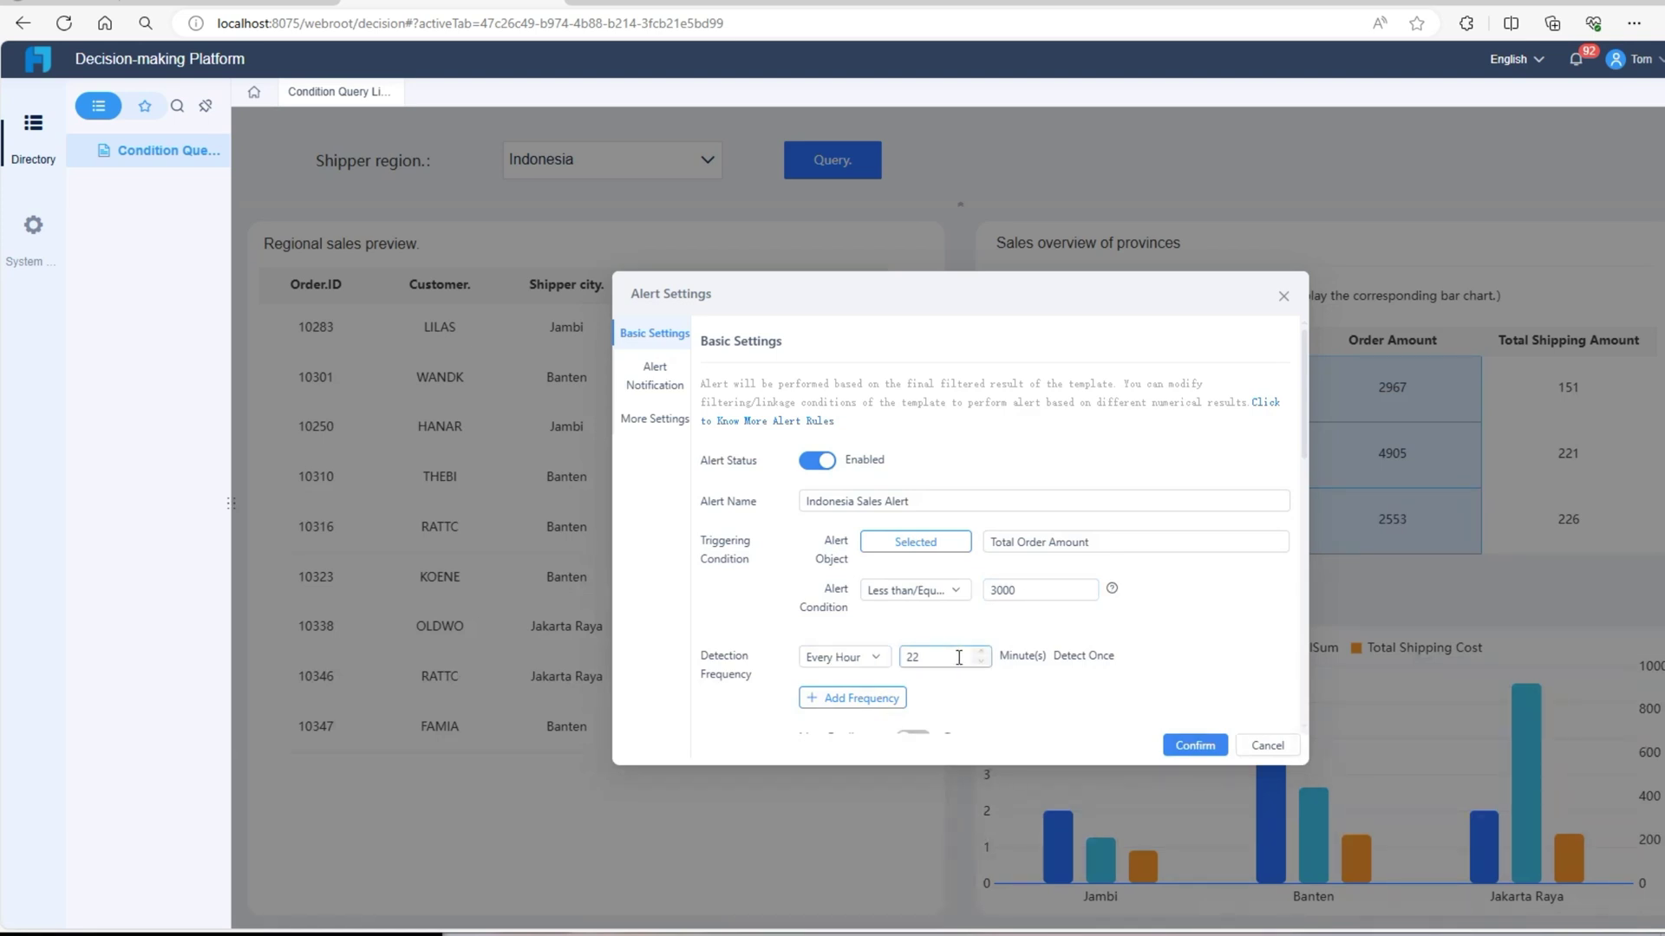
scroll(959, 658, down, 5)
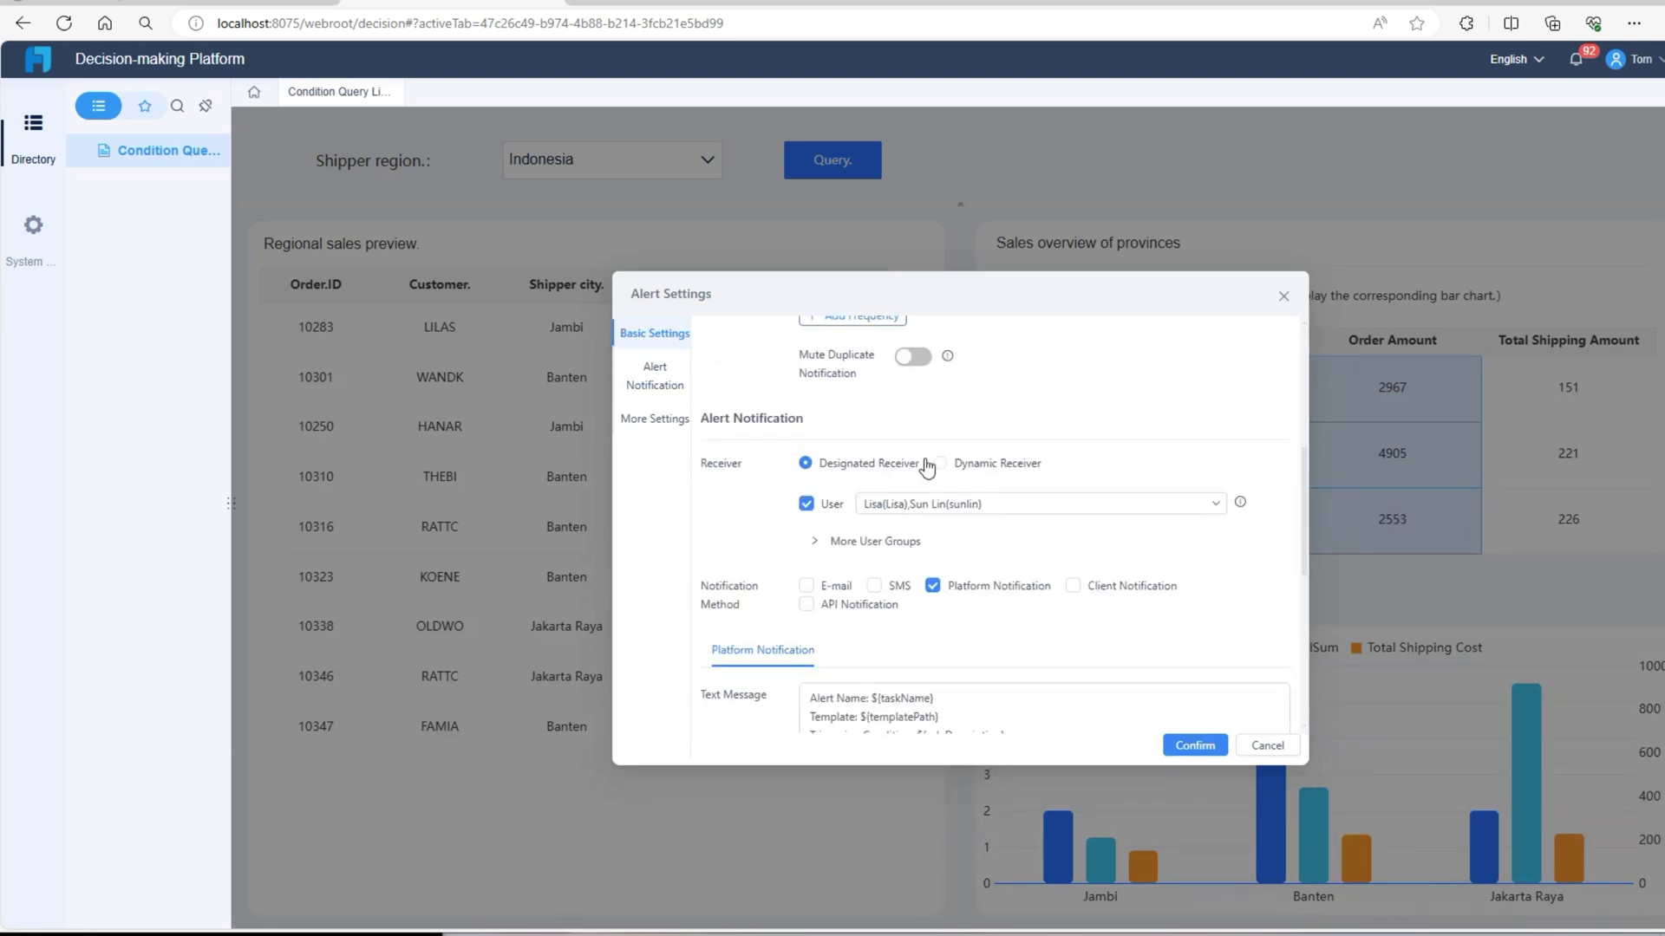
scroll(926, 468, up, 1)
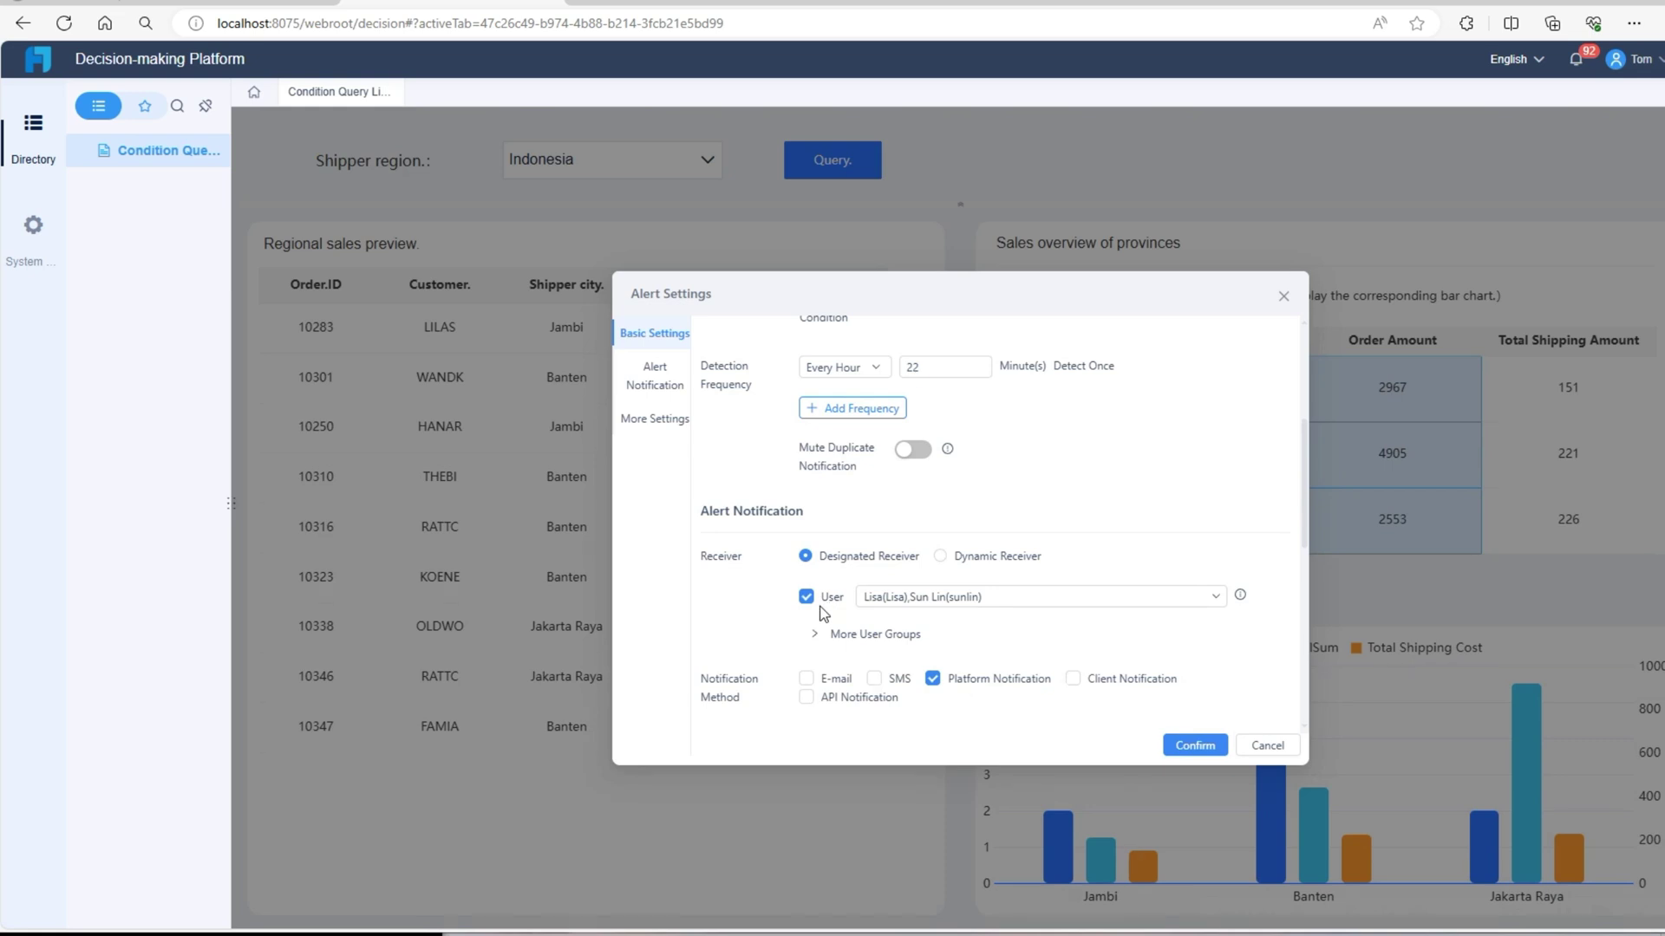
click(903, 606)
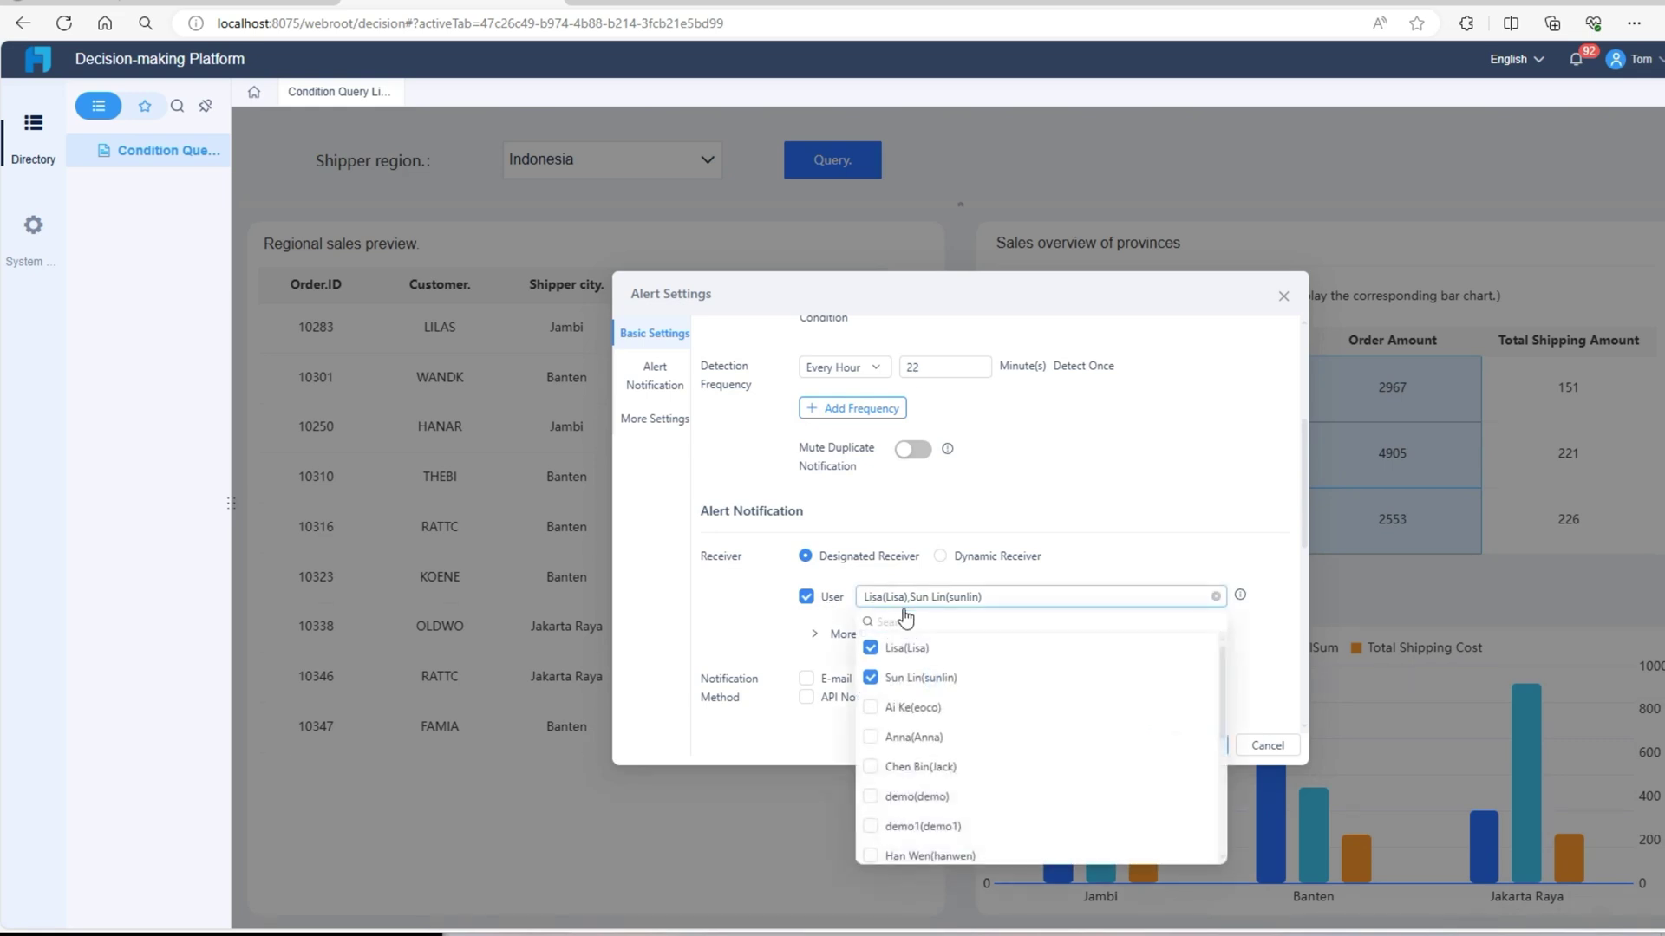
click(751, 632)
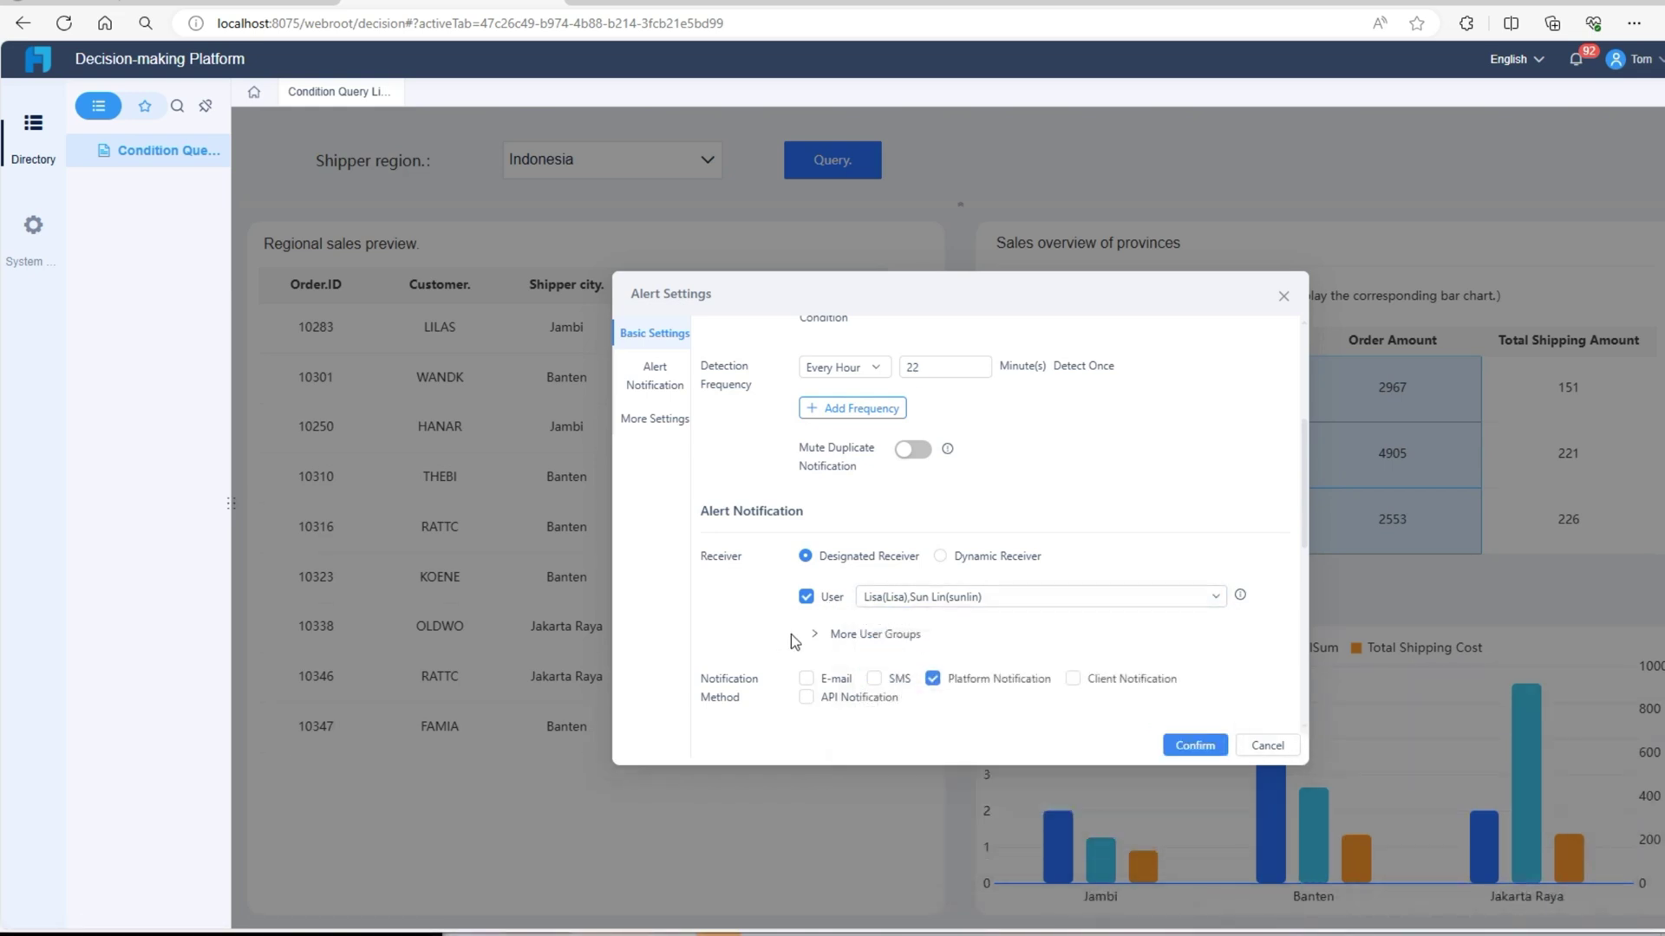
- Restrict the Indonesia Sales Alert's privacy to Available Only to Myself and Receiver and save the alert settings
scroll(791, 633, down, 3)
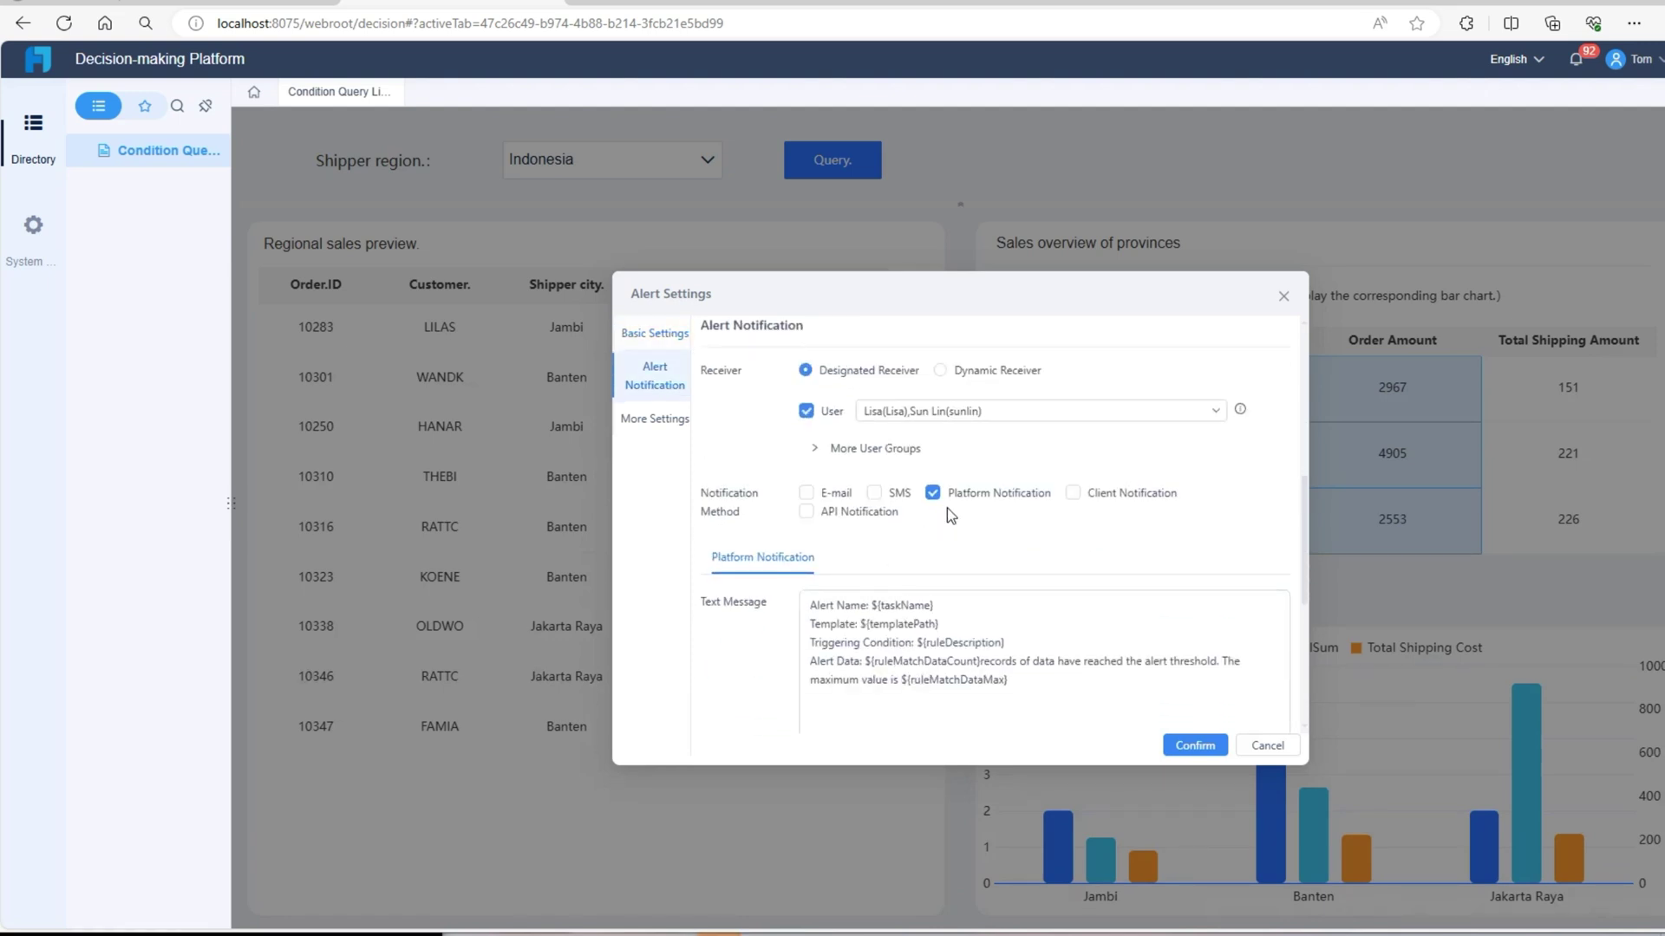
click(902, 634)
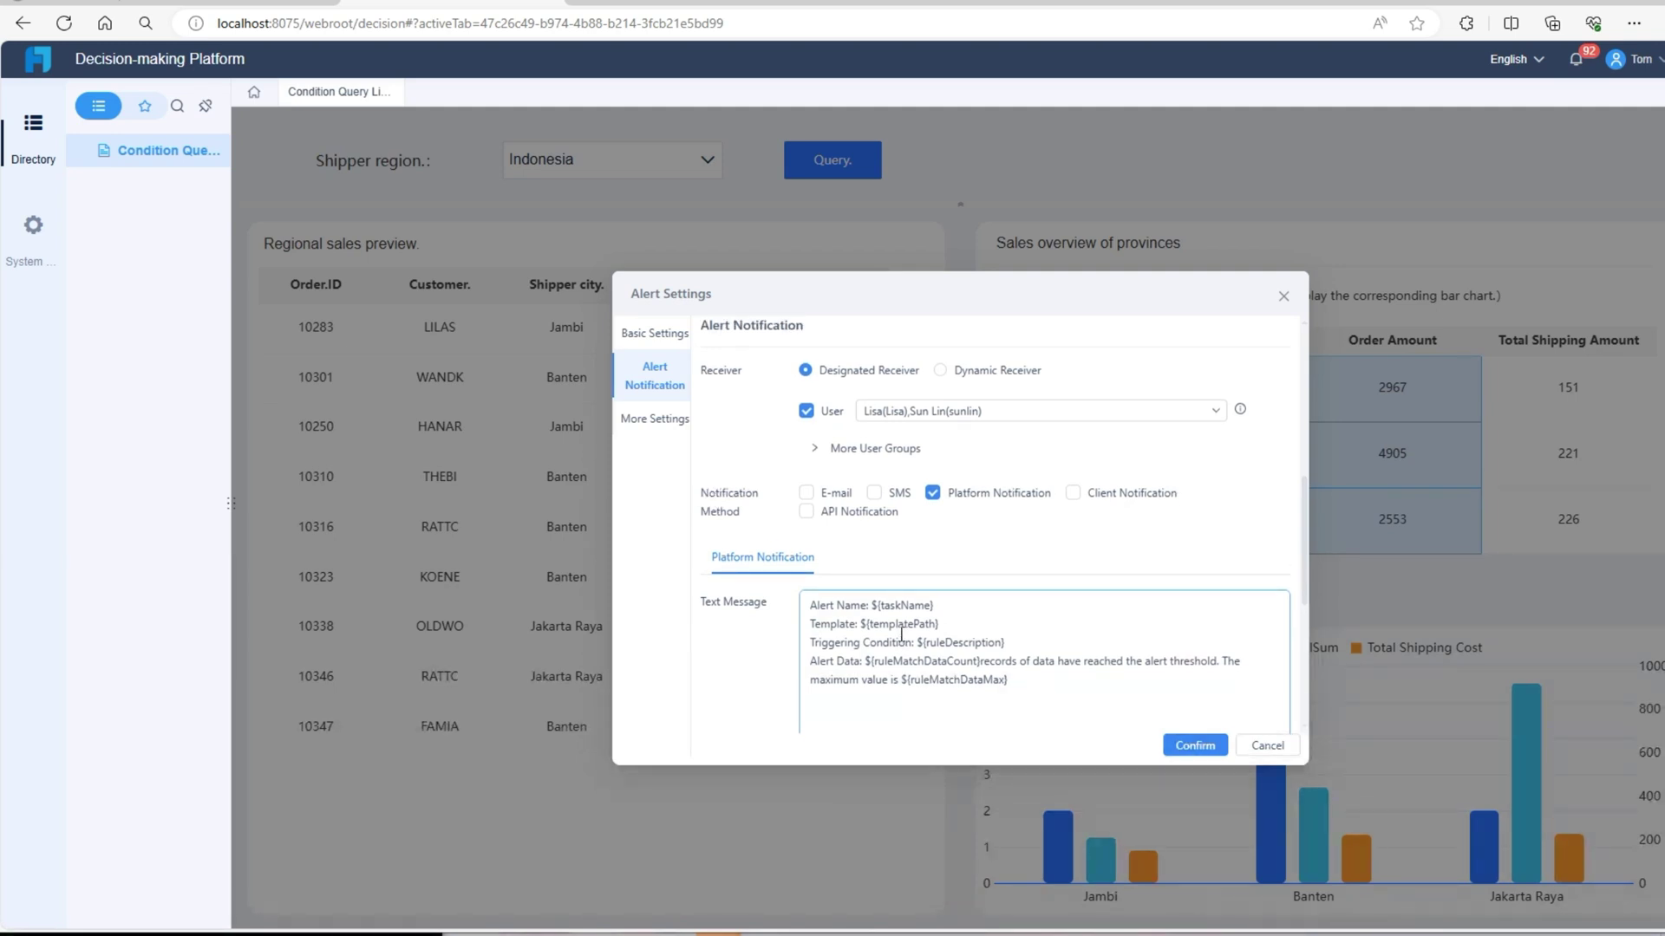
scroll(867, 607, down, 5)
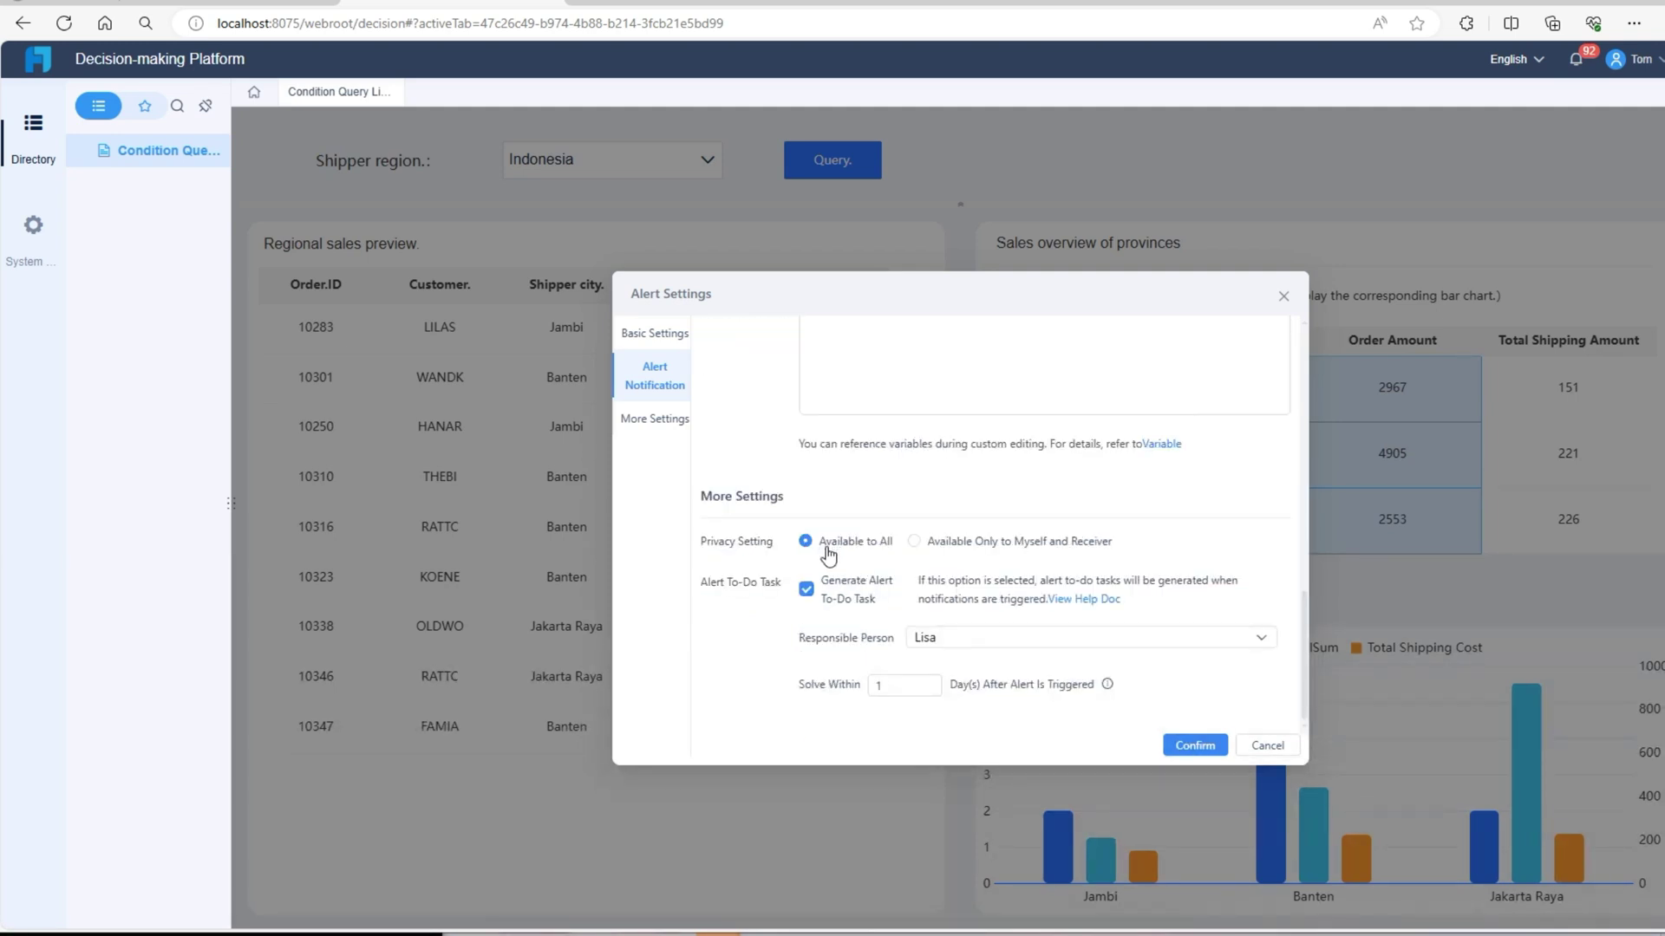
click(916, 542)
click(1195, 749)
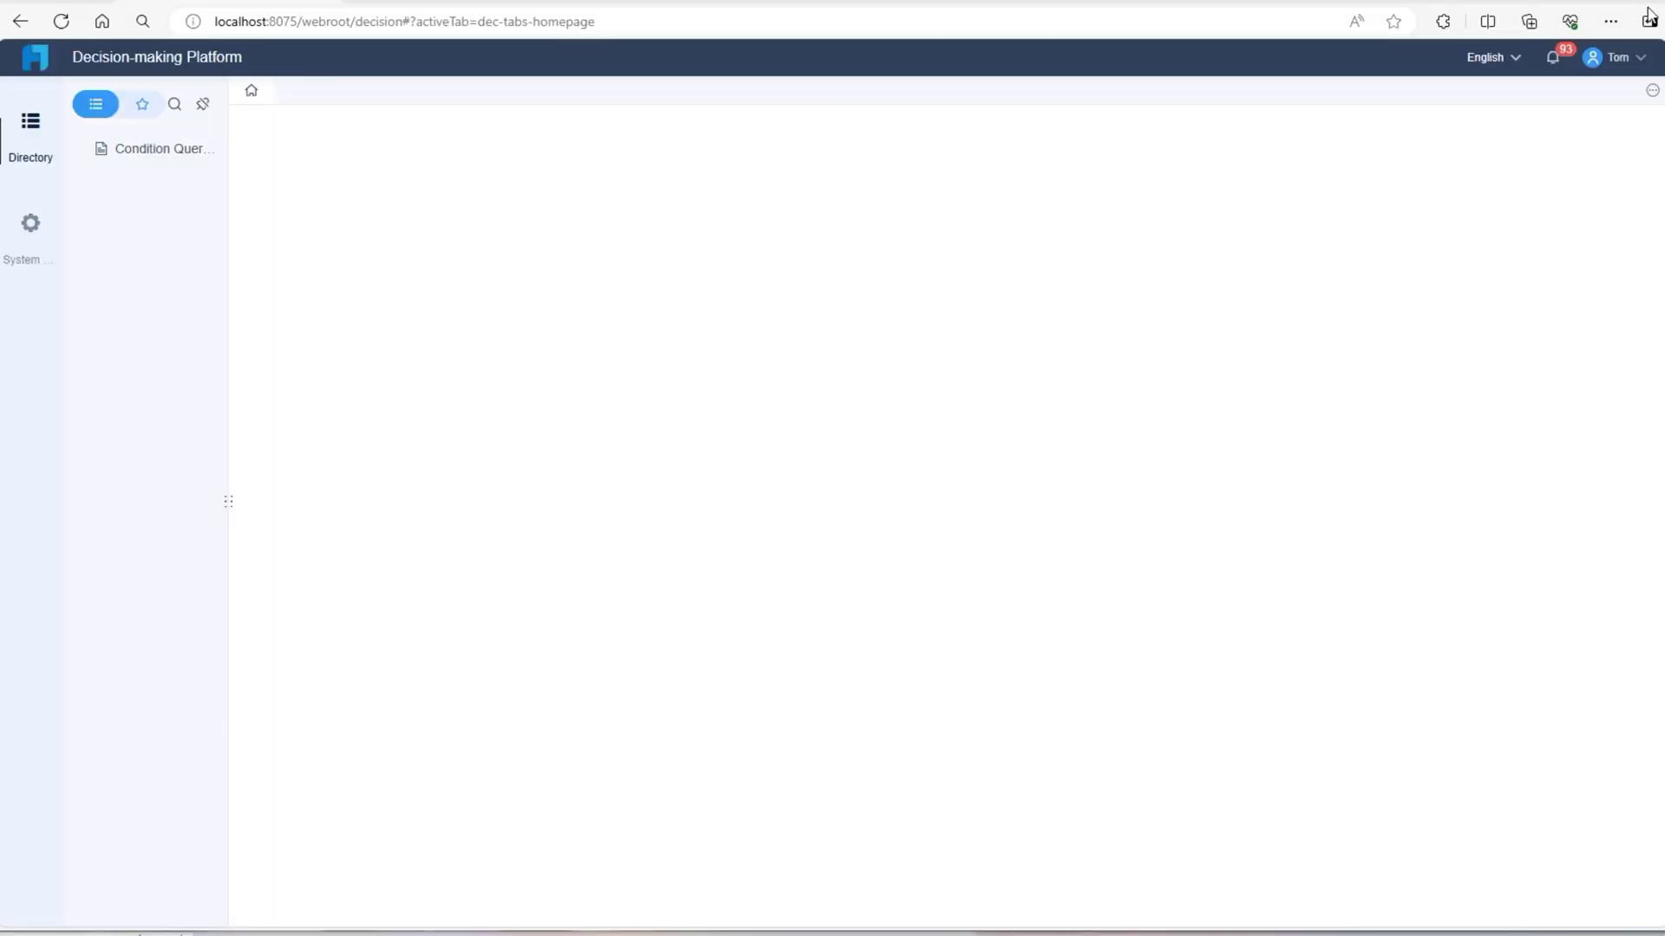
- Log out of the current account and log in with the other alert creator's saved account
click(1620, 70)
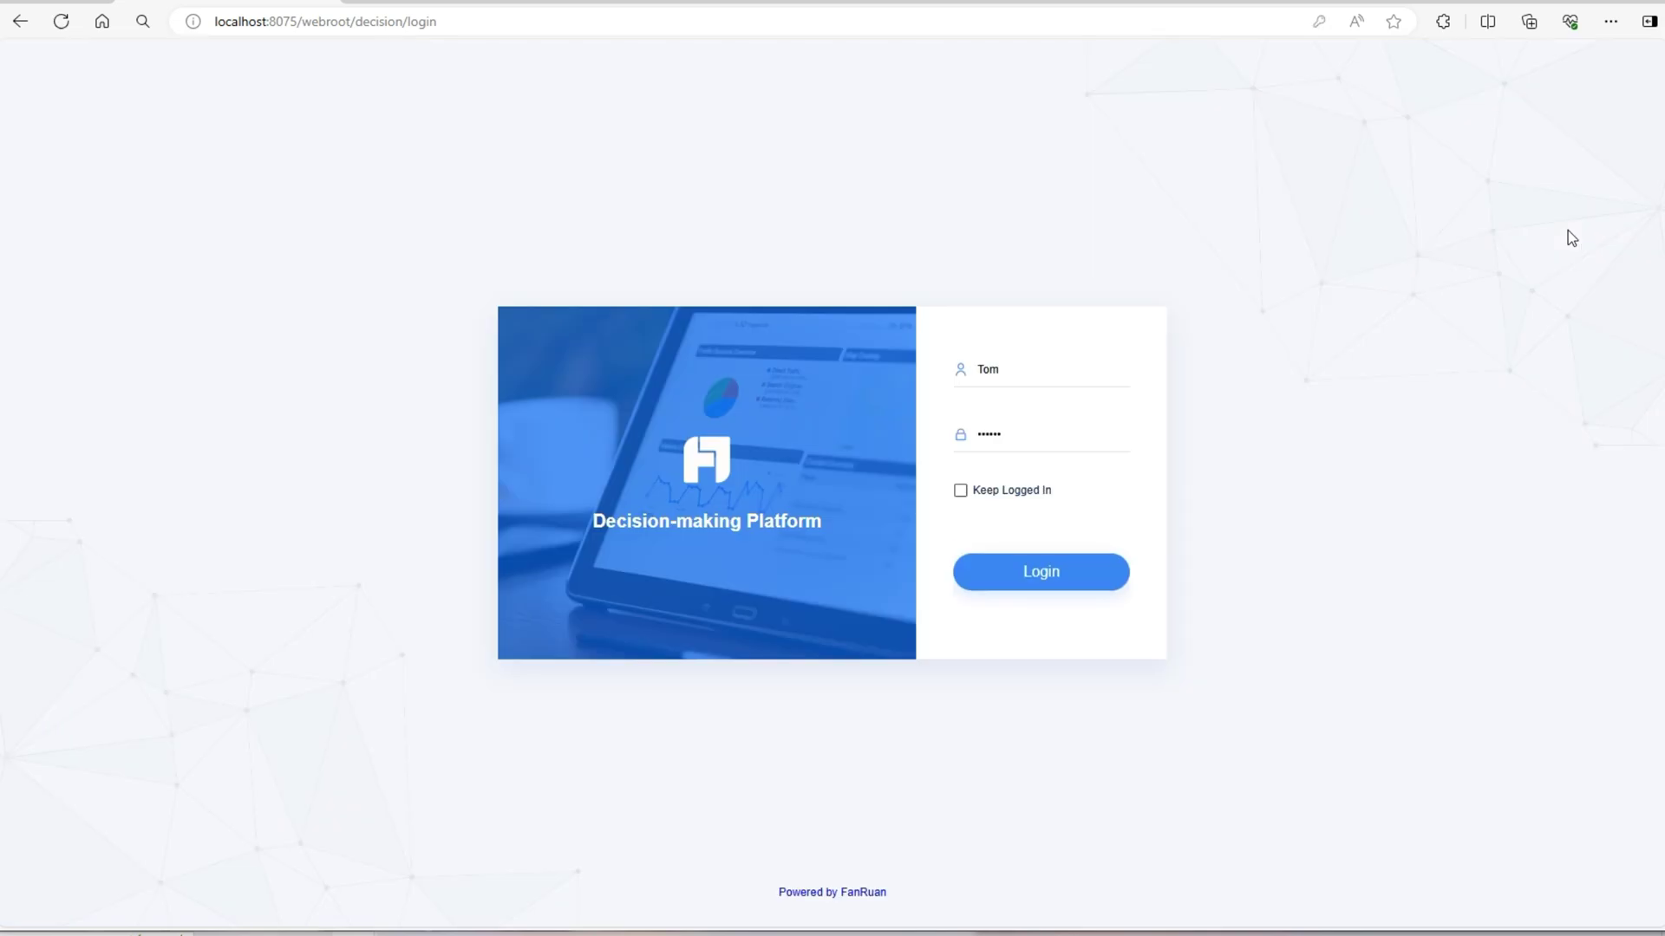
click(1029, 364)
click(1011, 472)
click(1014, 569)
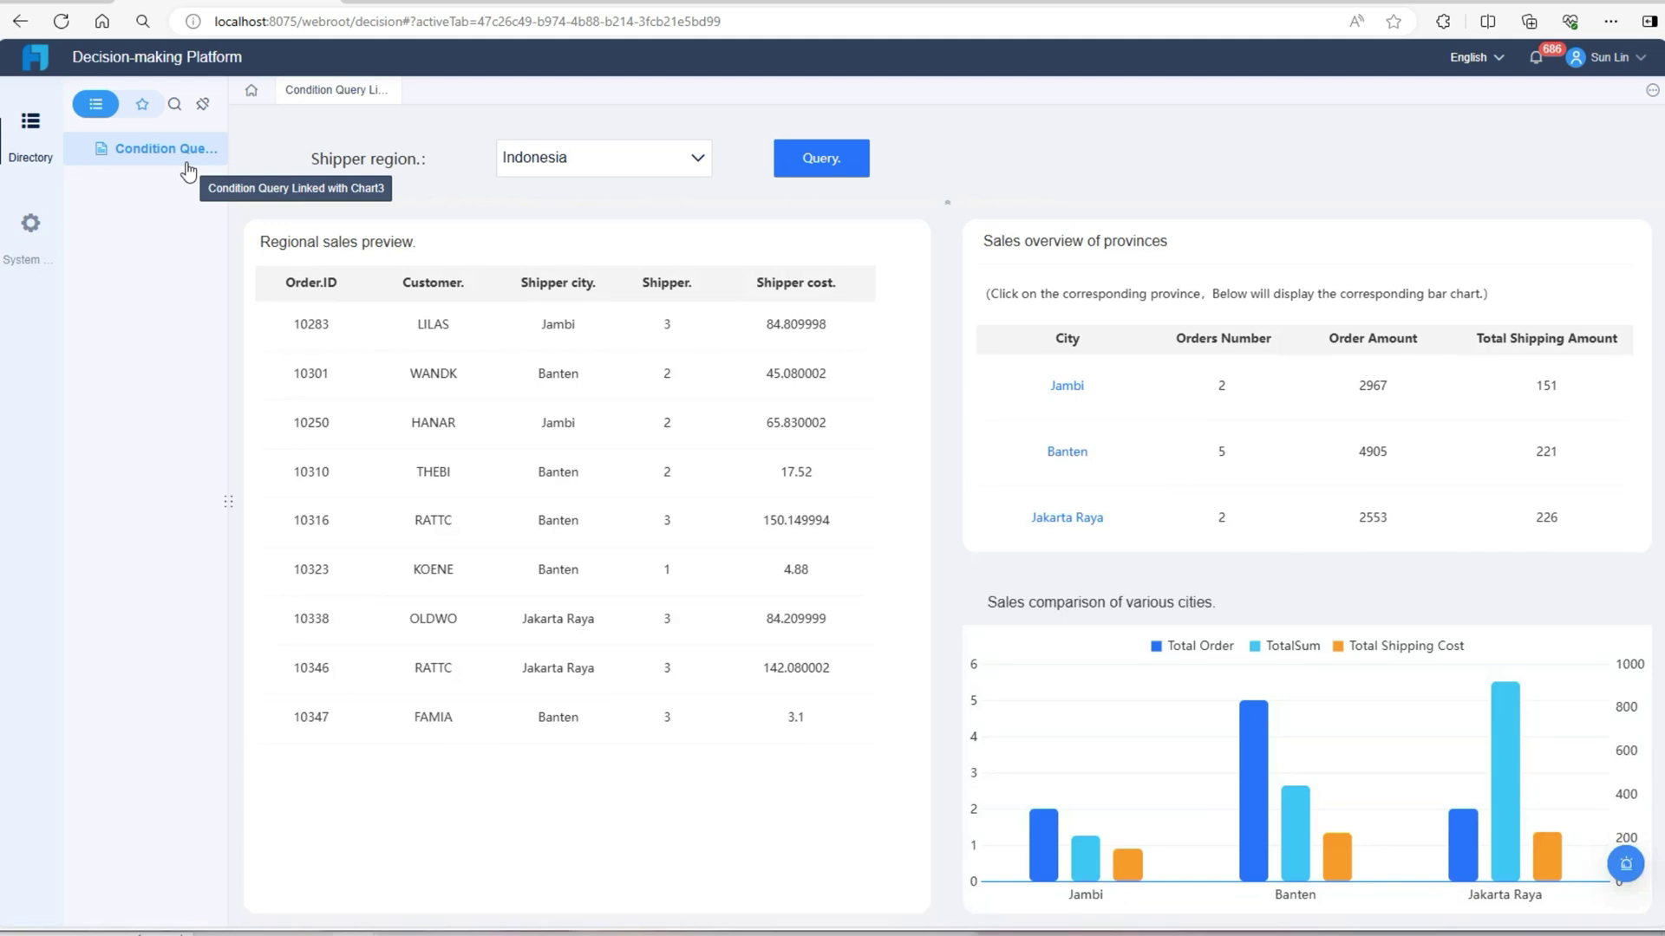
- Query the Condition Query report for the shipper region Indonesia
click(617, 160)
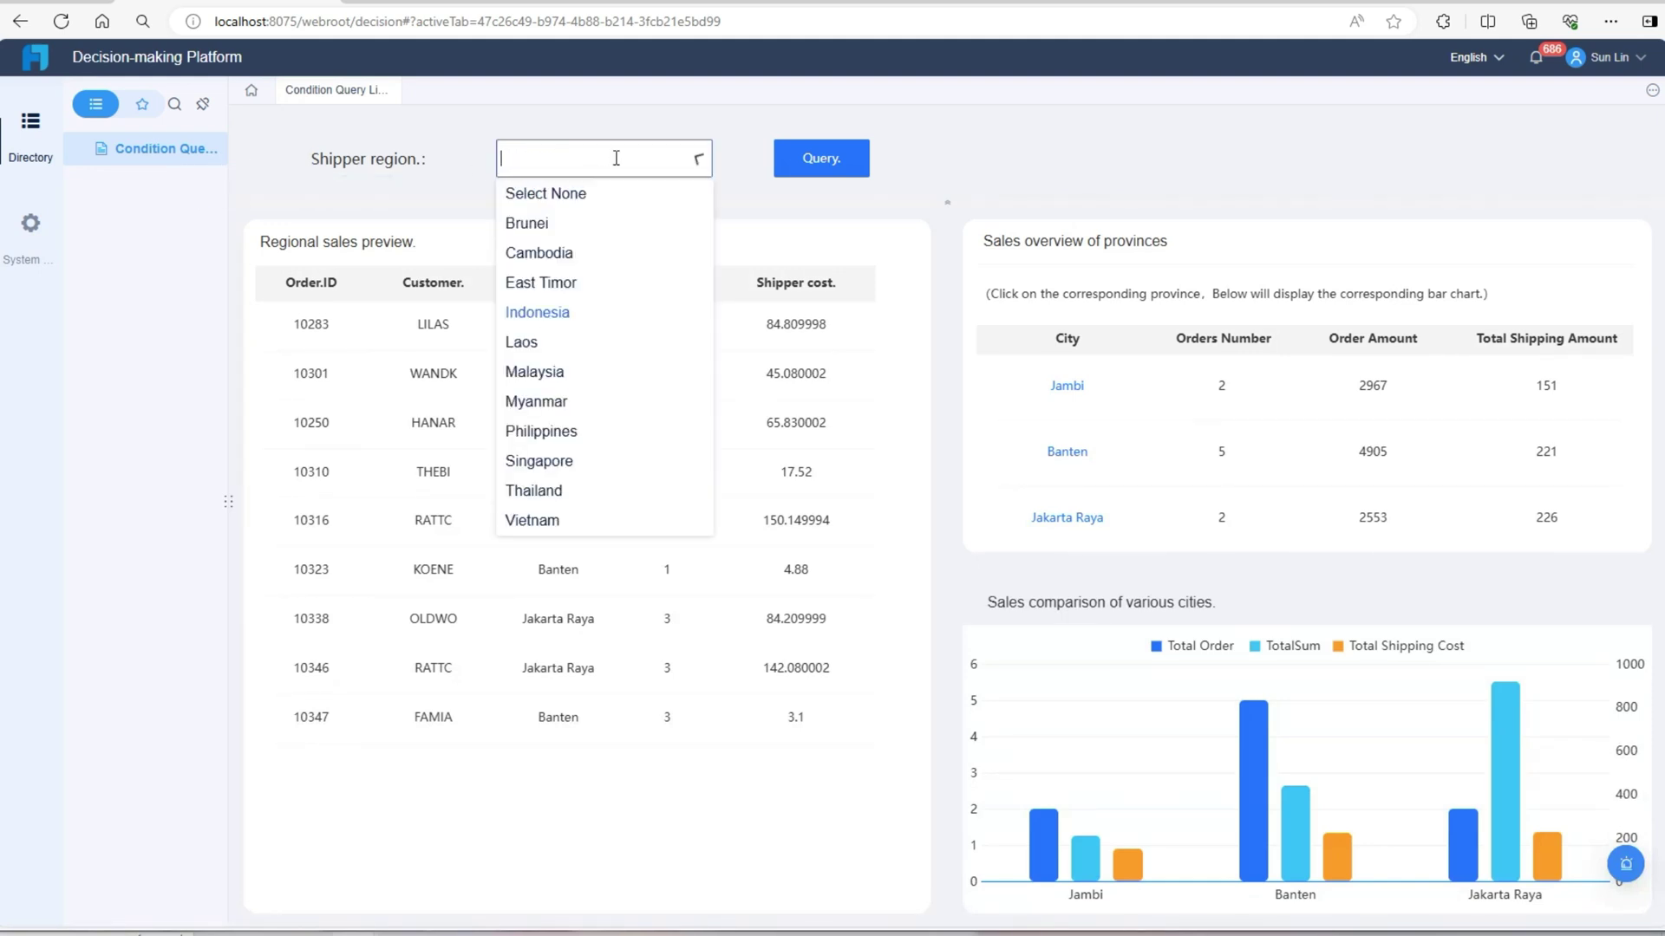
click(570, 321)
click(818, 172)
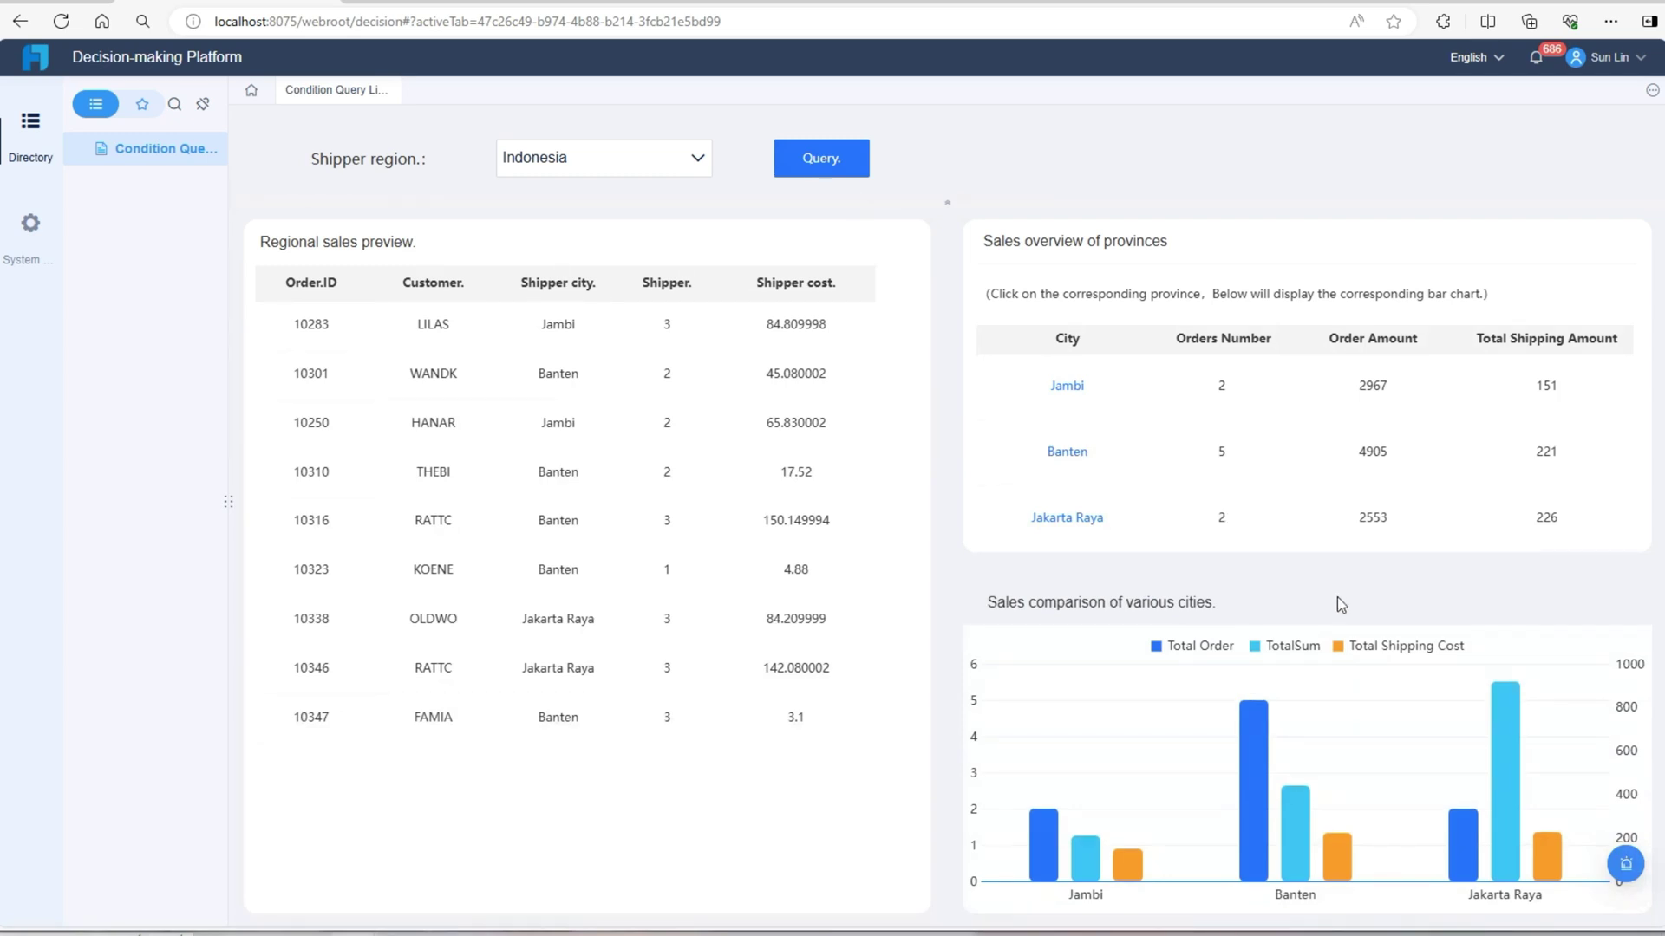
- Edit the Tailand Freight Alert task and choose the sales comparison of various cities chart as its alert object
click(1626, 864)
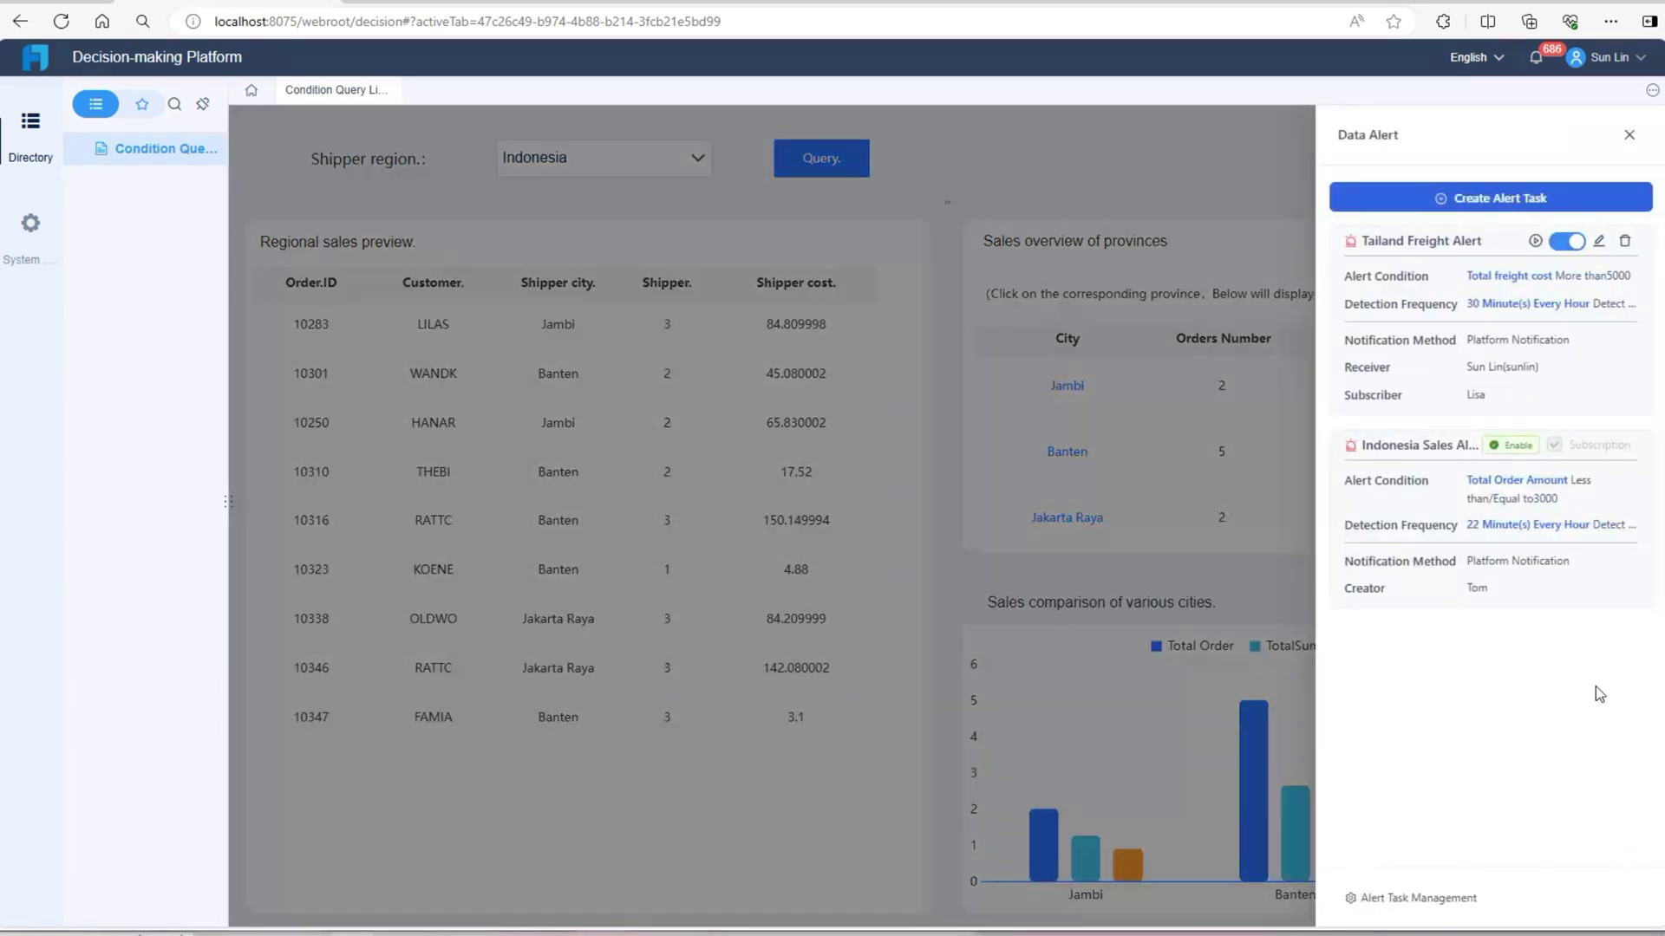
click(1599, 242)
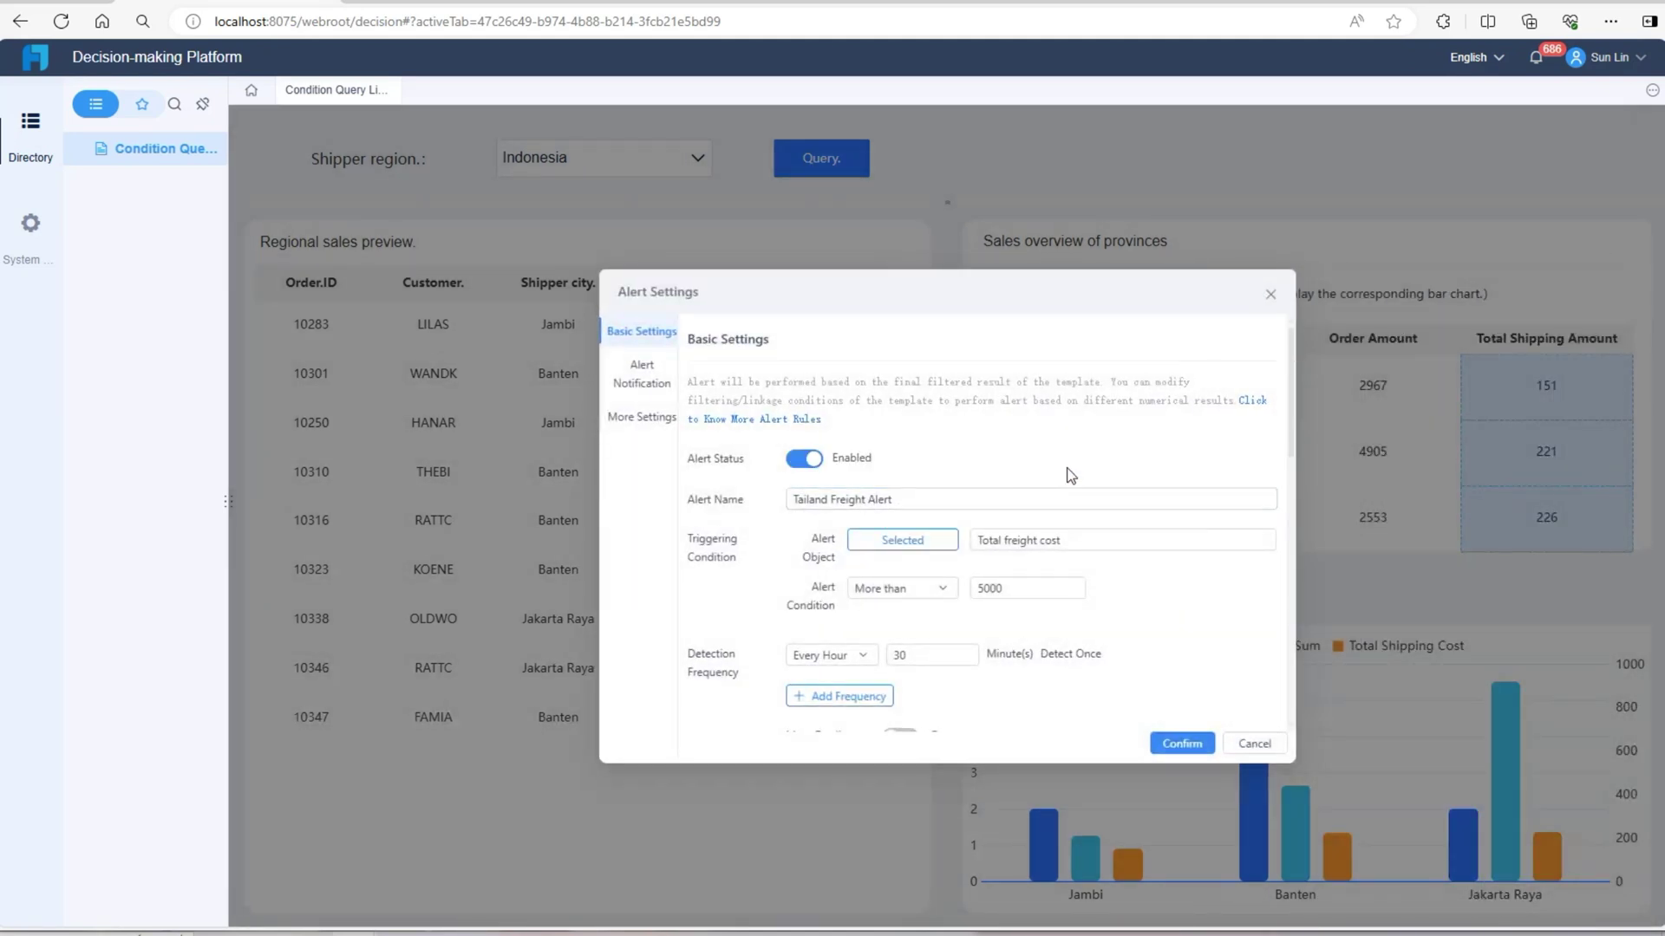
click(930, 545)
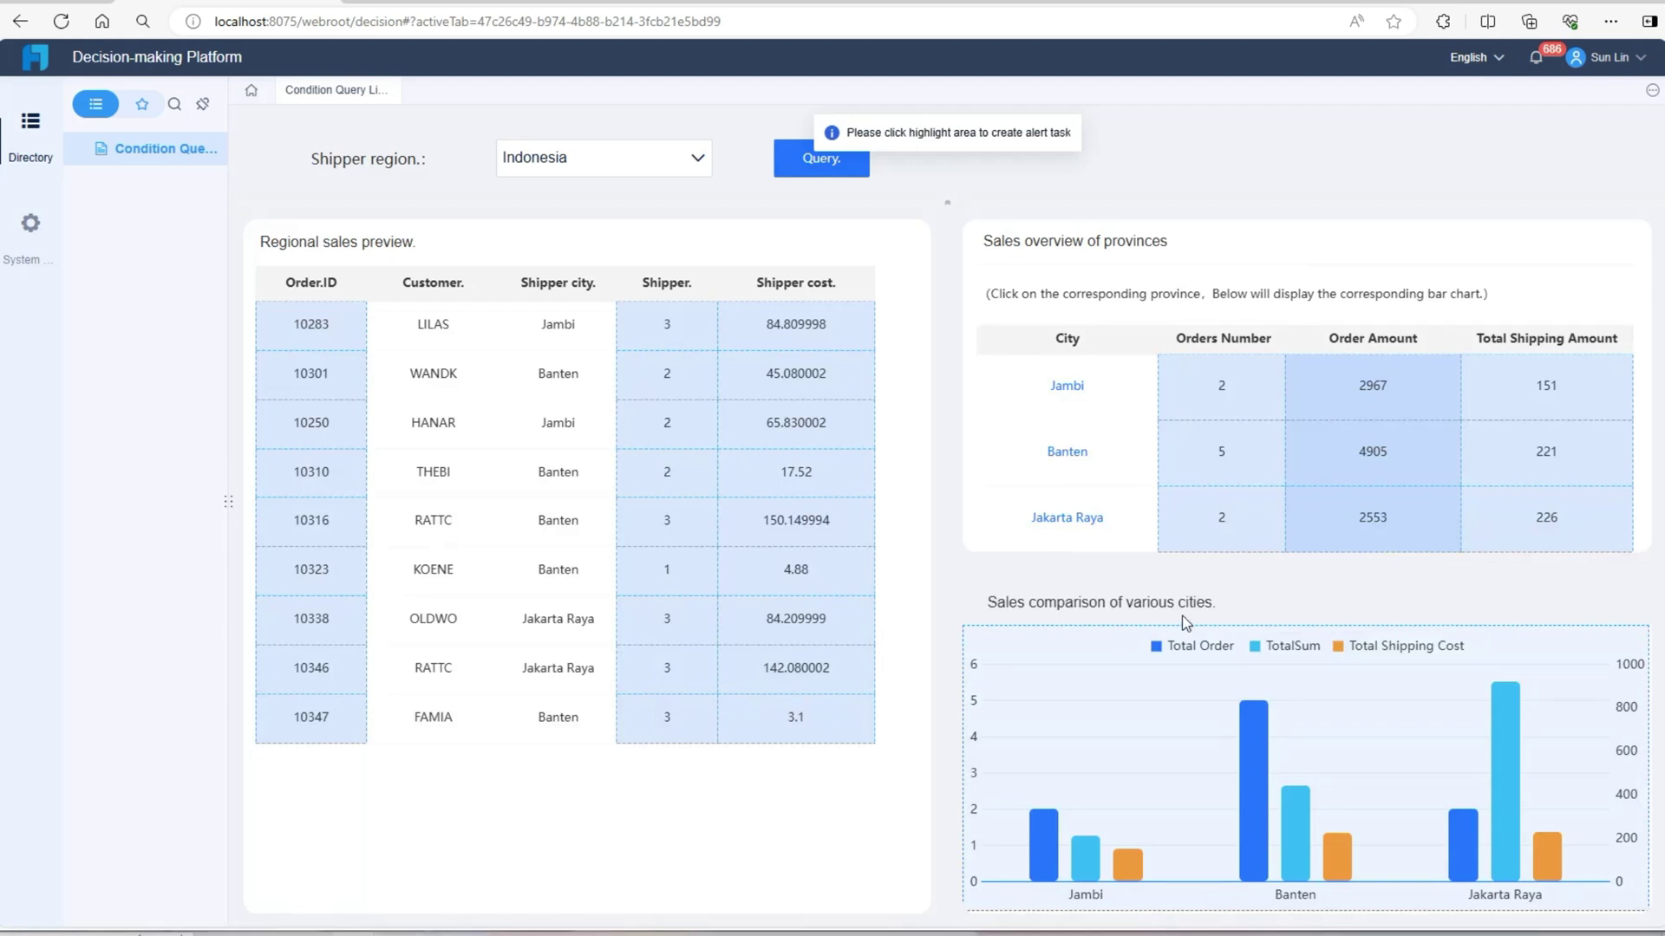
mouse_move(1033, 711)
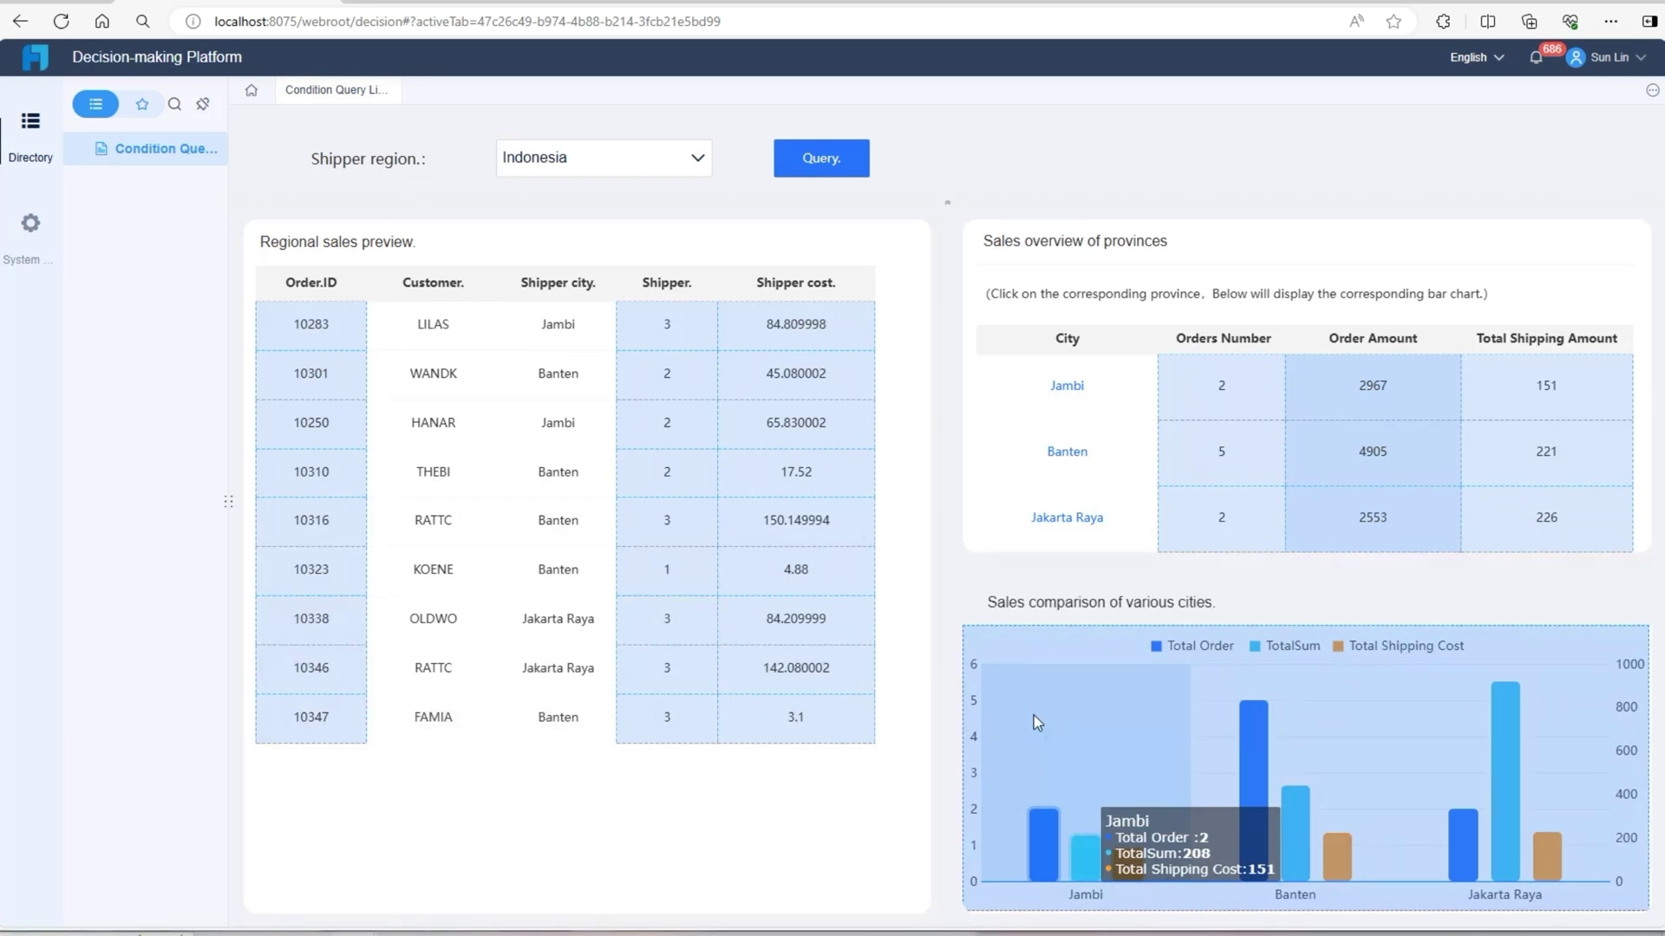
click(1034, 715)
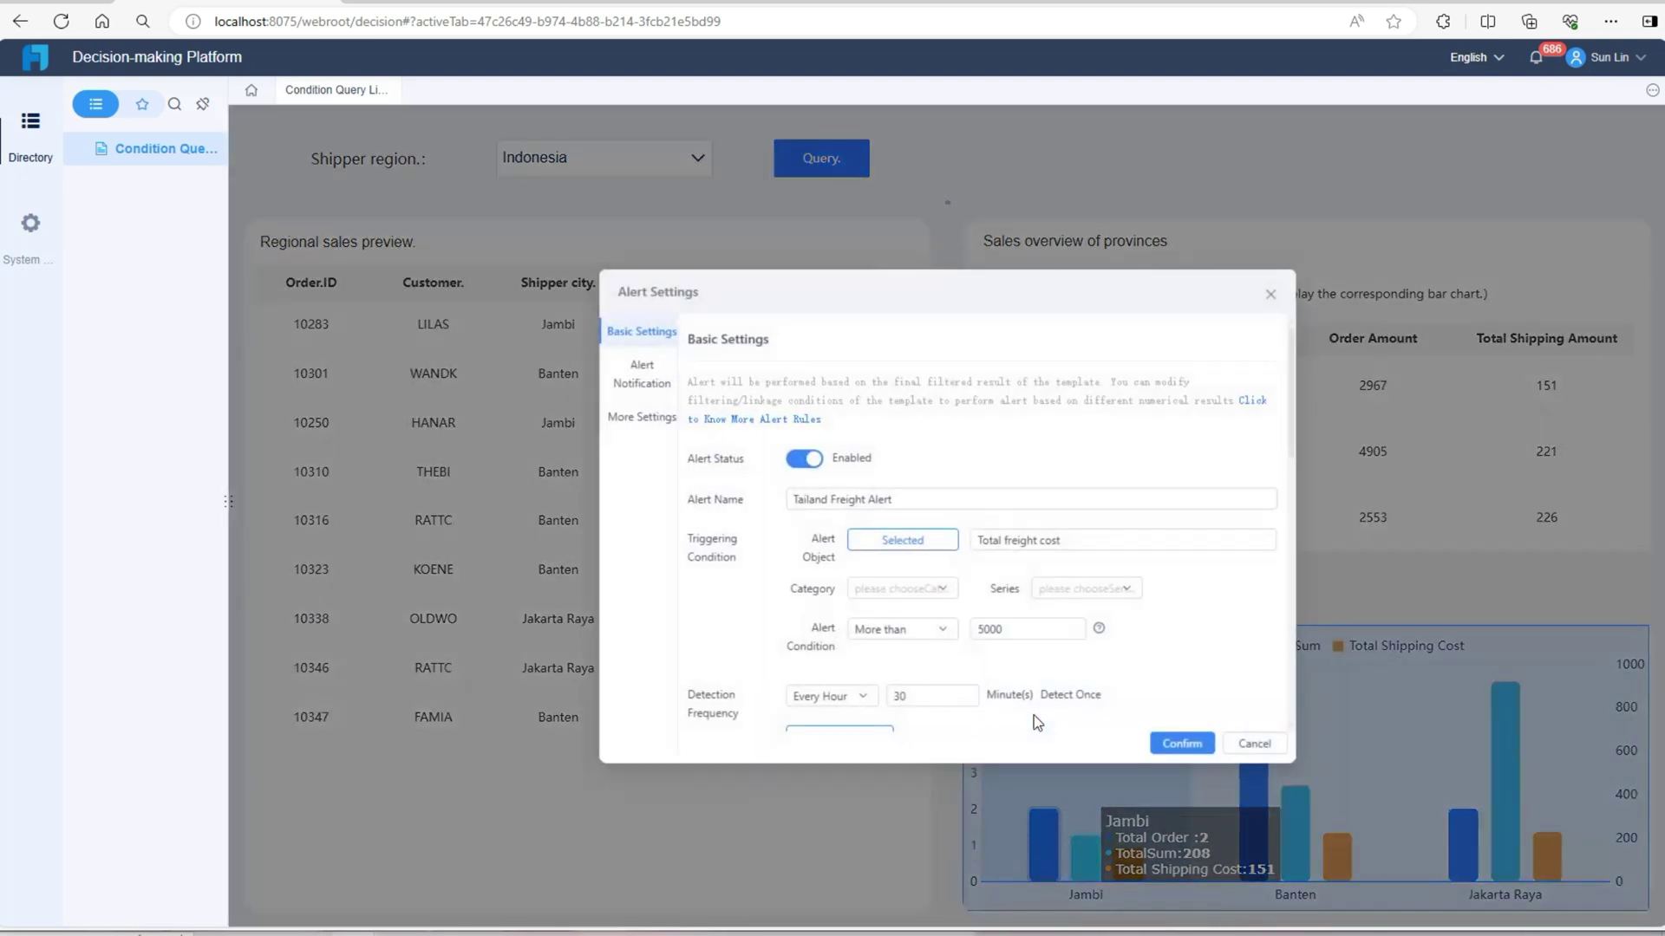
- Set the Tailand Freight Alert's triggering category to Jambi and its series to TotalSum
click(925, 591)
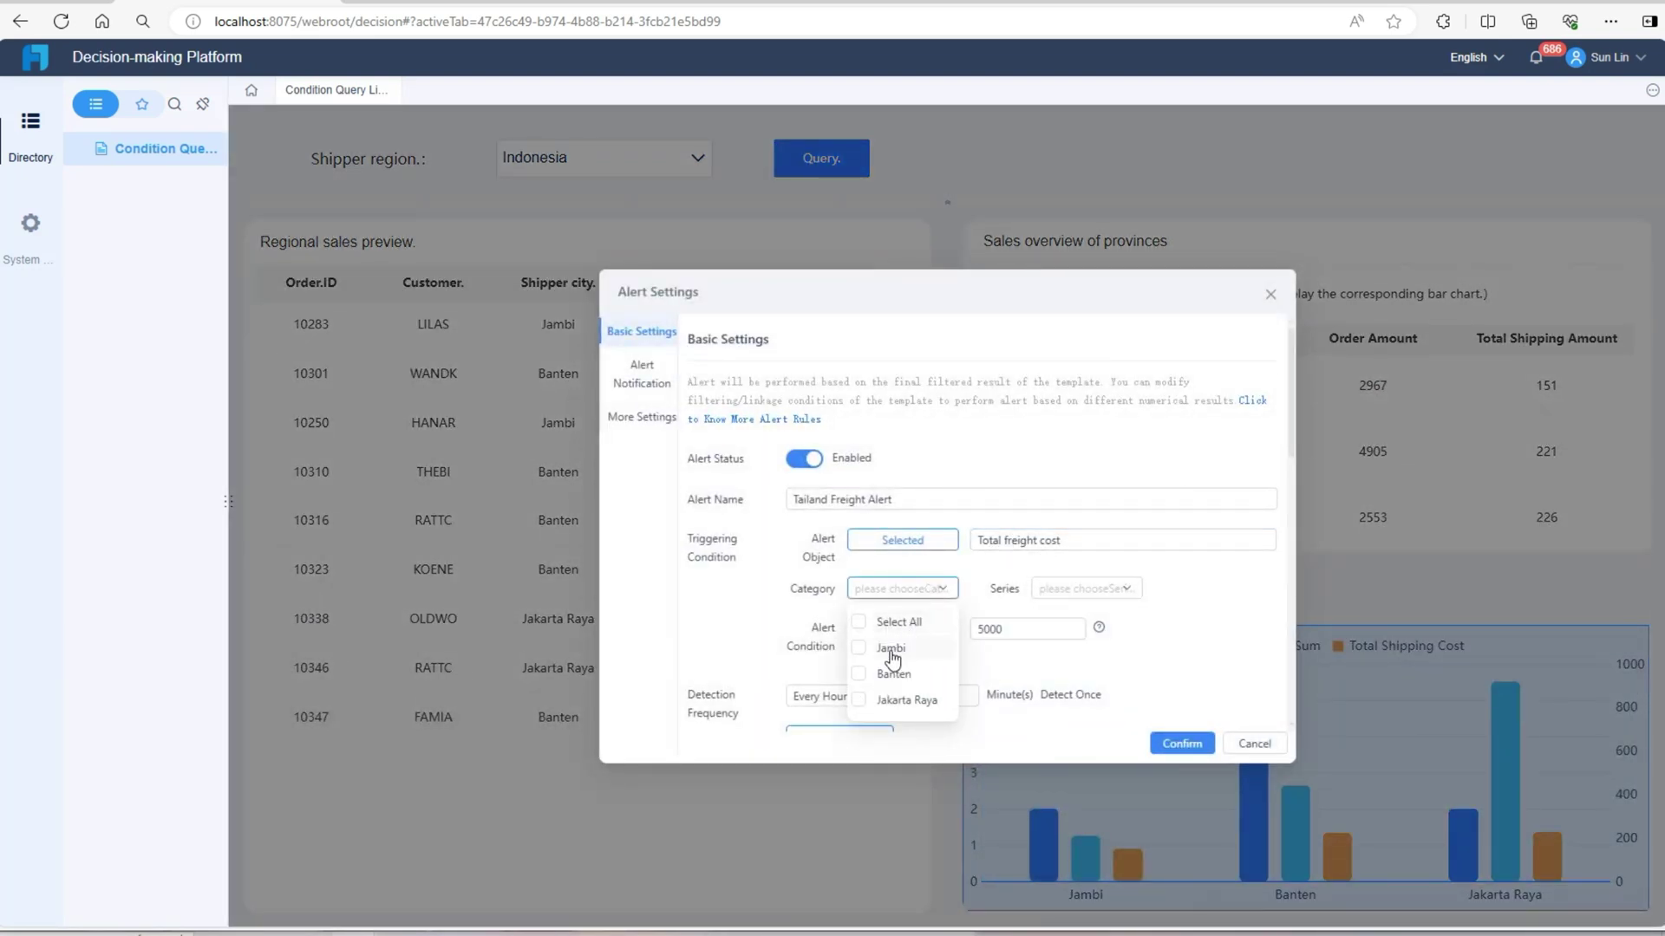
click(857, 650)
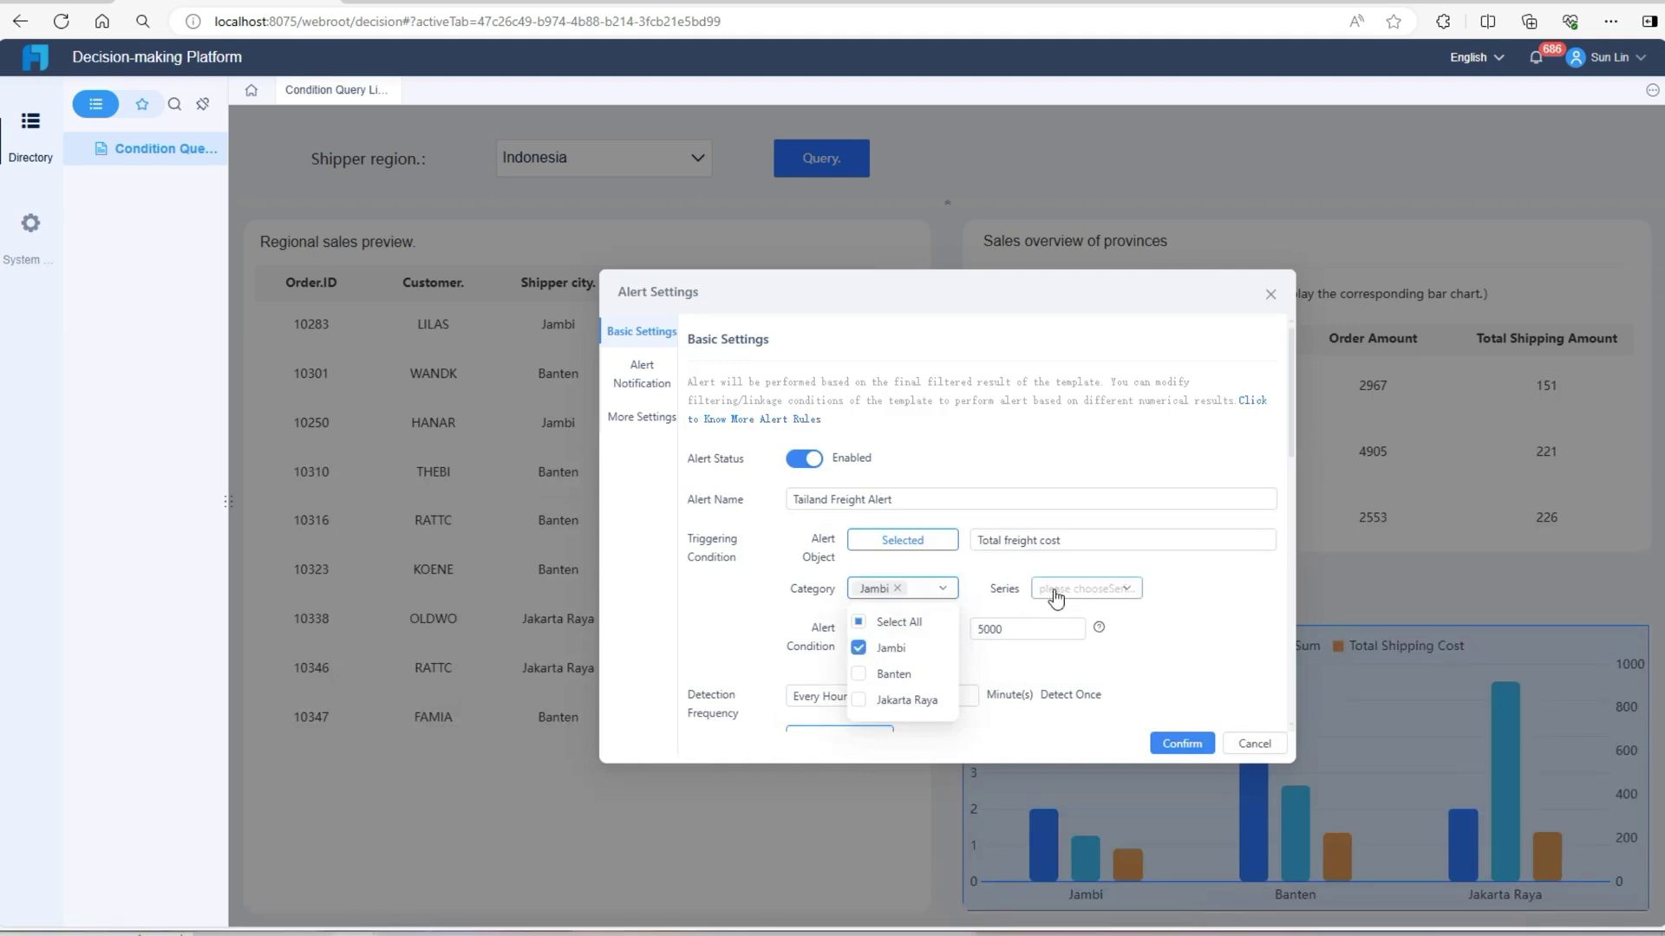
click(1051, 591)
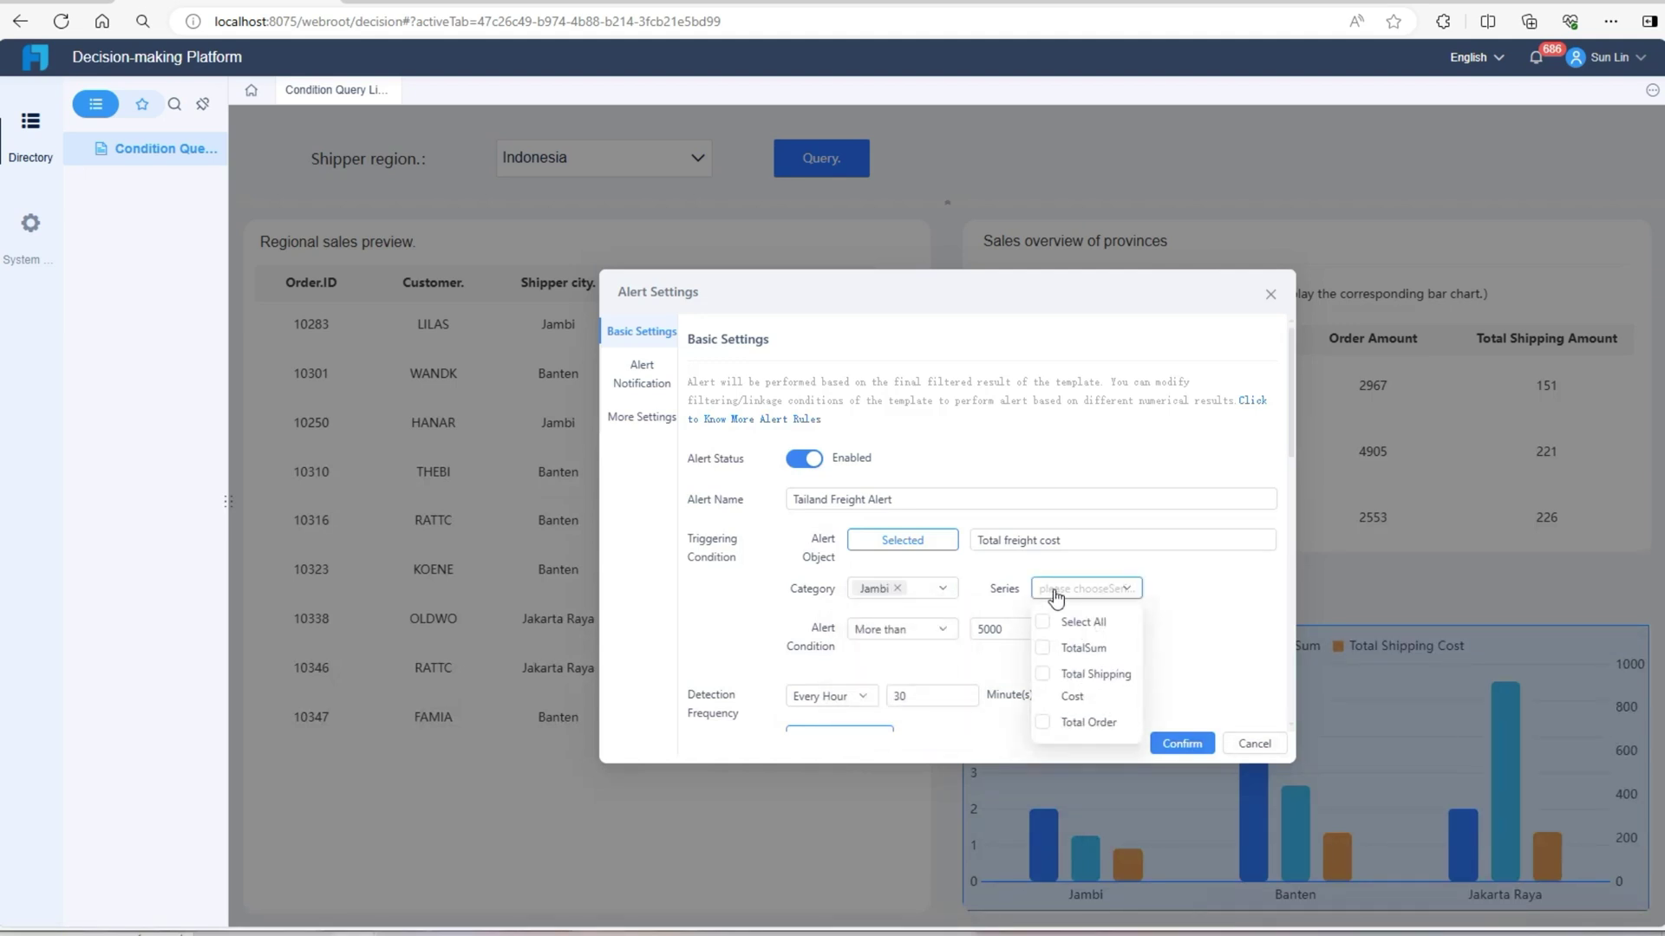
click(1043, 652)
click(1037, 555)
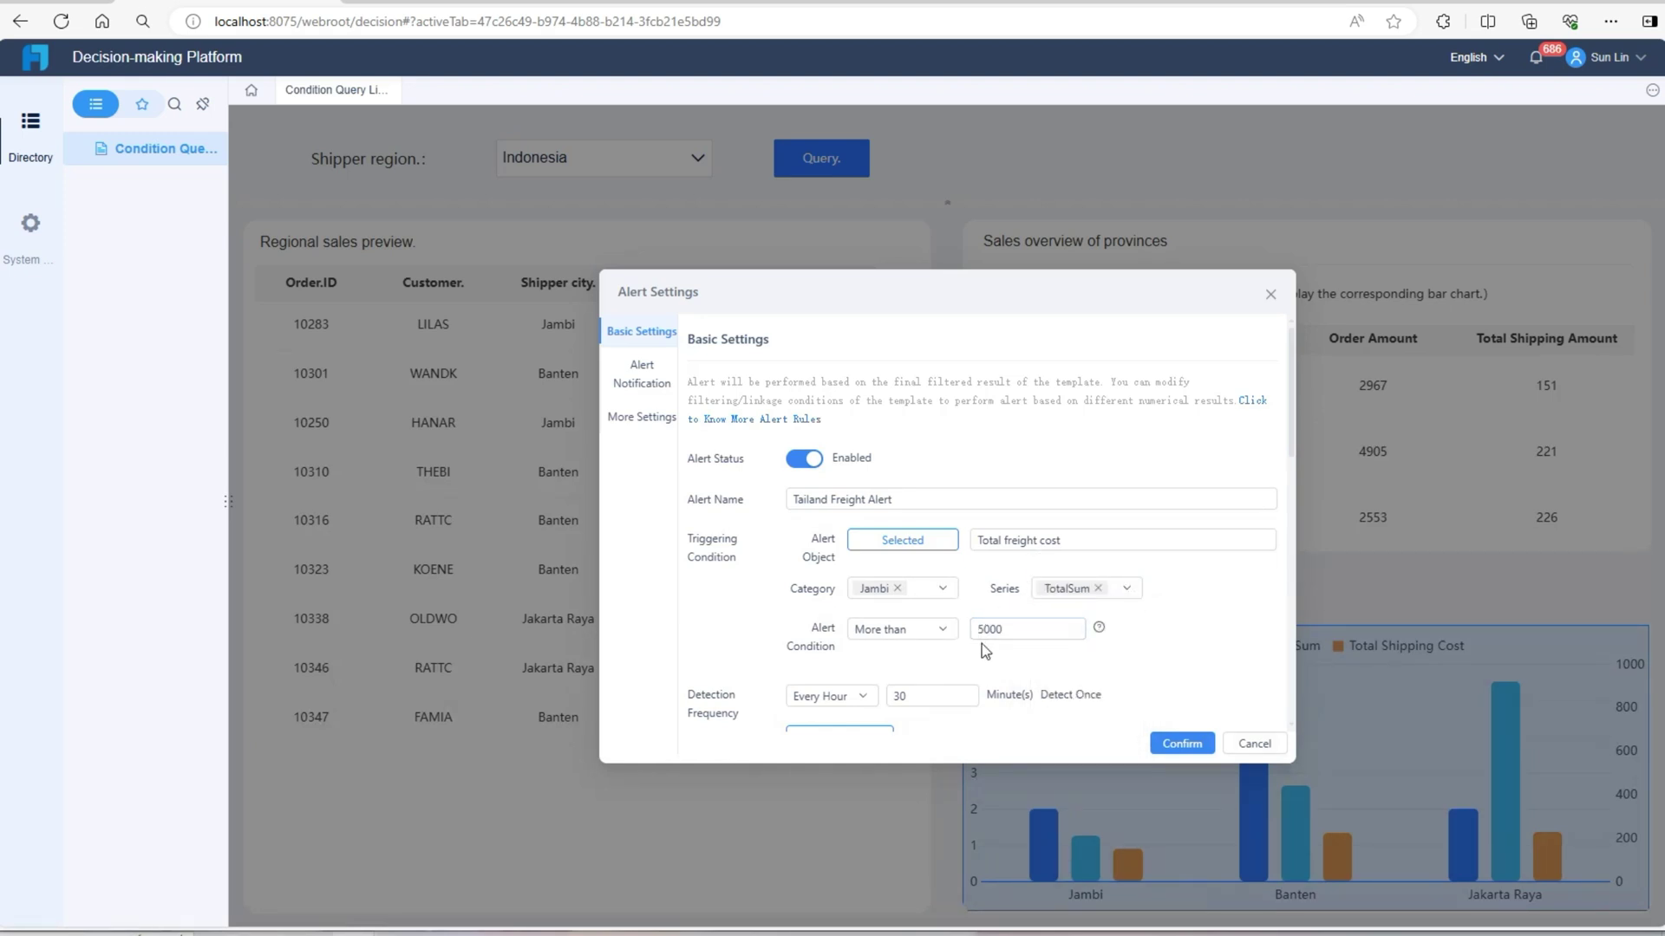
- Examine the detection frequency, receiver, notification method and text message in the Tailand Freight Alert settings
scroll(982, 643, down, 2)
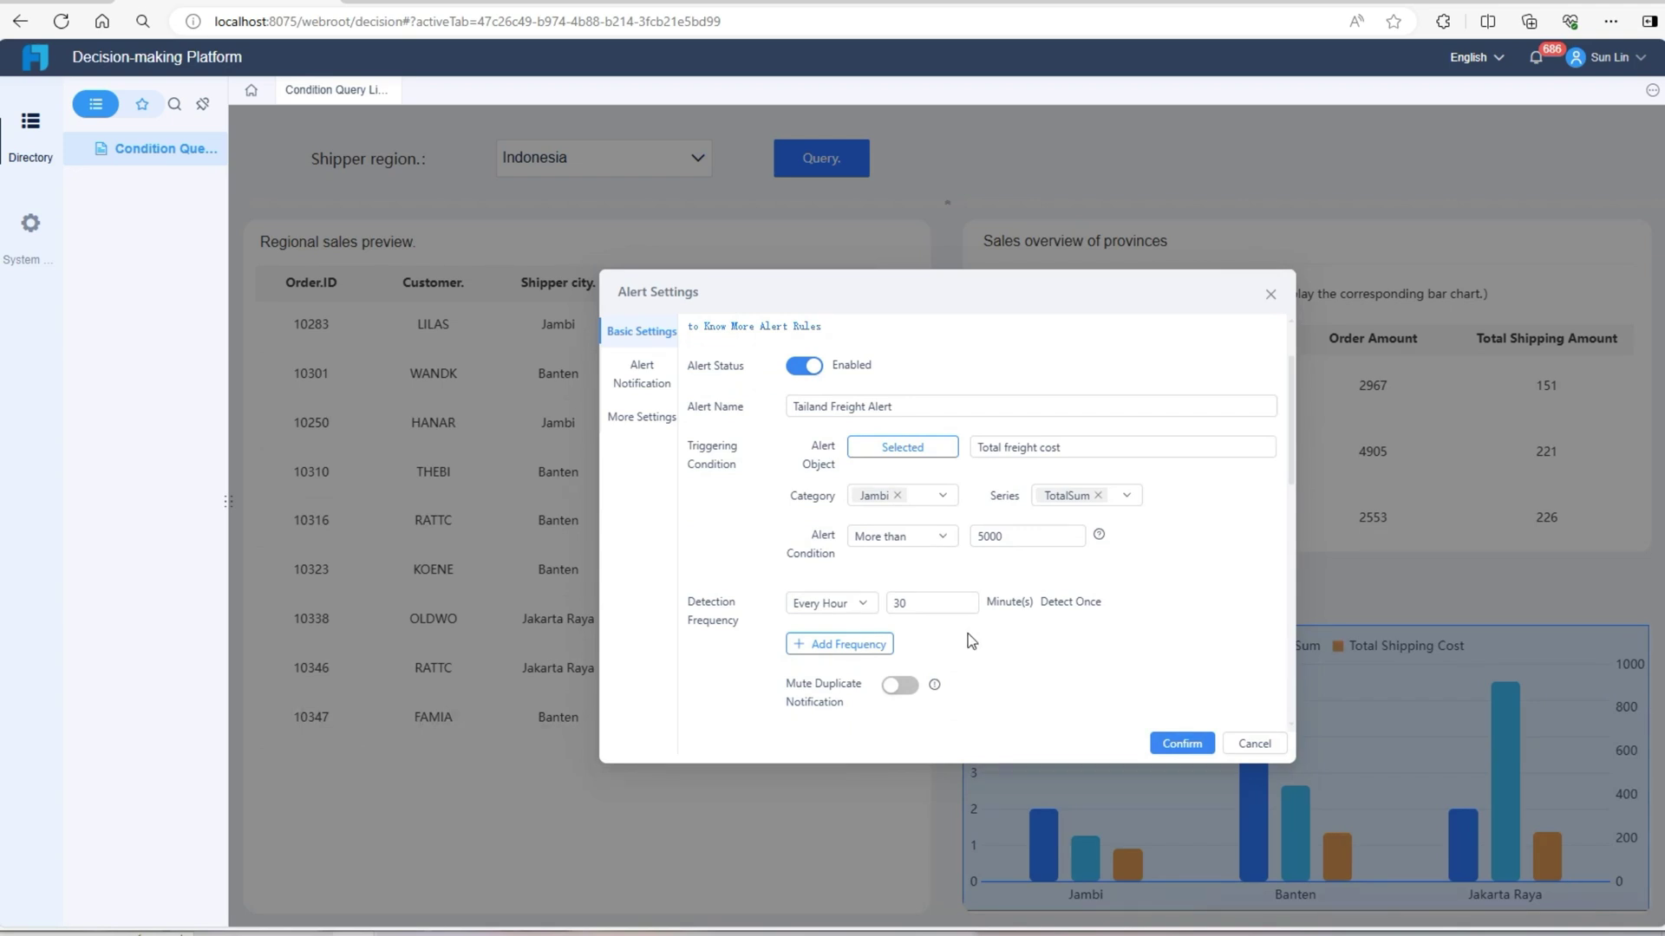
scroll(969, 638, down, 4)
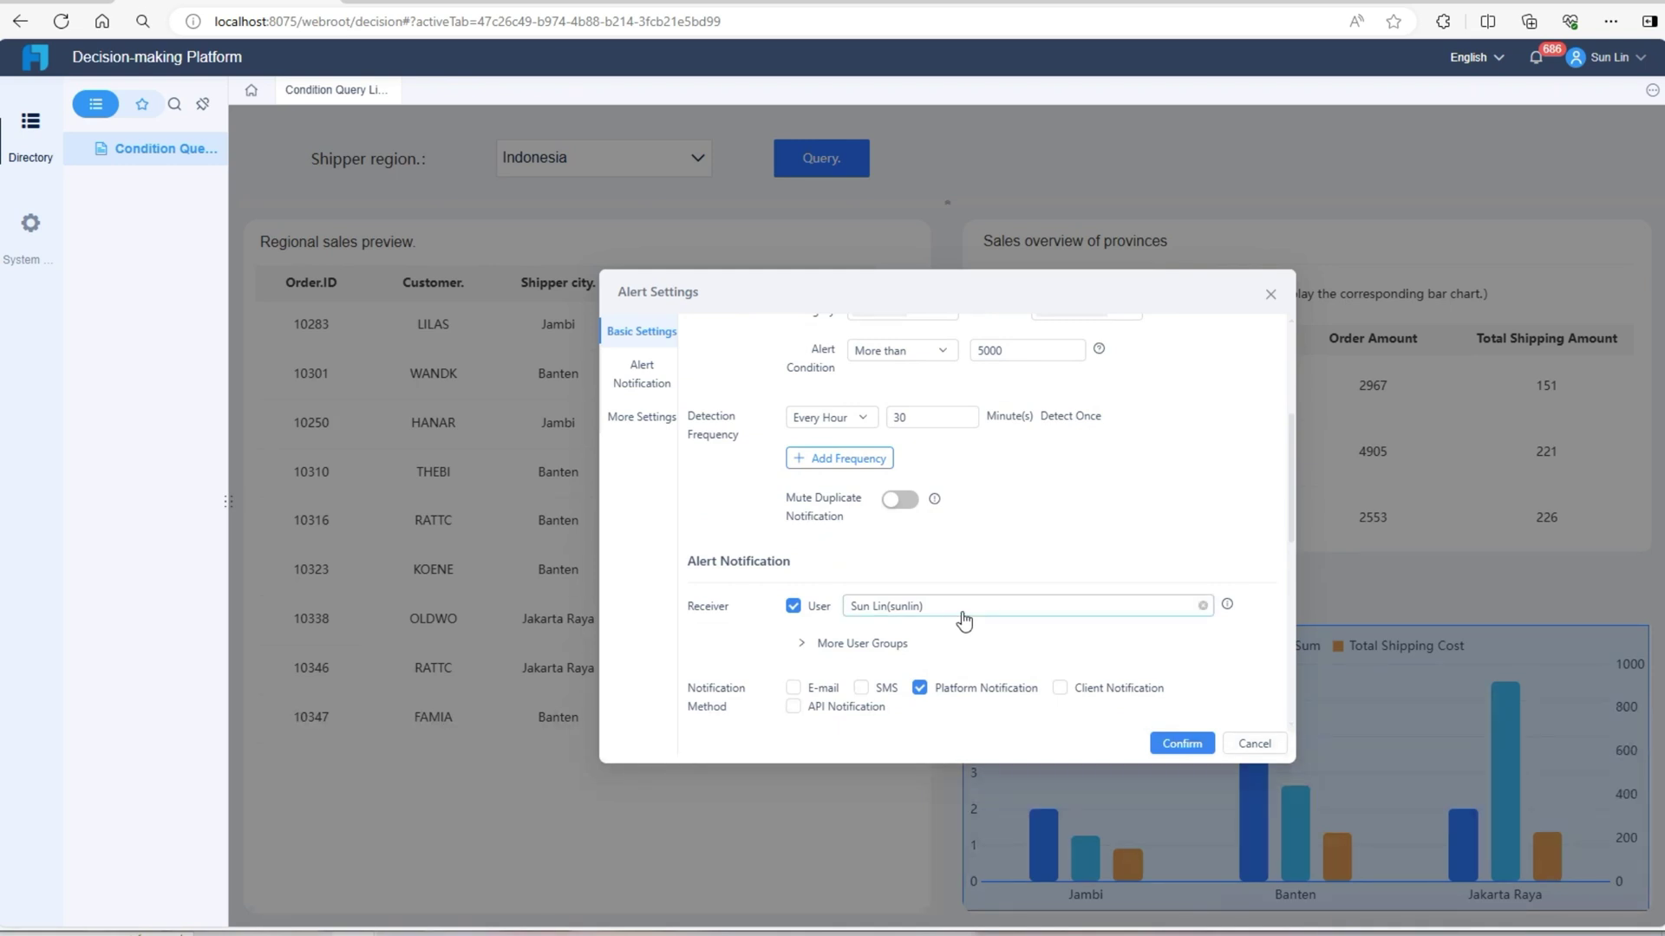
scroll(963, 620, down, 2)
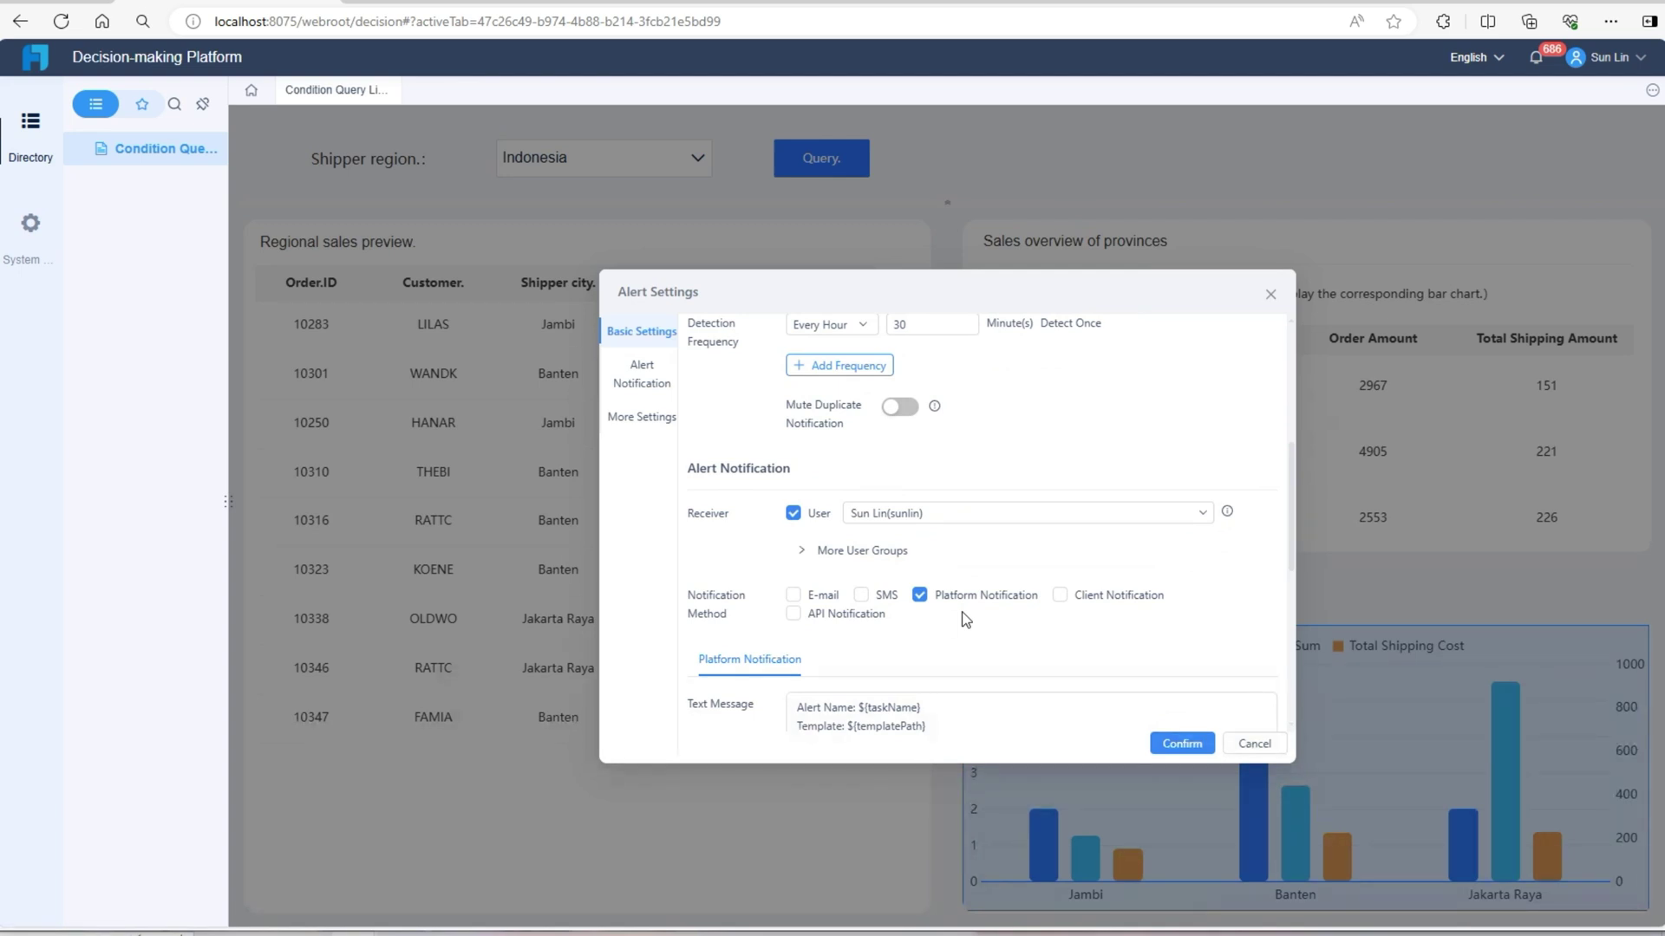
scroll(965, 619, down, 4)
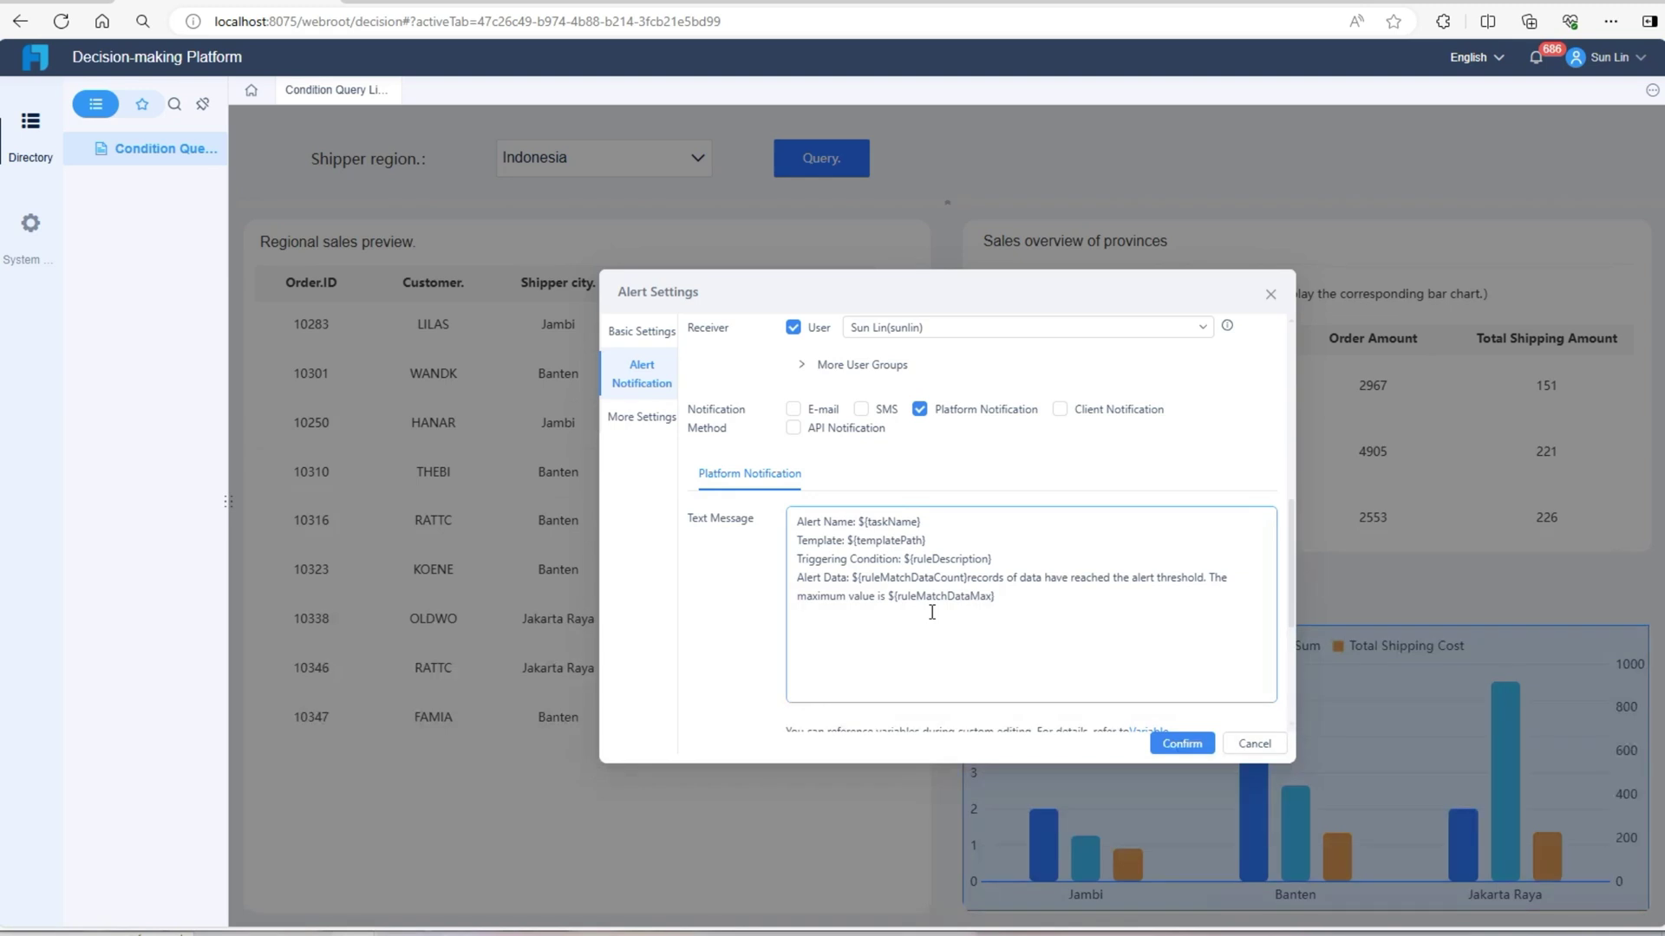
scroll(932, 612, down, 6)
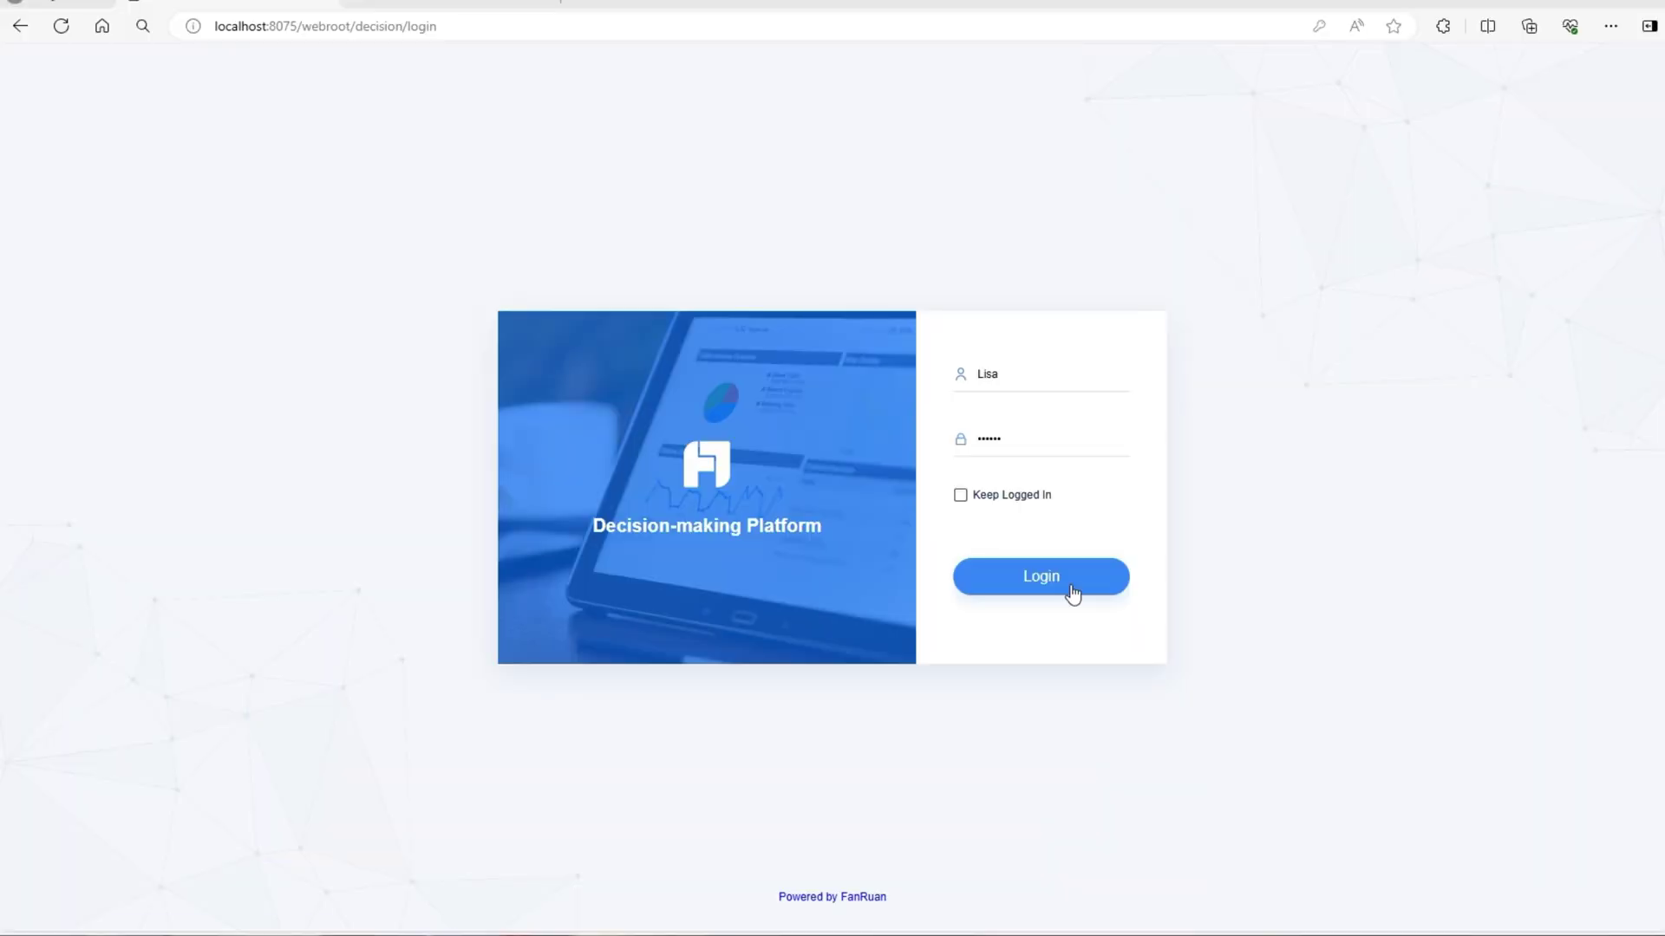
- Log in with the prefilled account and open the Condition Query report from the directory
click(1073, 587)
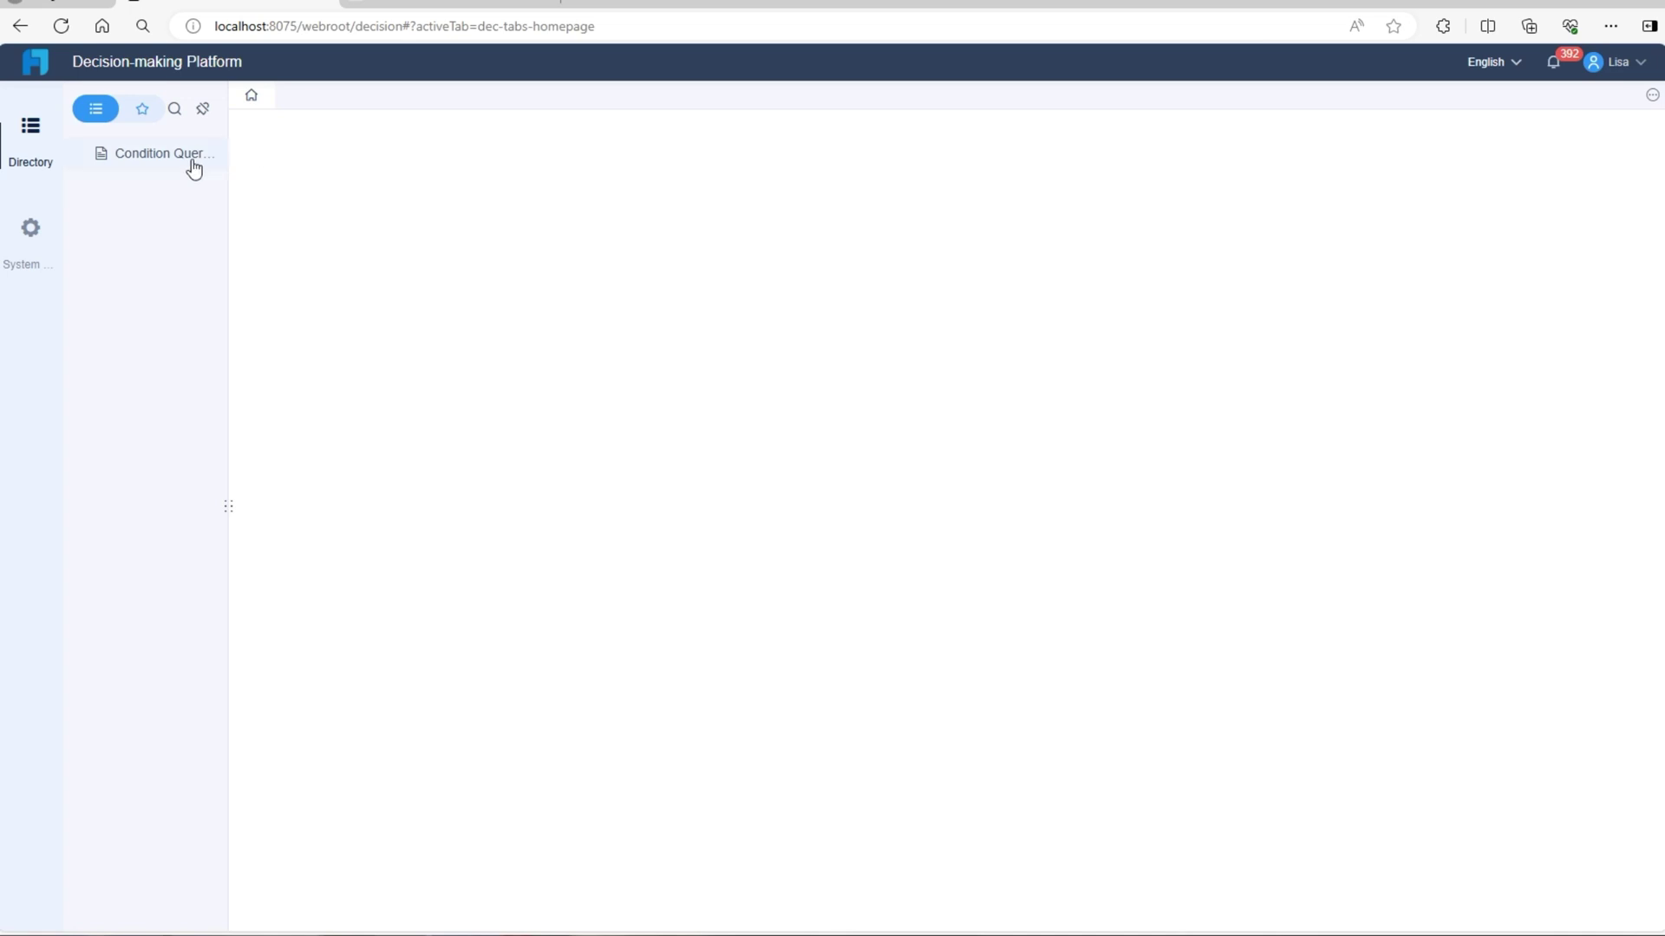
click(185, 165)
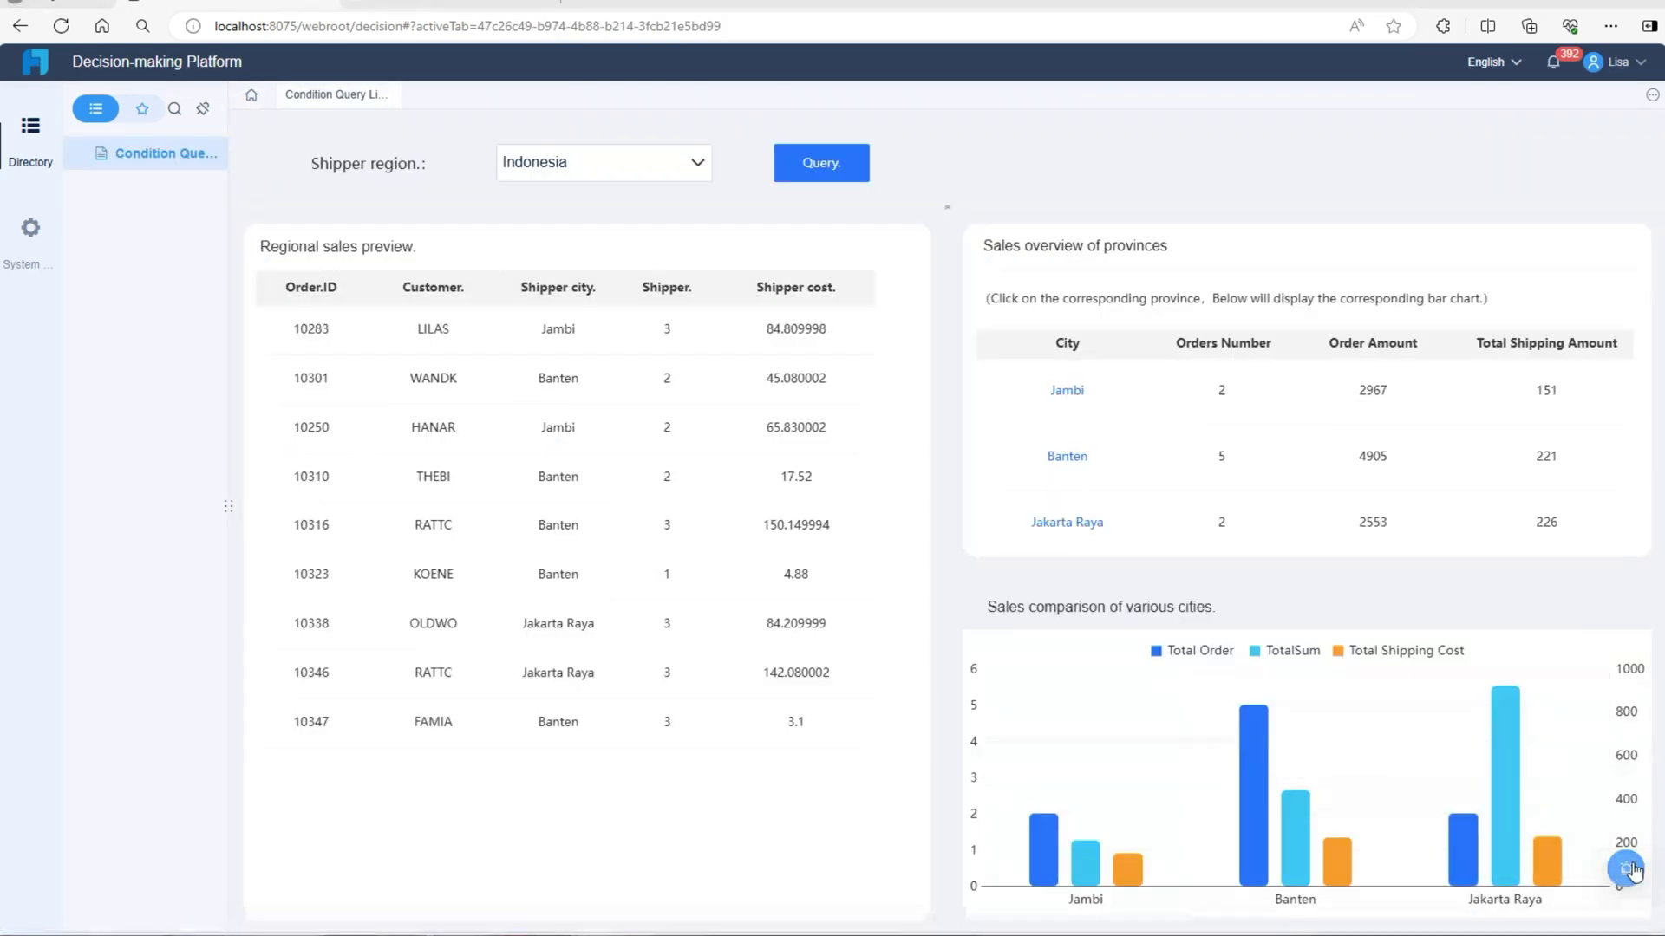
- Show the report's data alerts, unsubscribe from the Tailand Freight Alert and subscribe to it again
click(1628, 870)
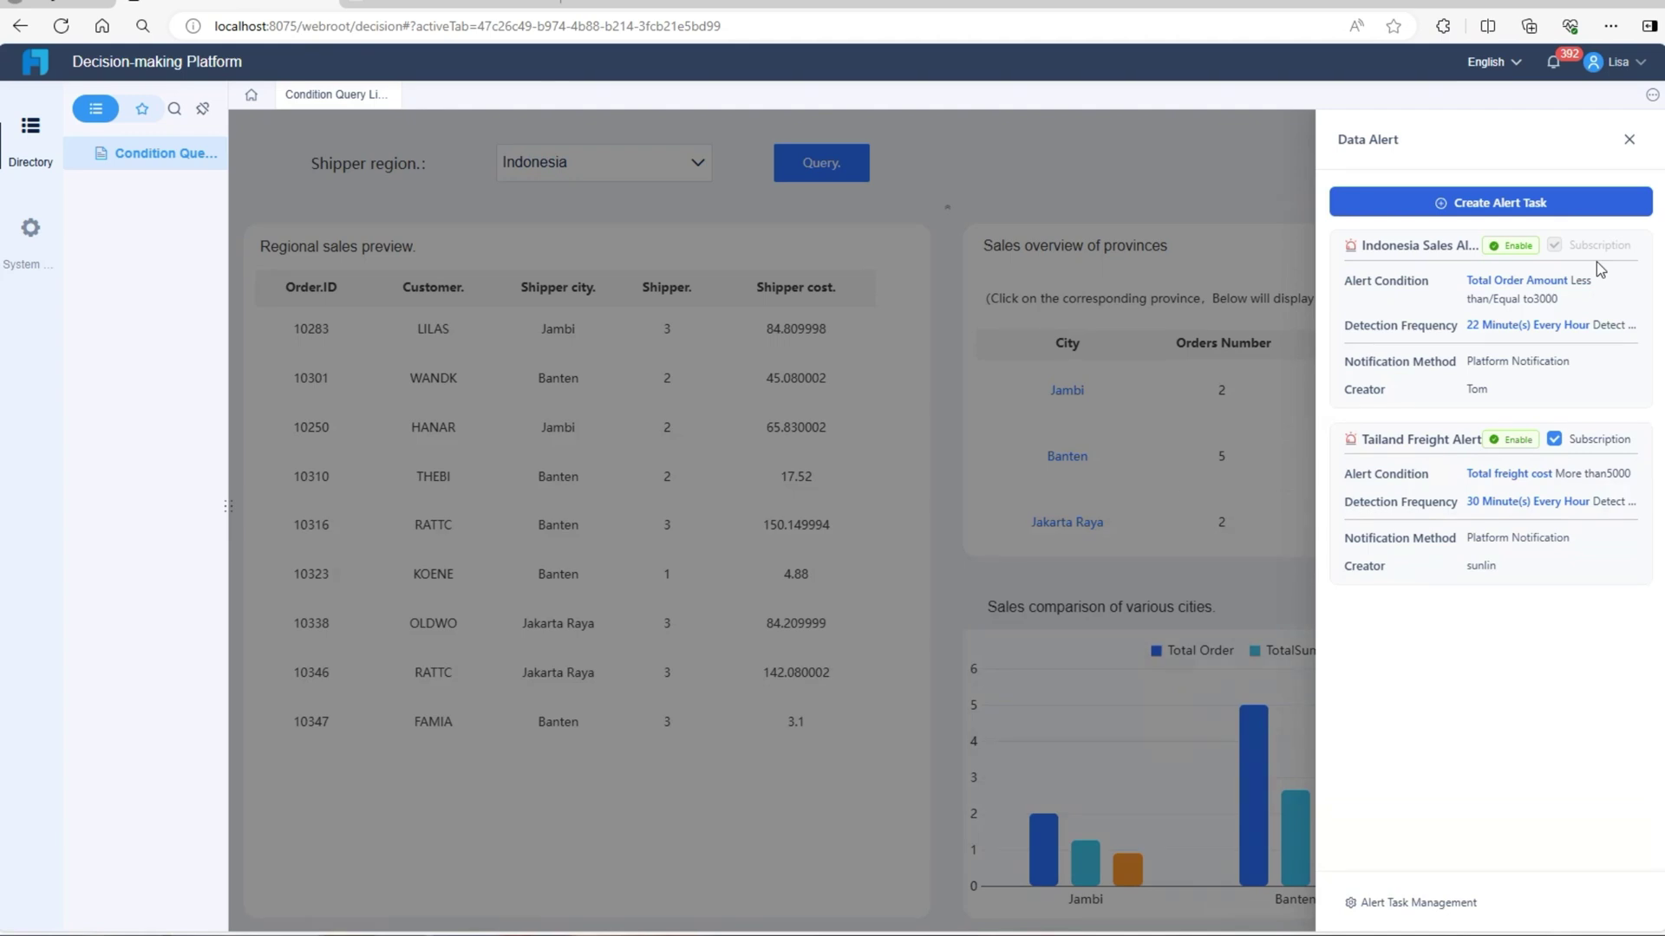
click(1558, 444)
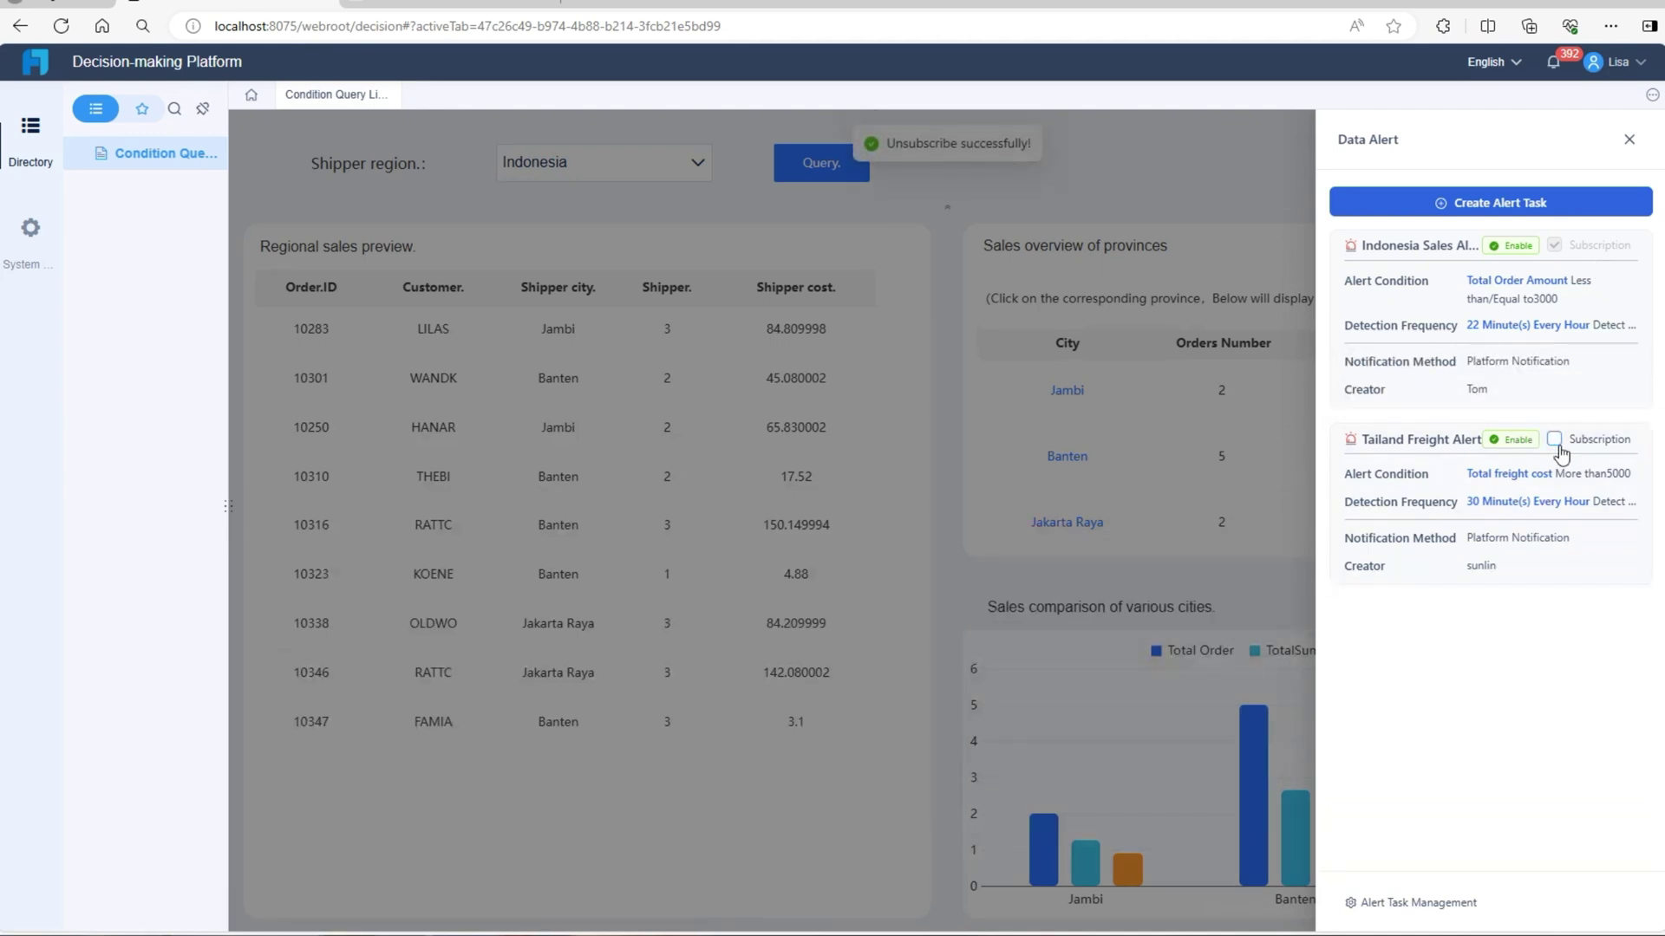
click(1558, 444)
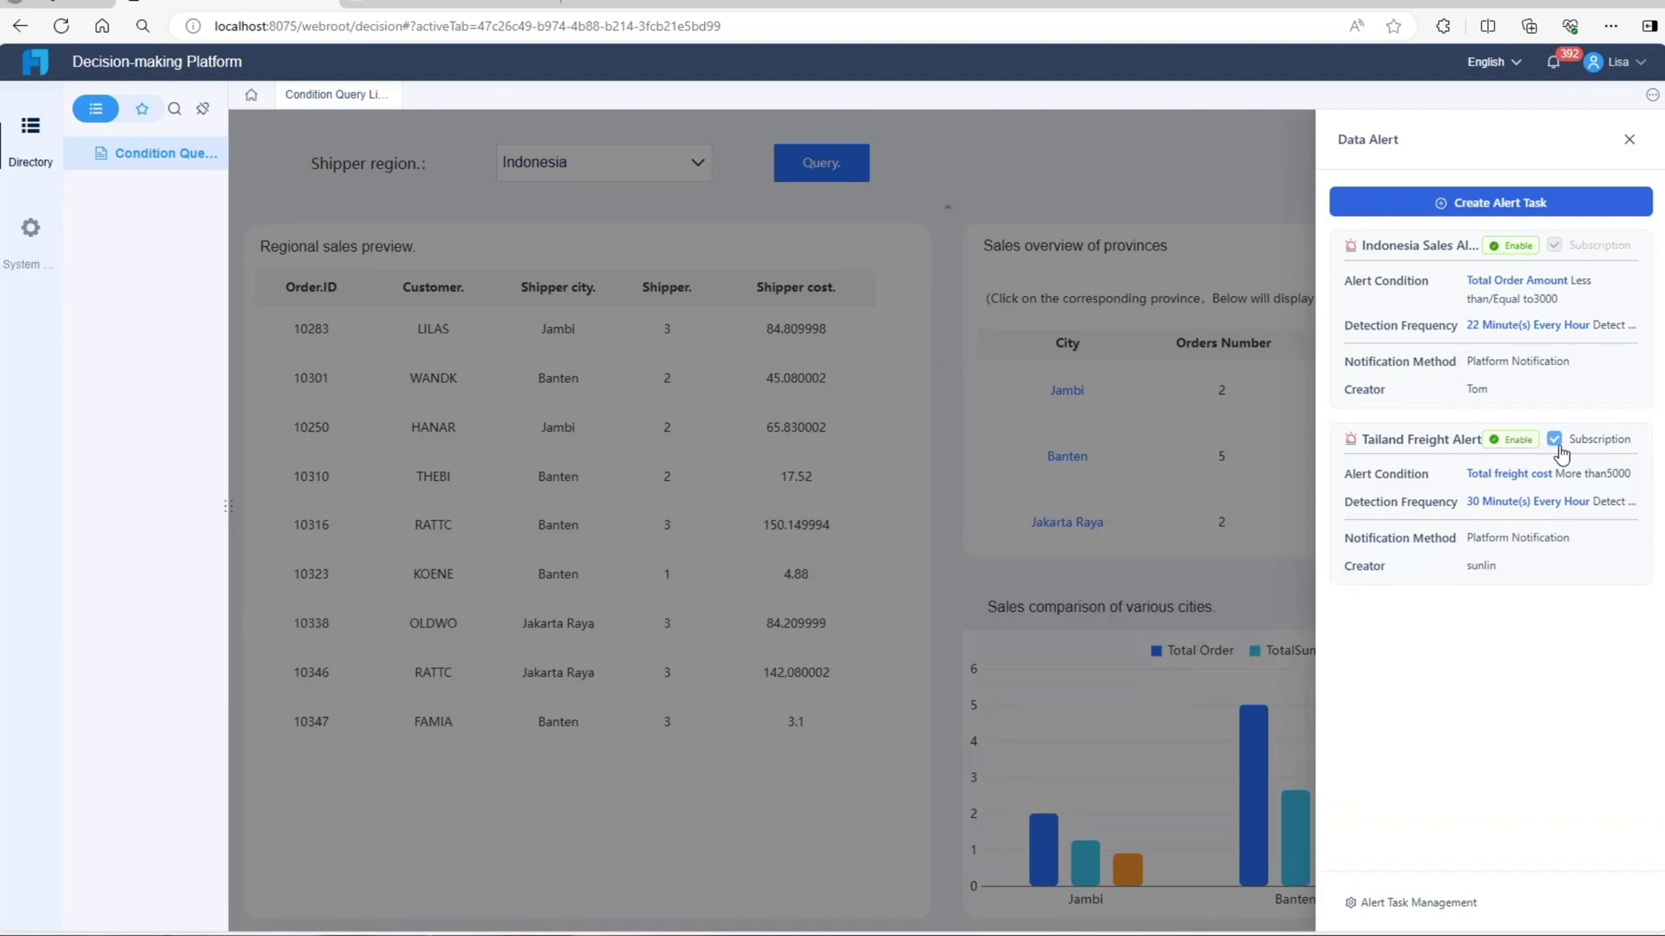
- View the Data Alert module under system management and return to the common settings
click(35, 257)
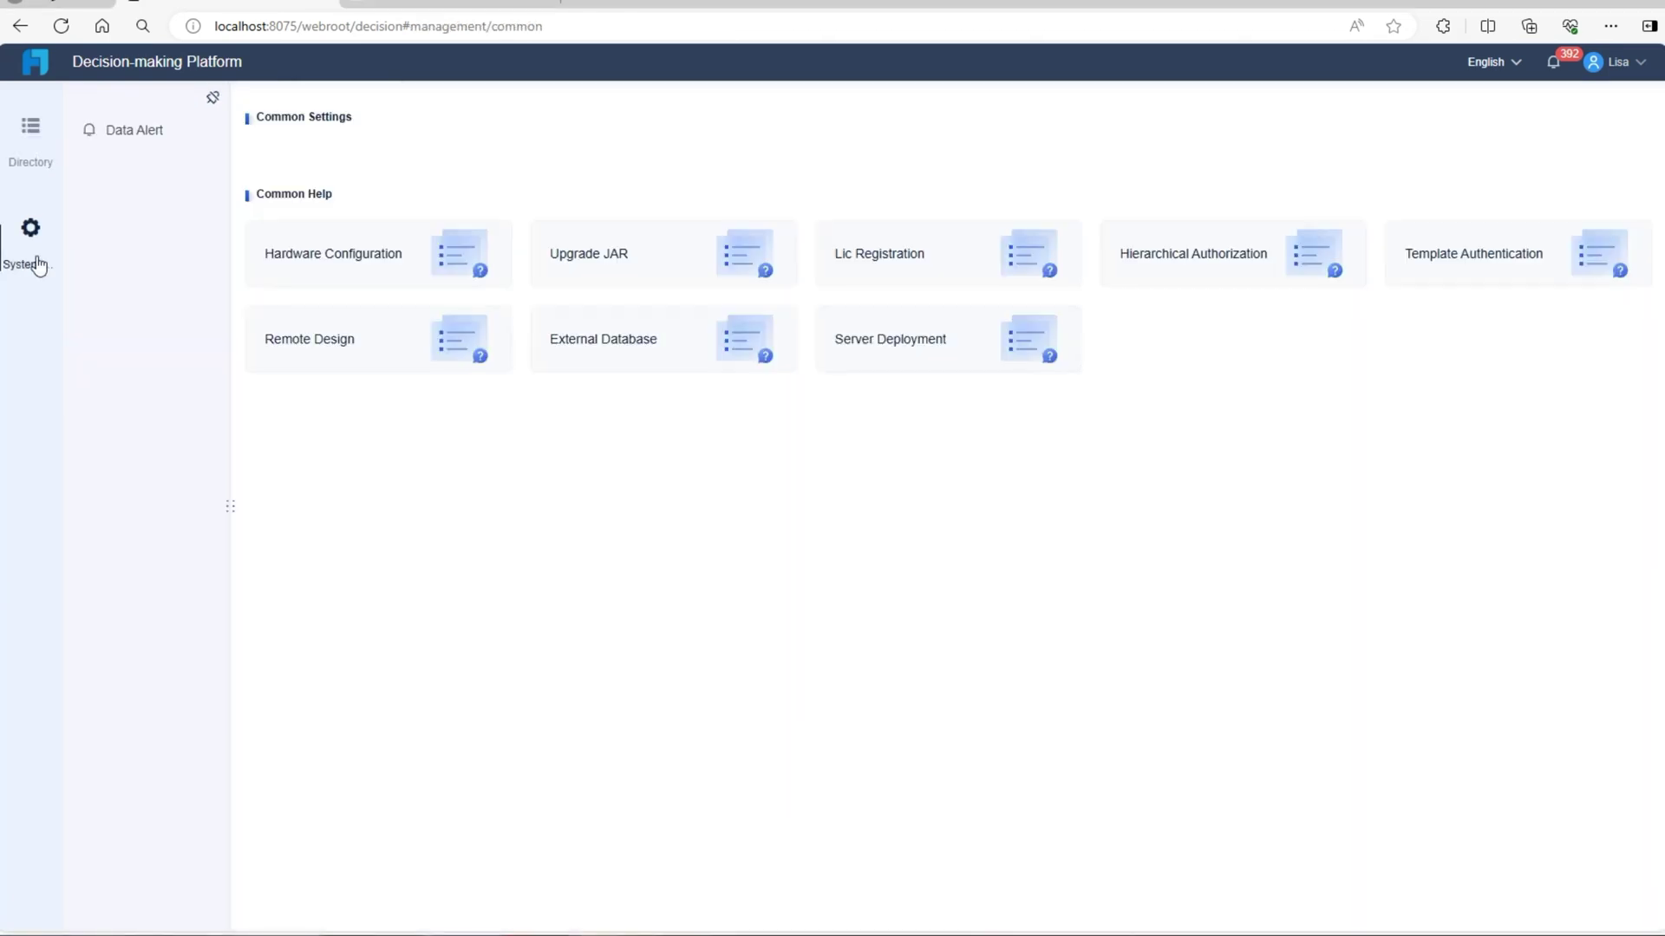
click(137, 141)
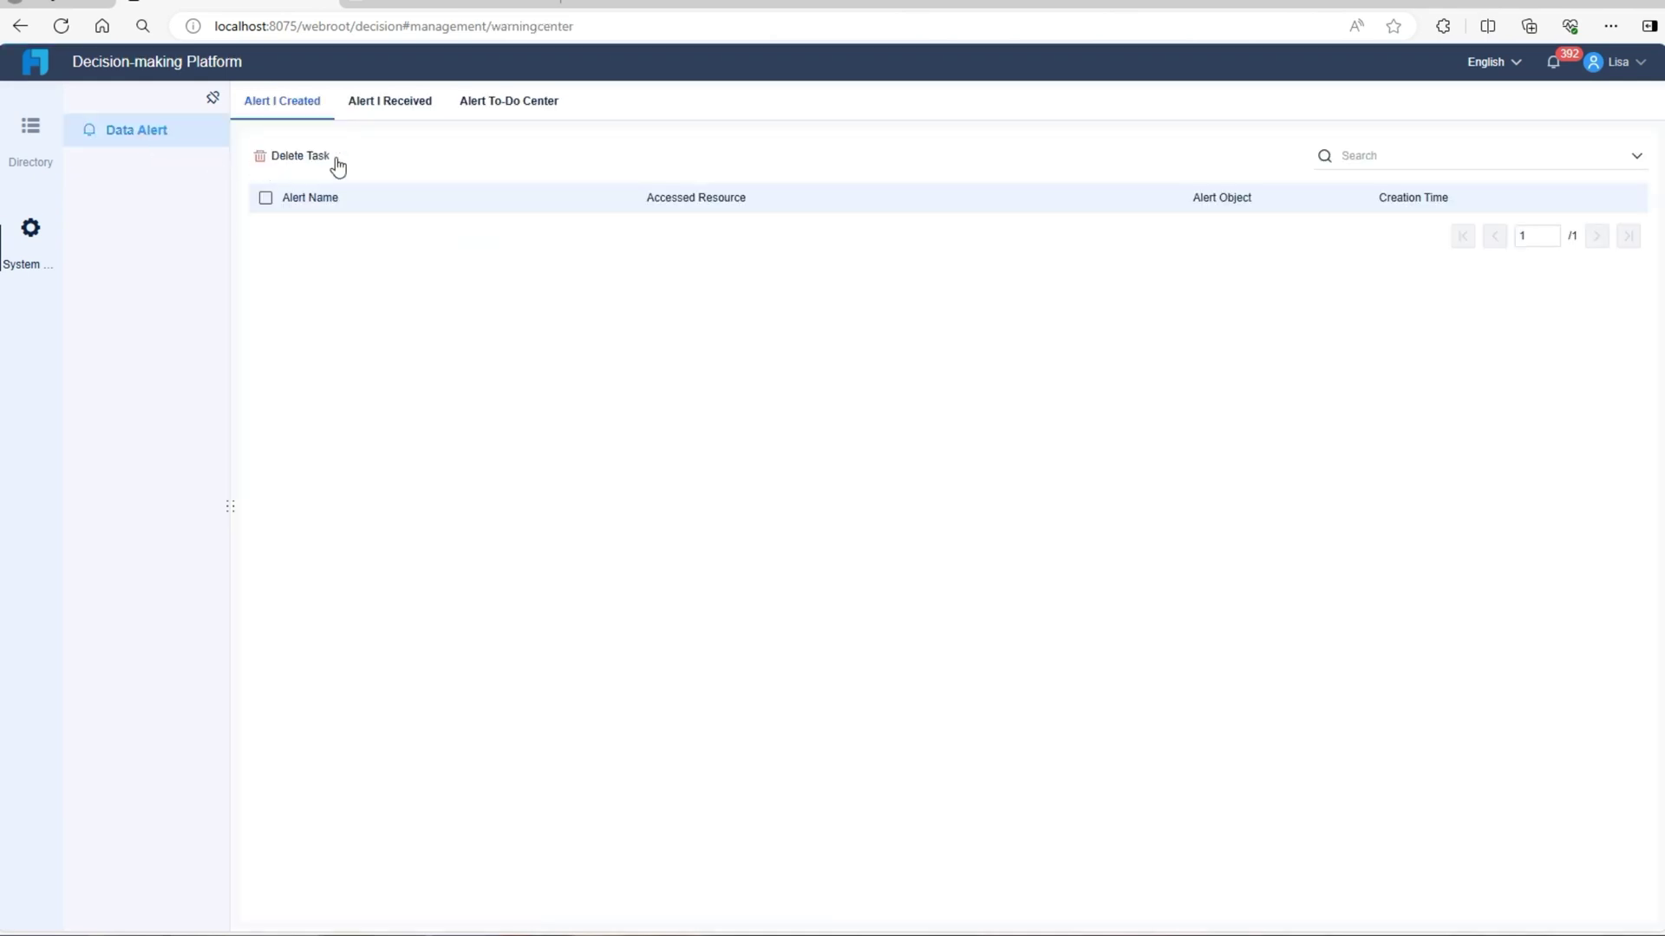
key(alt+Left)
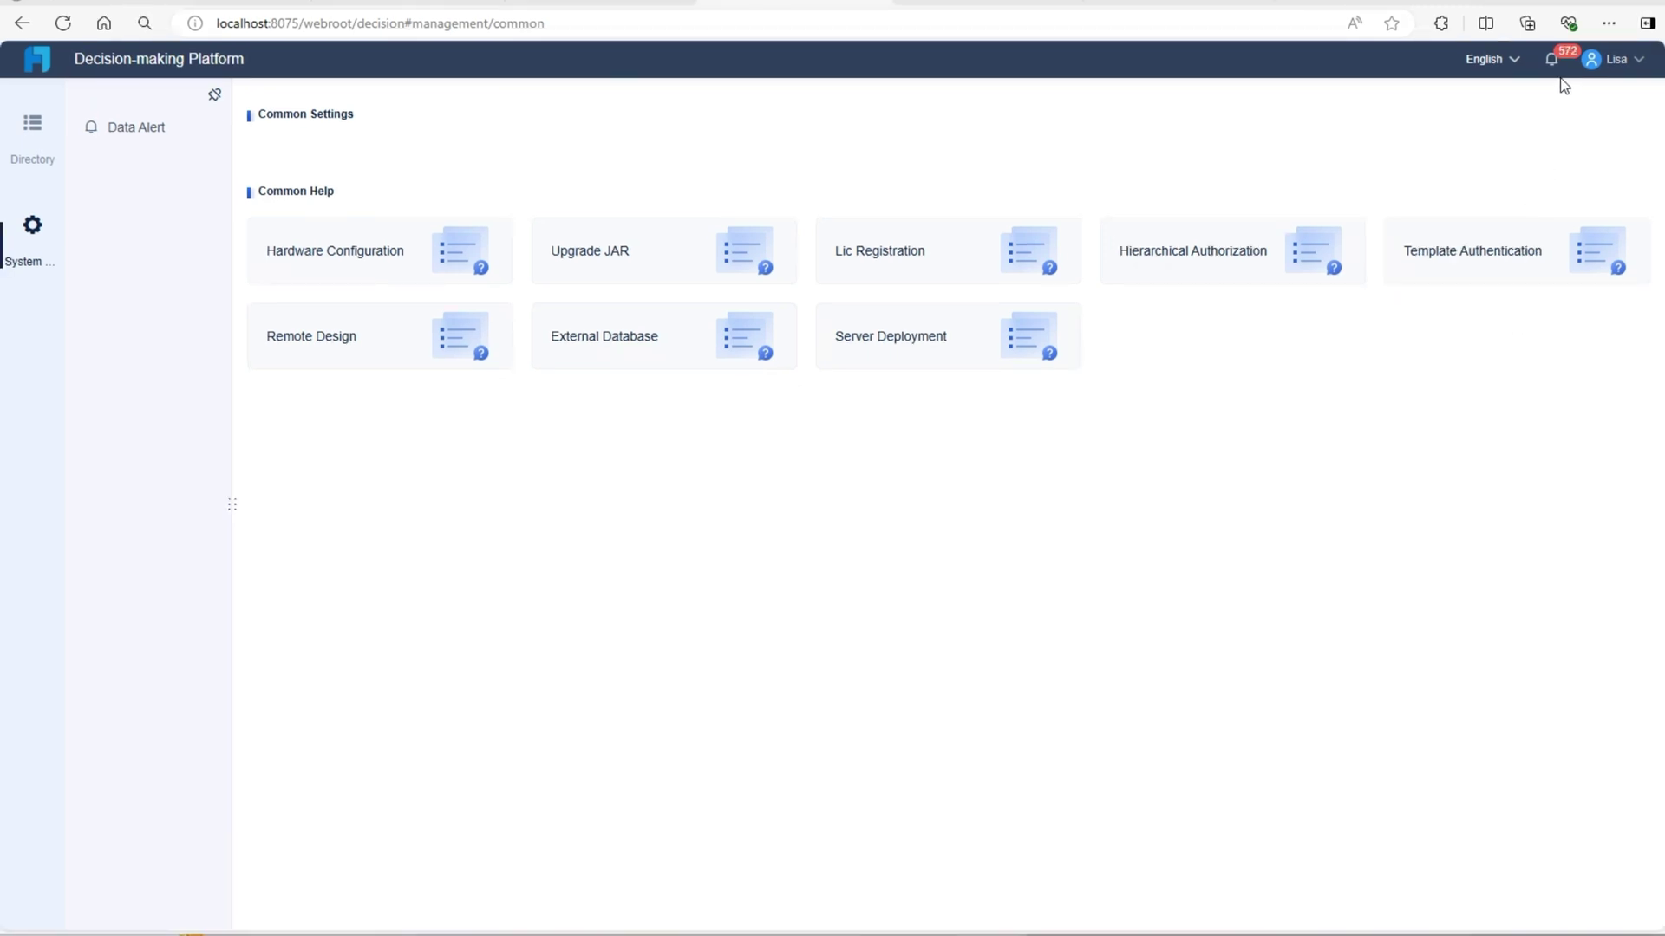
- Read the Indonesia Sales Alert messages in the account's notification list
mouse_move(1553, 65)
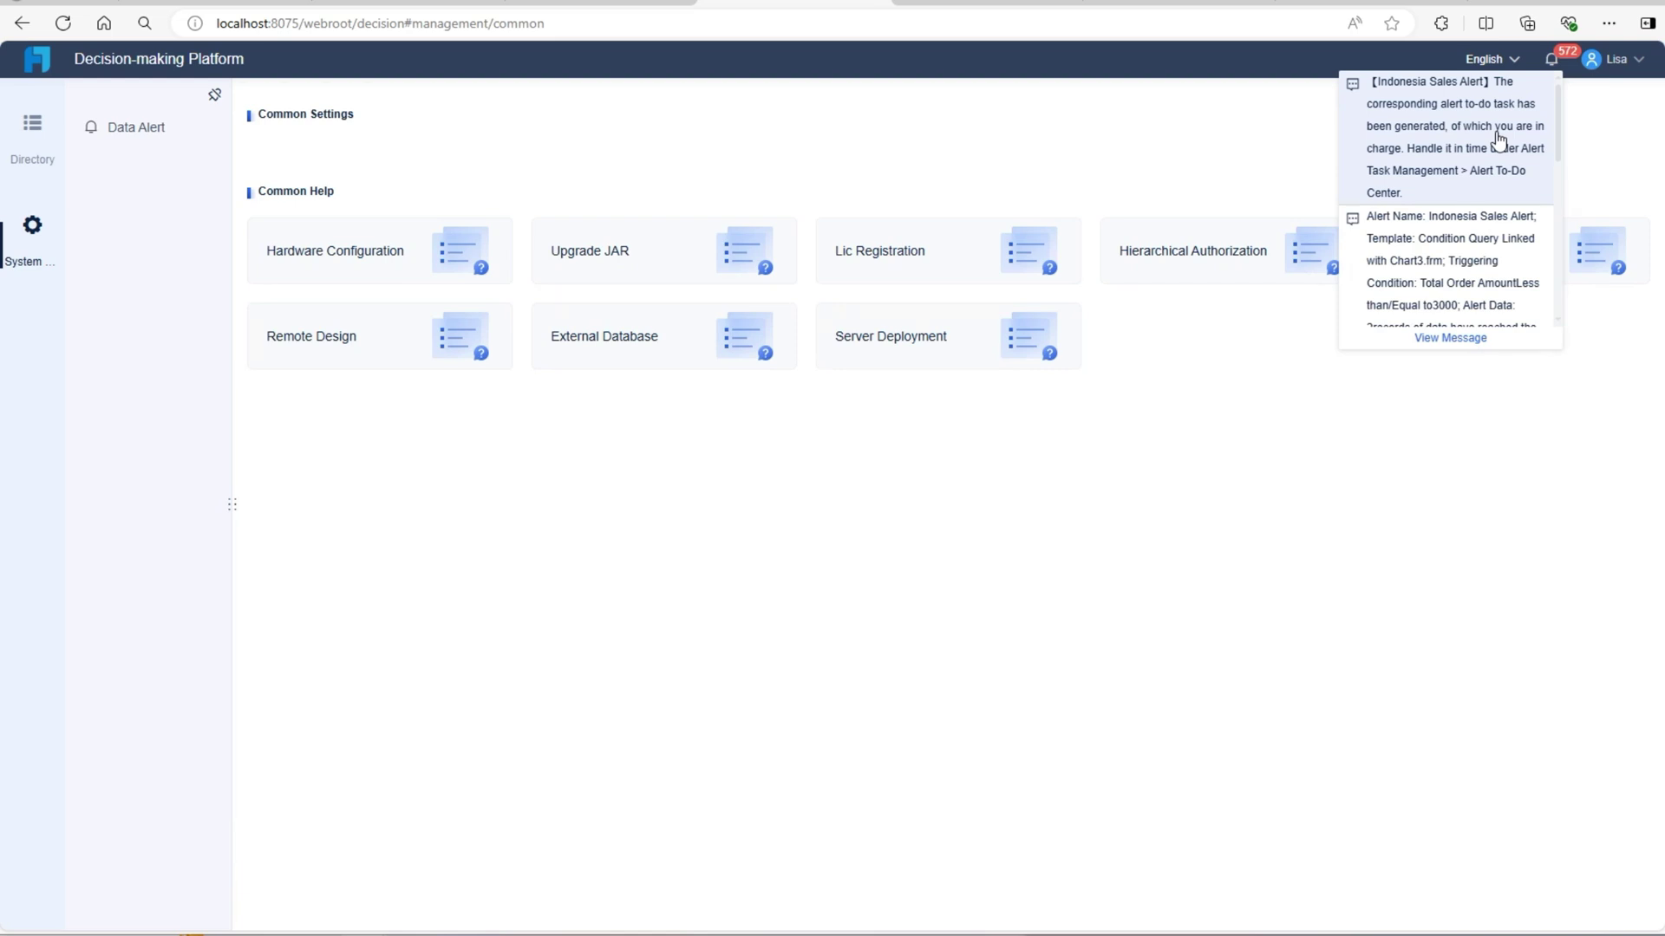
scroll(1486, 227, down, 1)
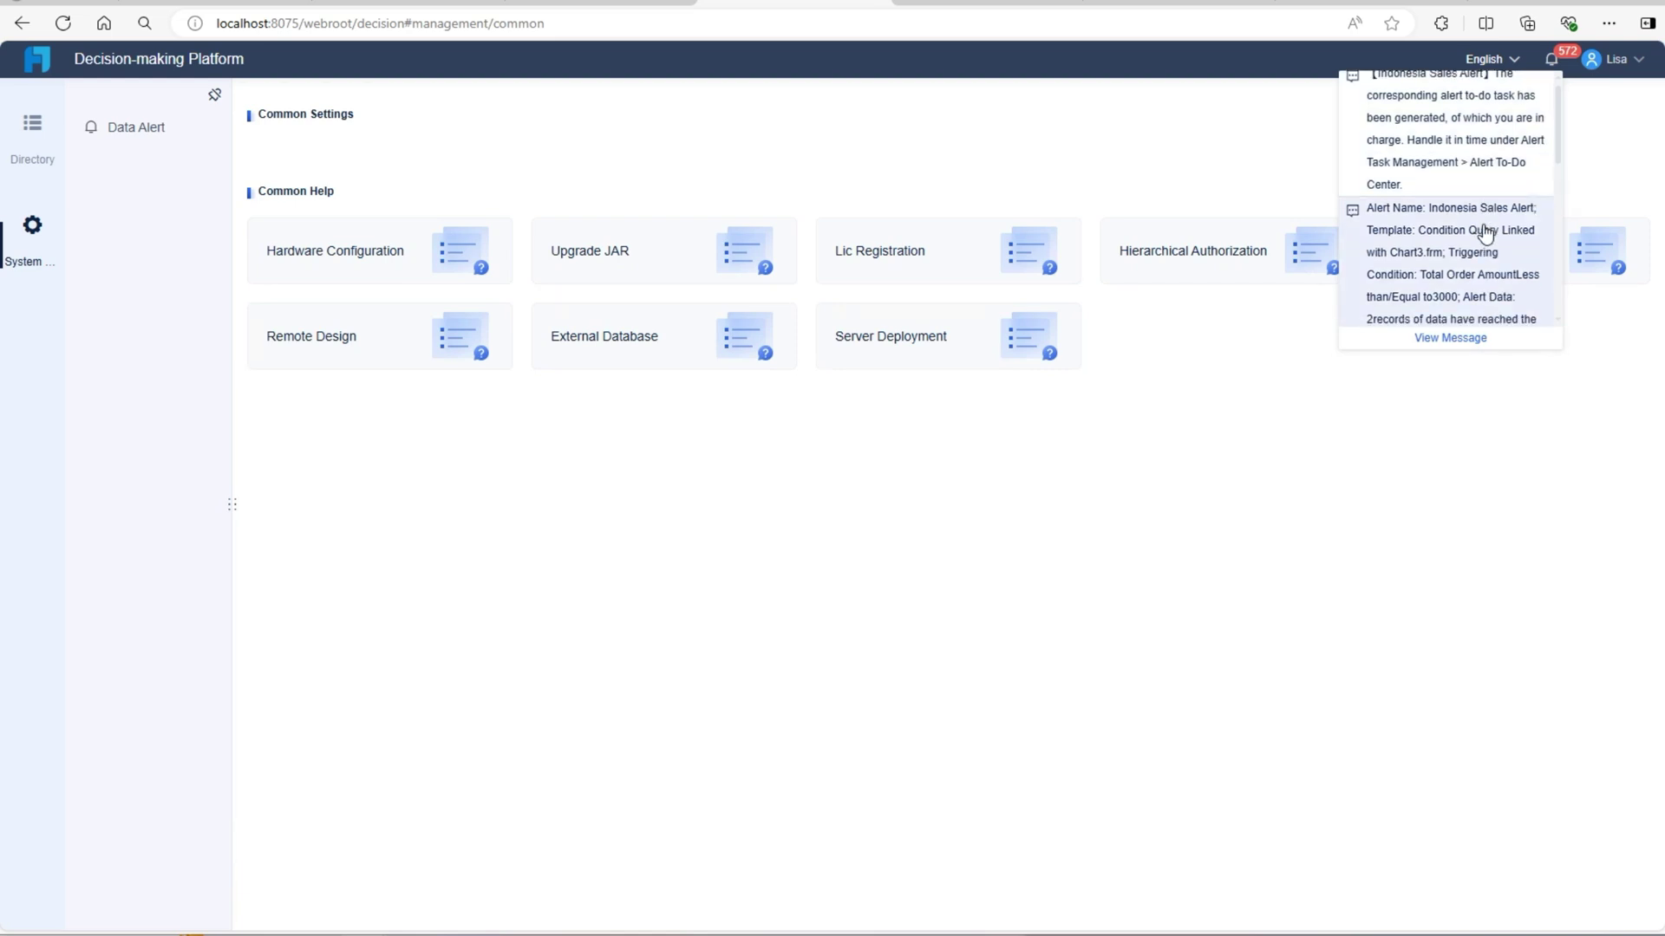
scroll(1486, 230, down, 2)
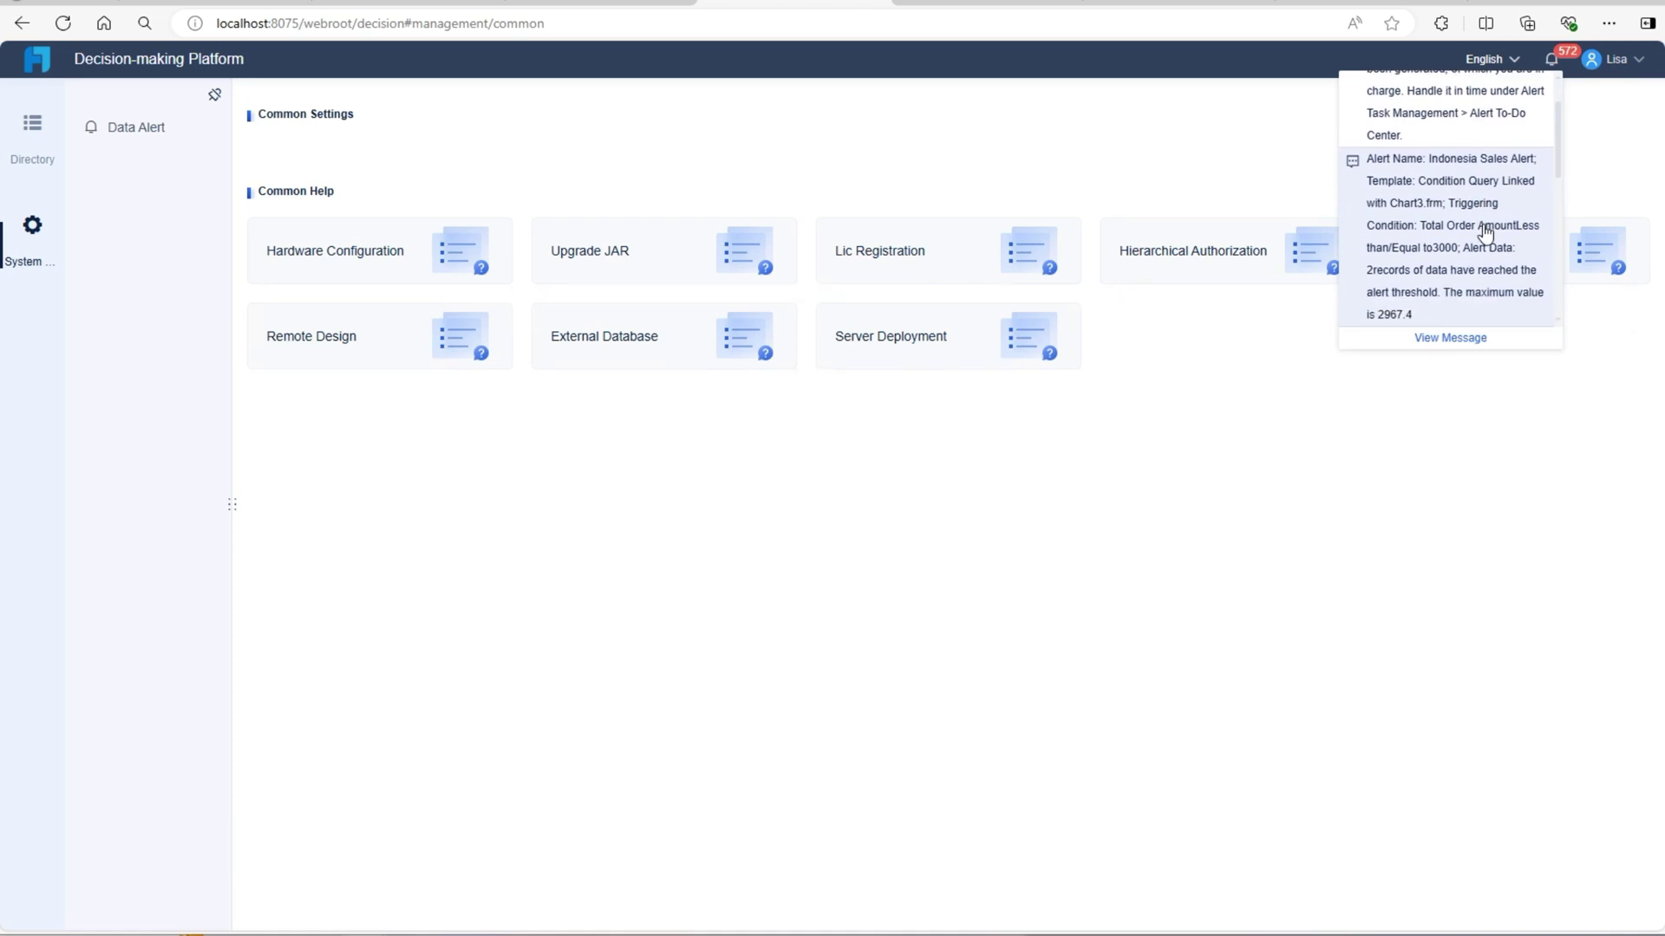
scroll(1486, 231, up, 3)
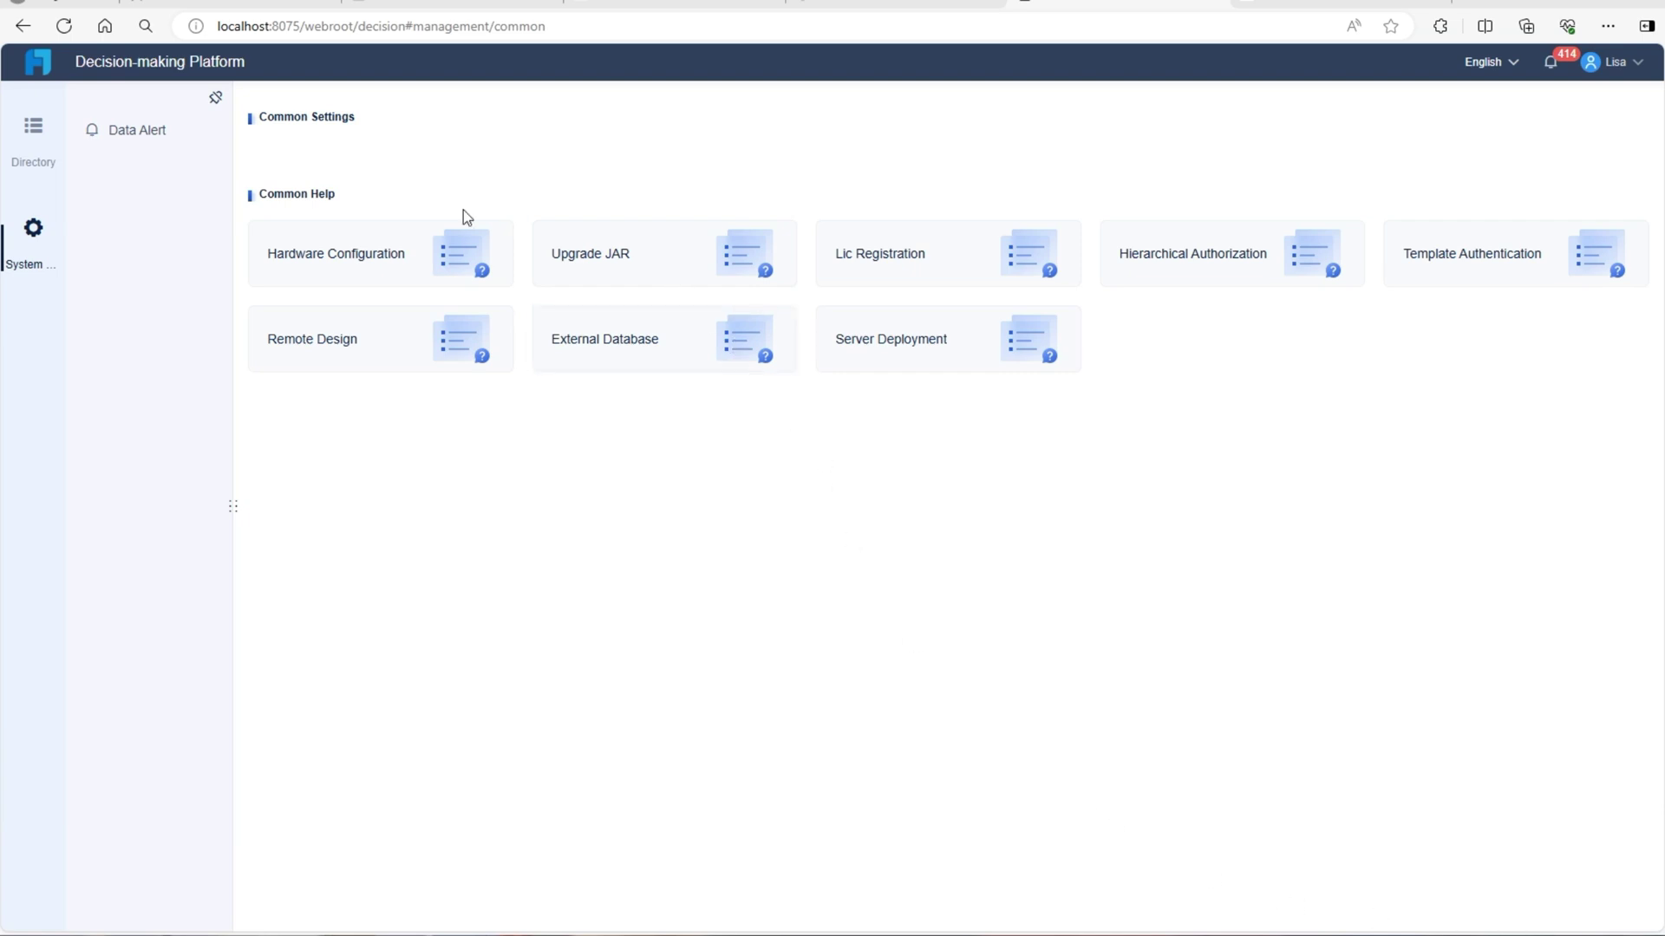
- In the Data Alert module, list the received alerts and view the Indonesia Sales Alert's Historical Trend Chart
click(132, 129)
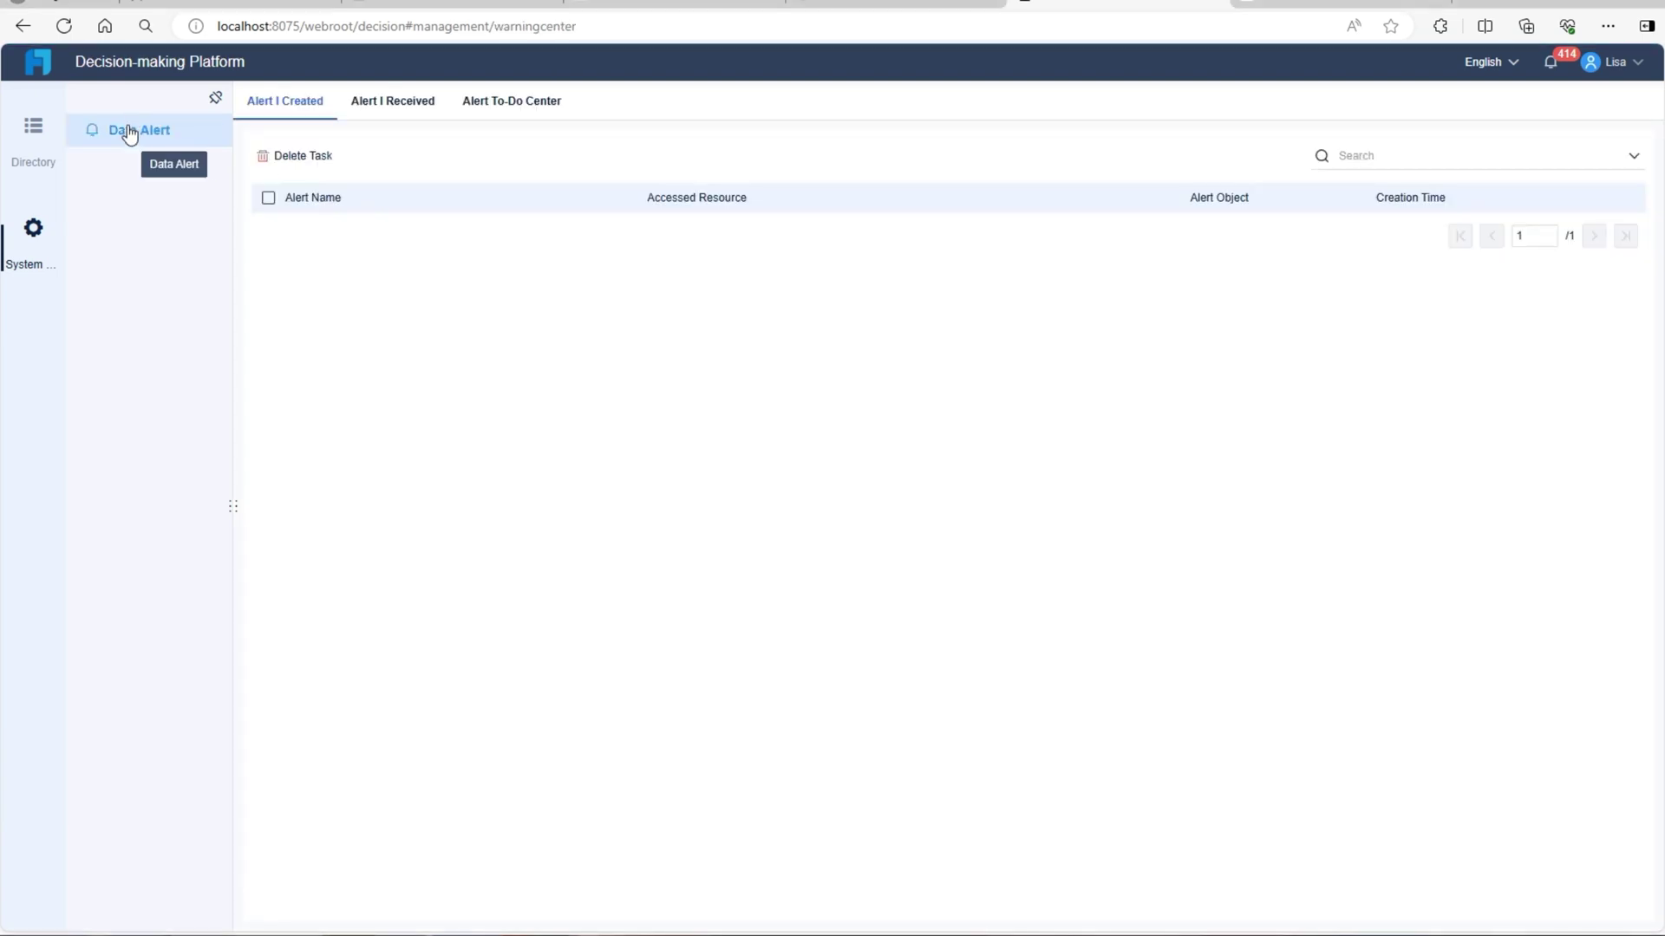
click(405, 102)
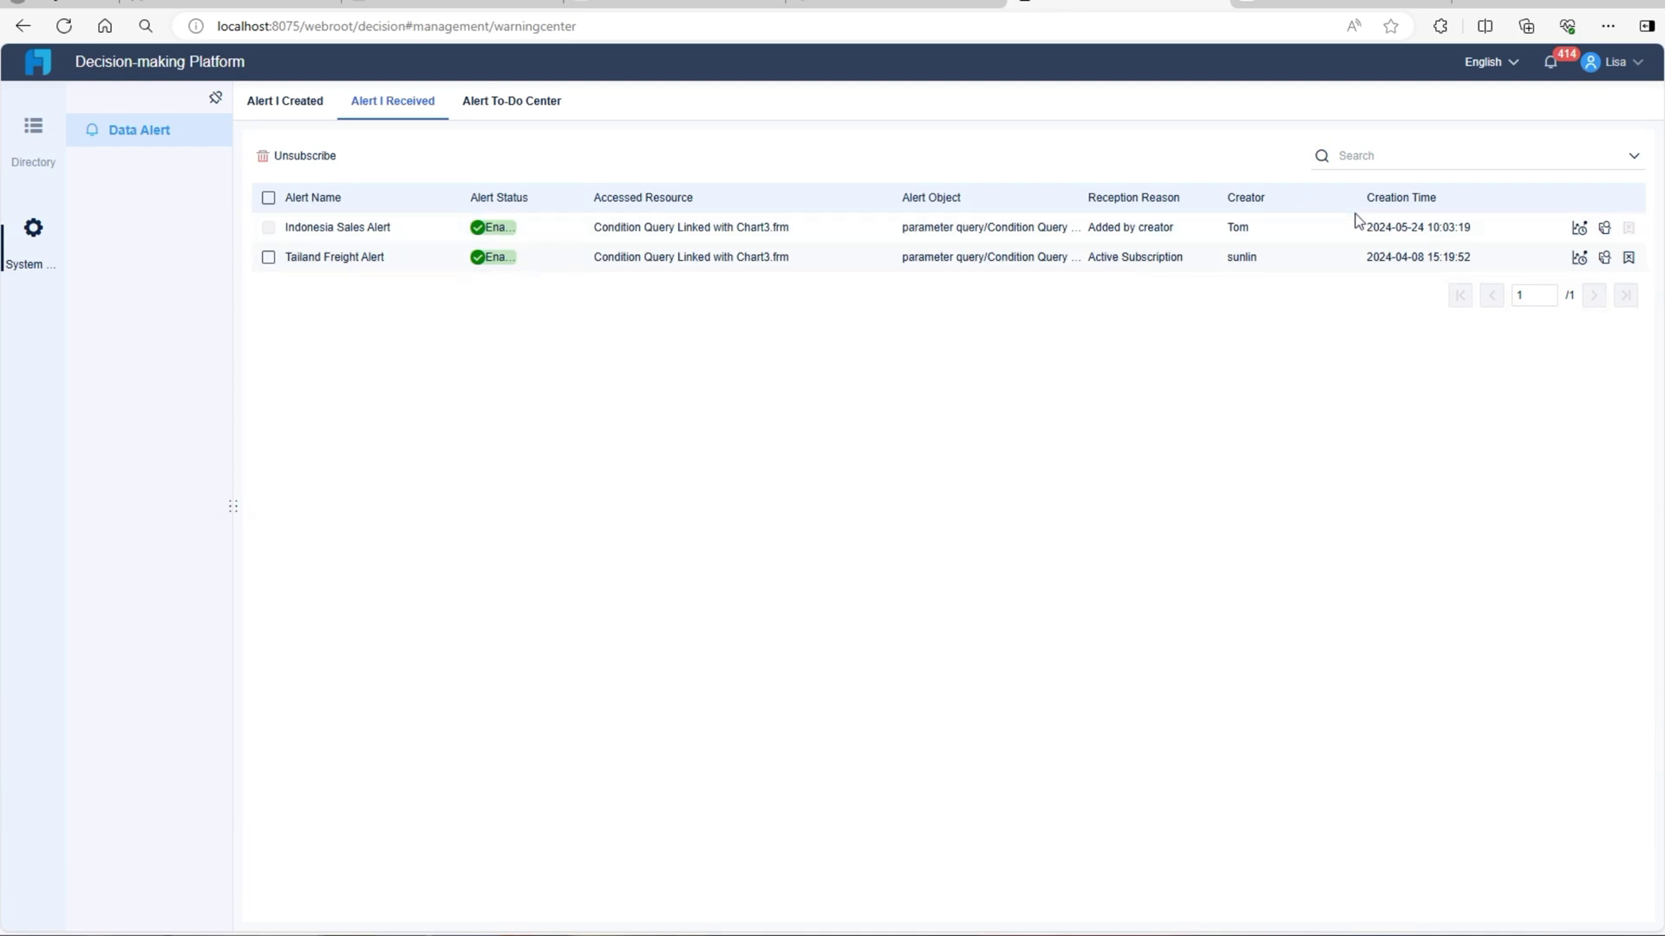
click(1579, 229)
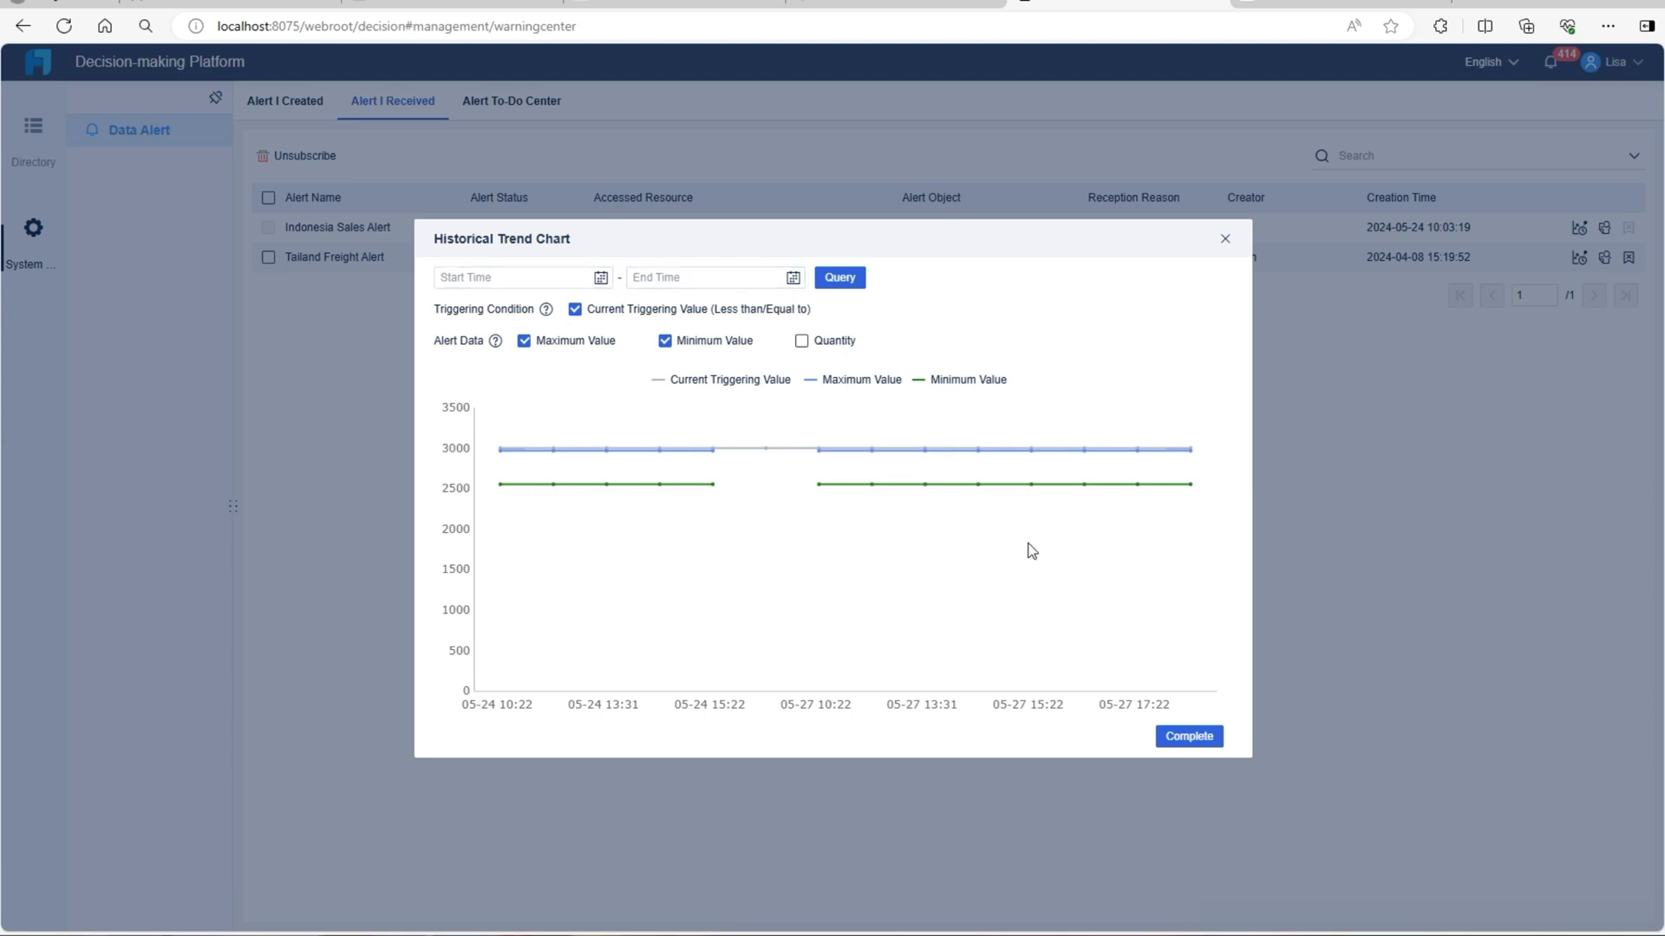
click(1157, 746)
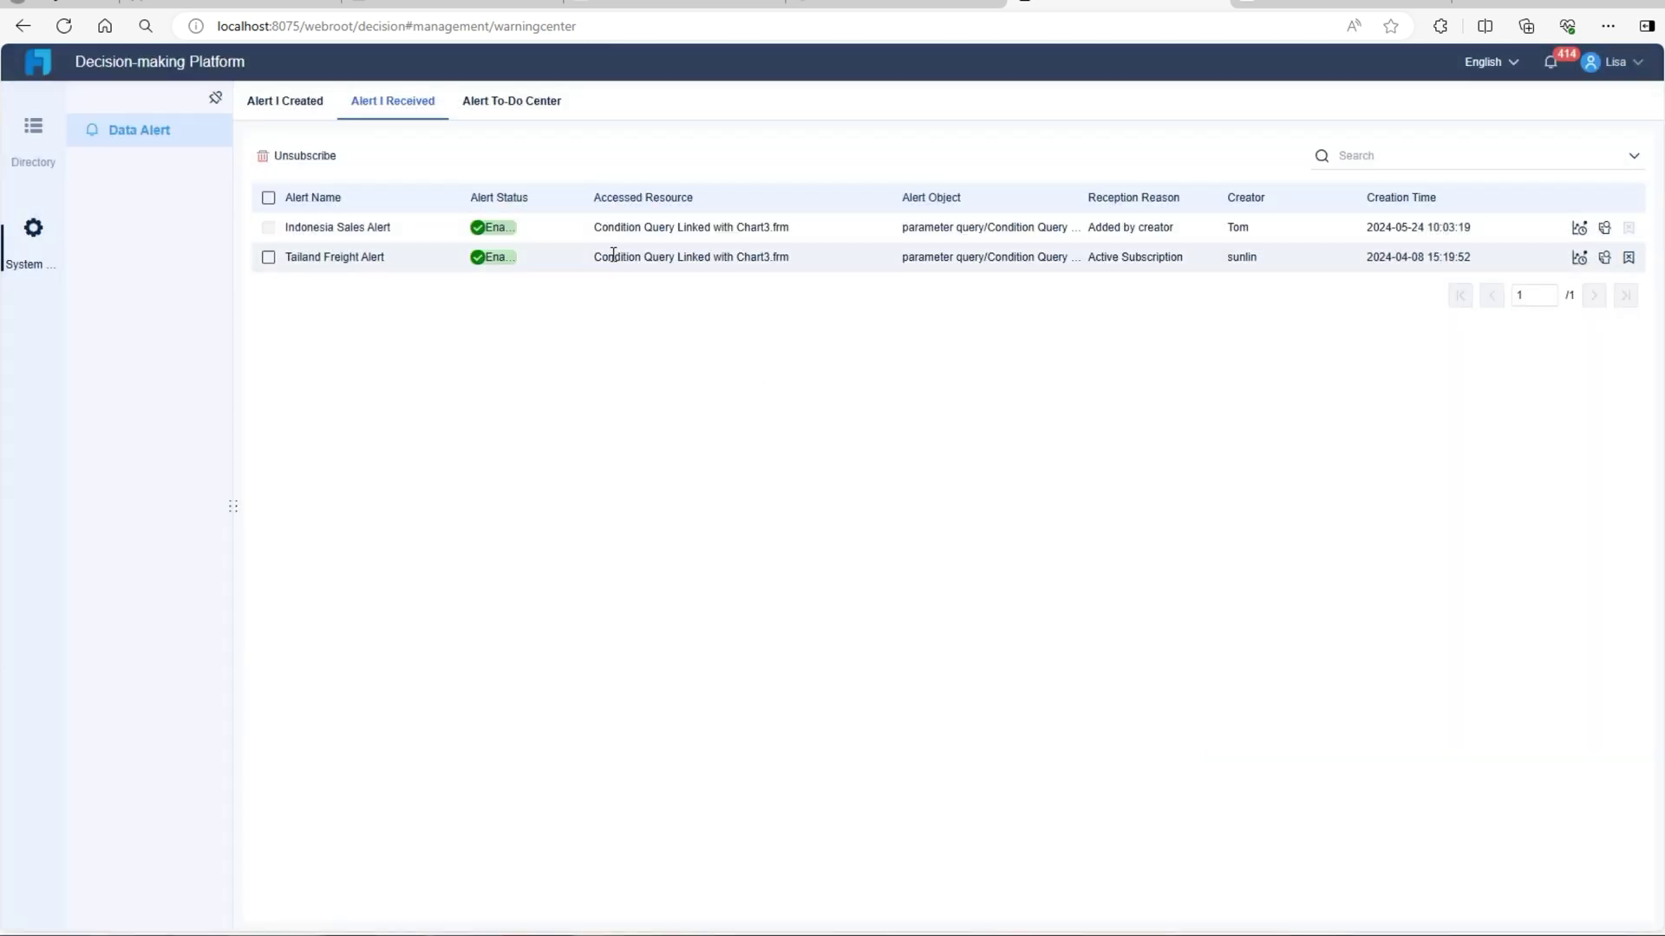
- Review both pages of tasks in the Alert To-Do Center and return to page 1
click(529, 113)
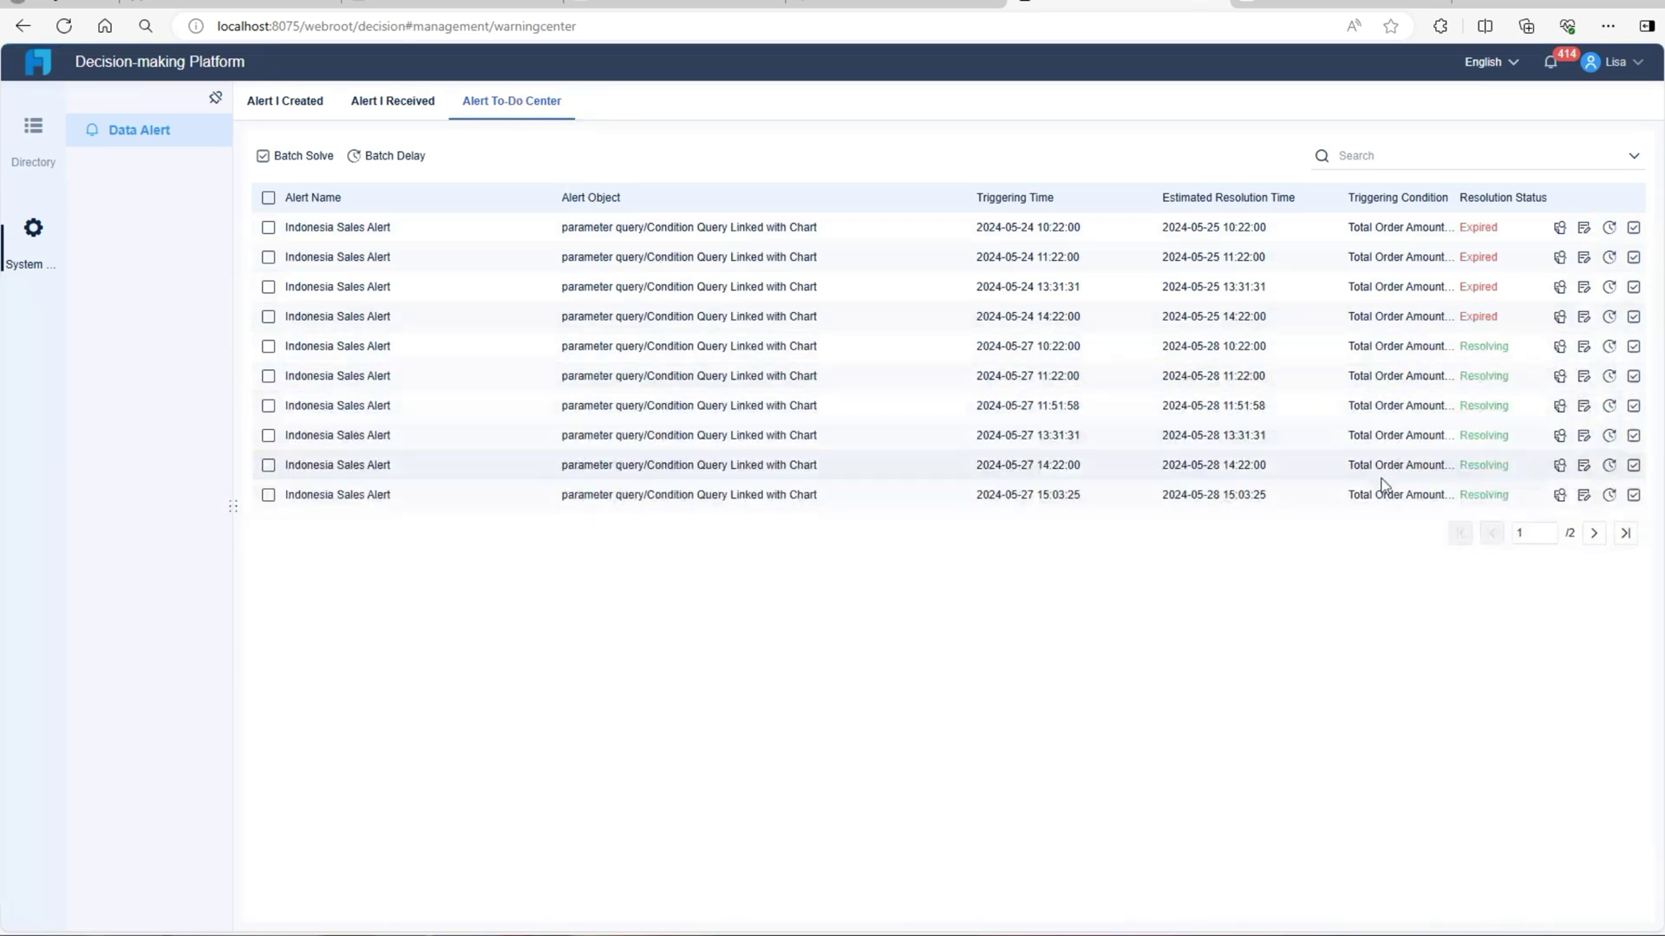
click(1593, 532)
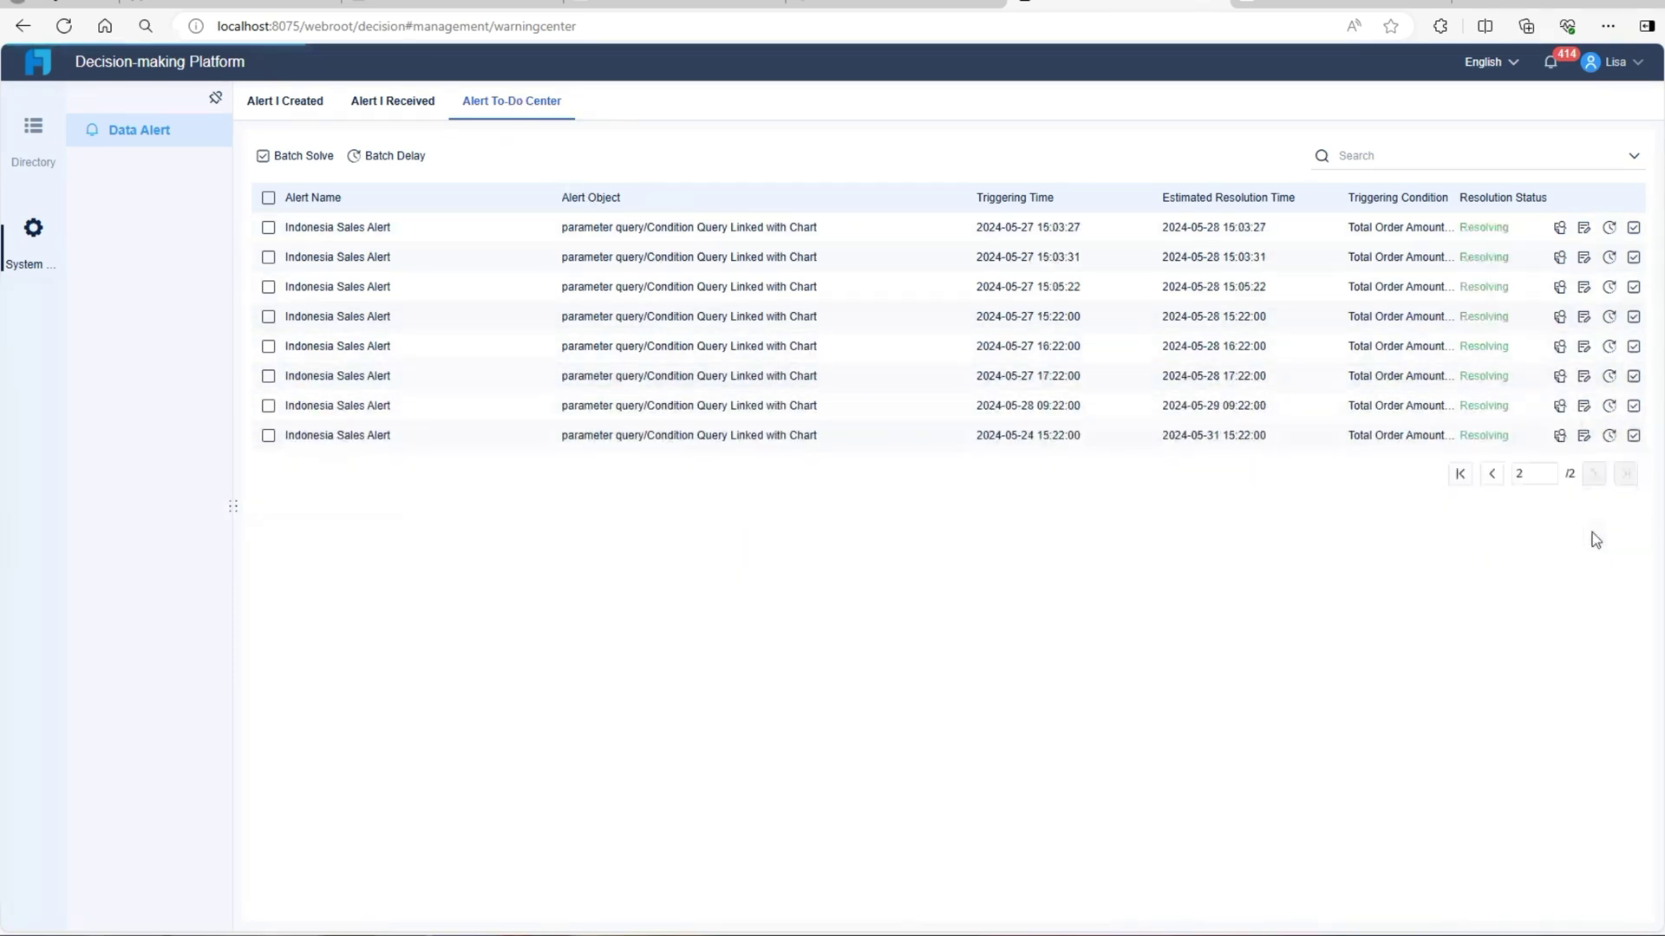
click(1492, 473)
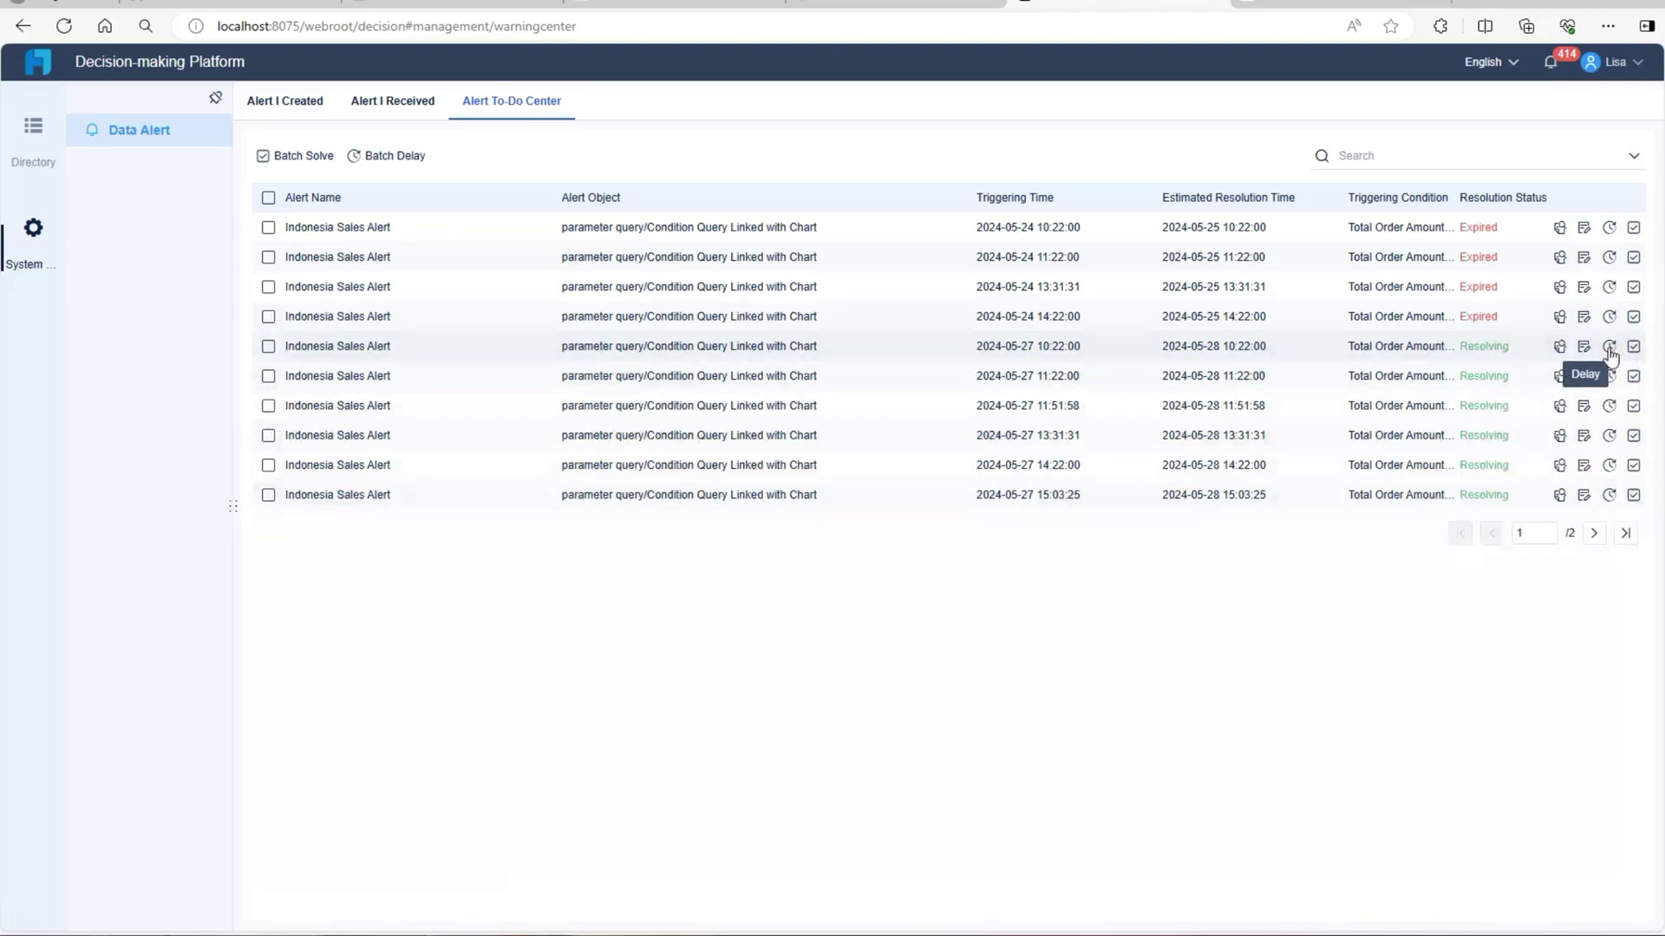
click(1609, 346)
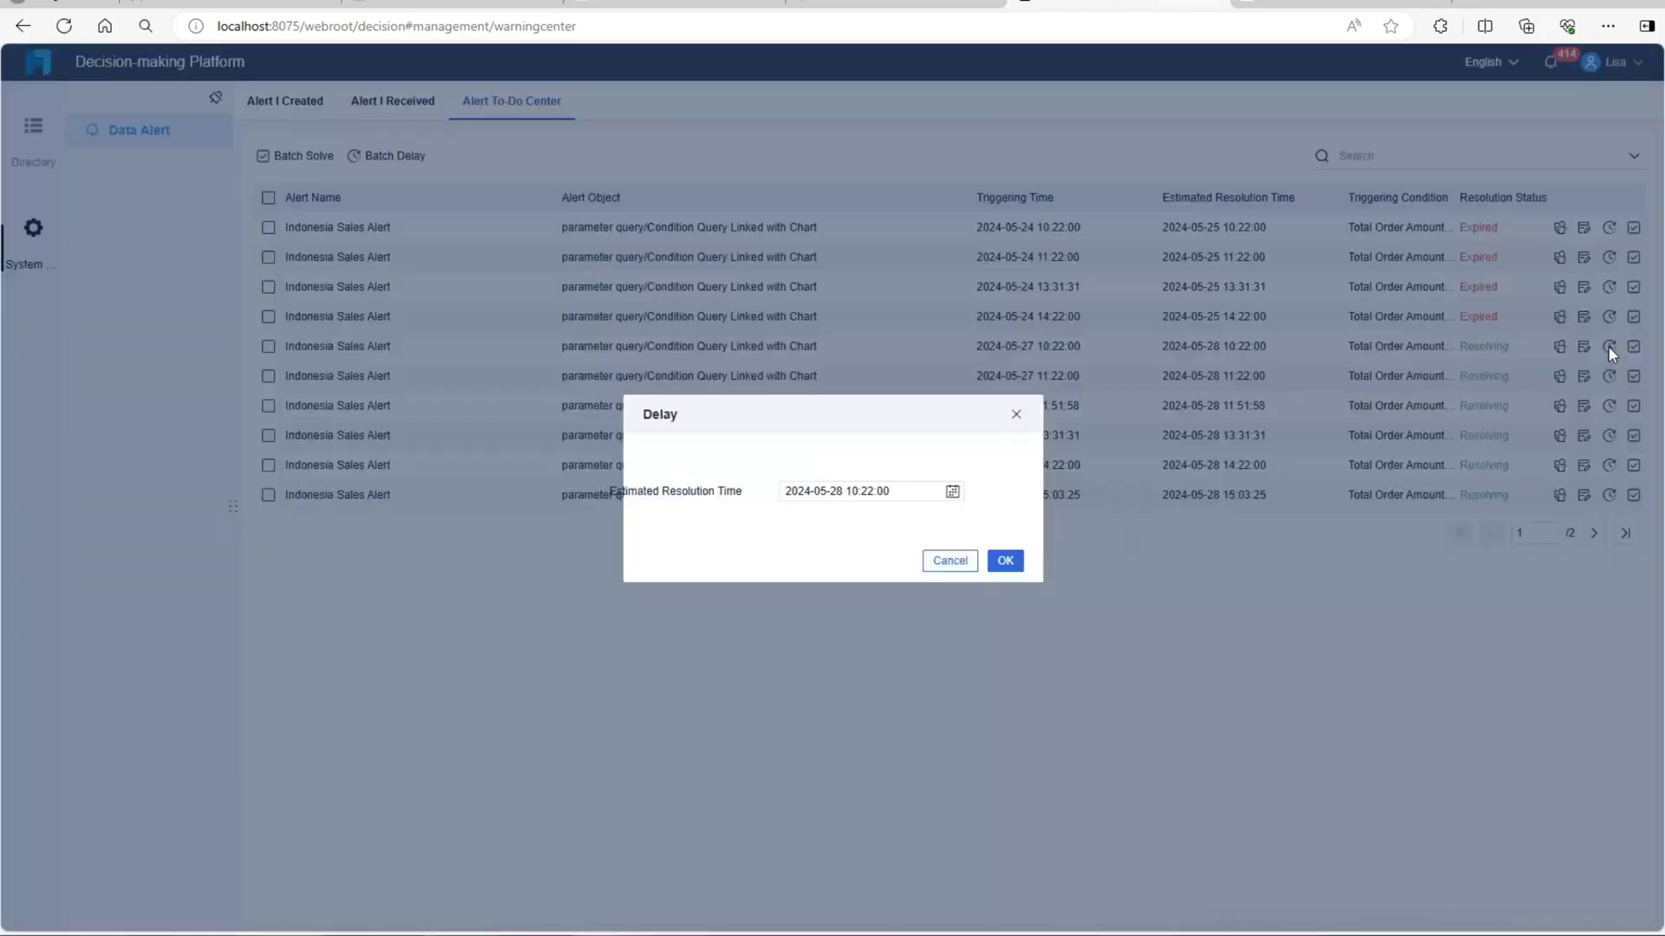
click(1005, 560)
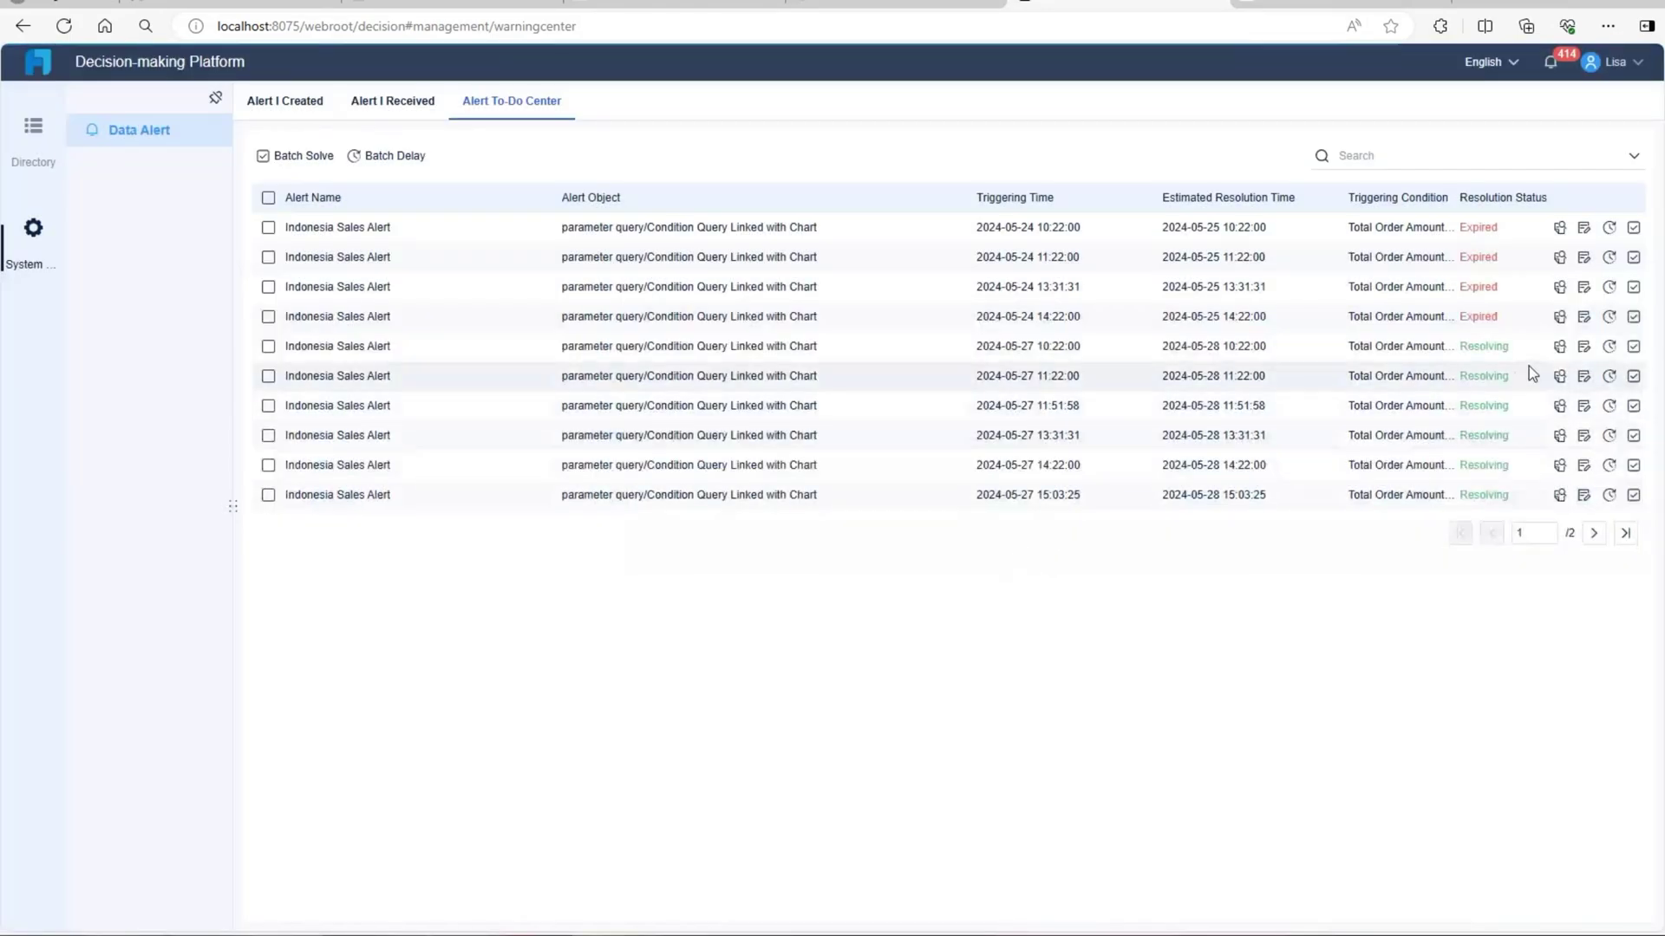
click(1584, 348)
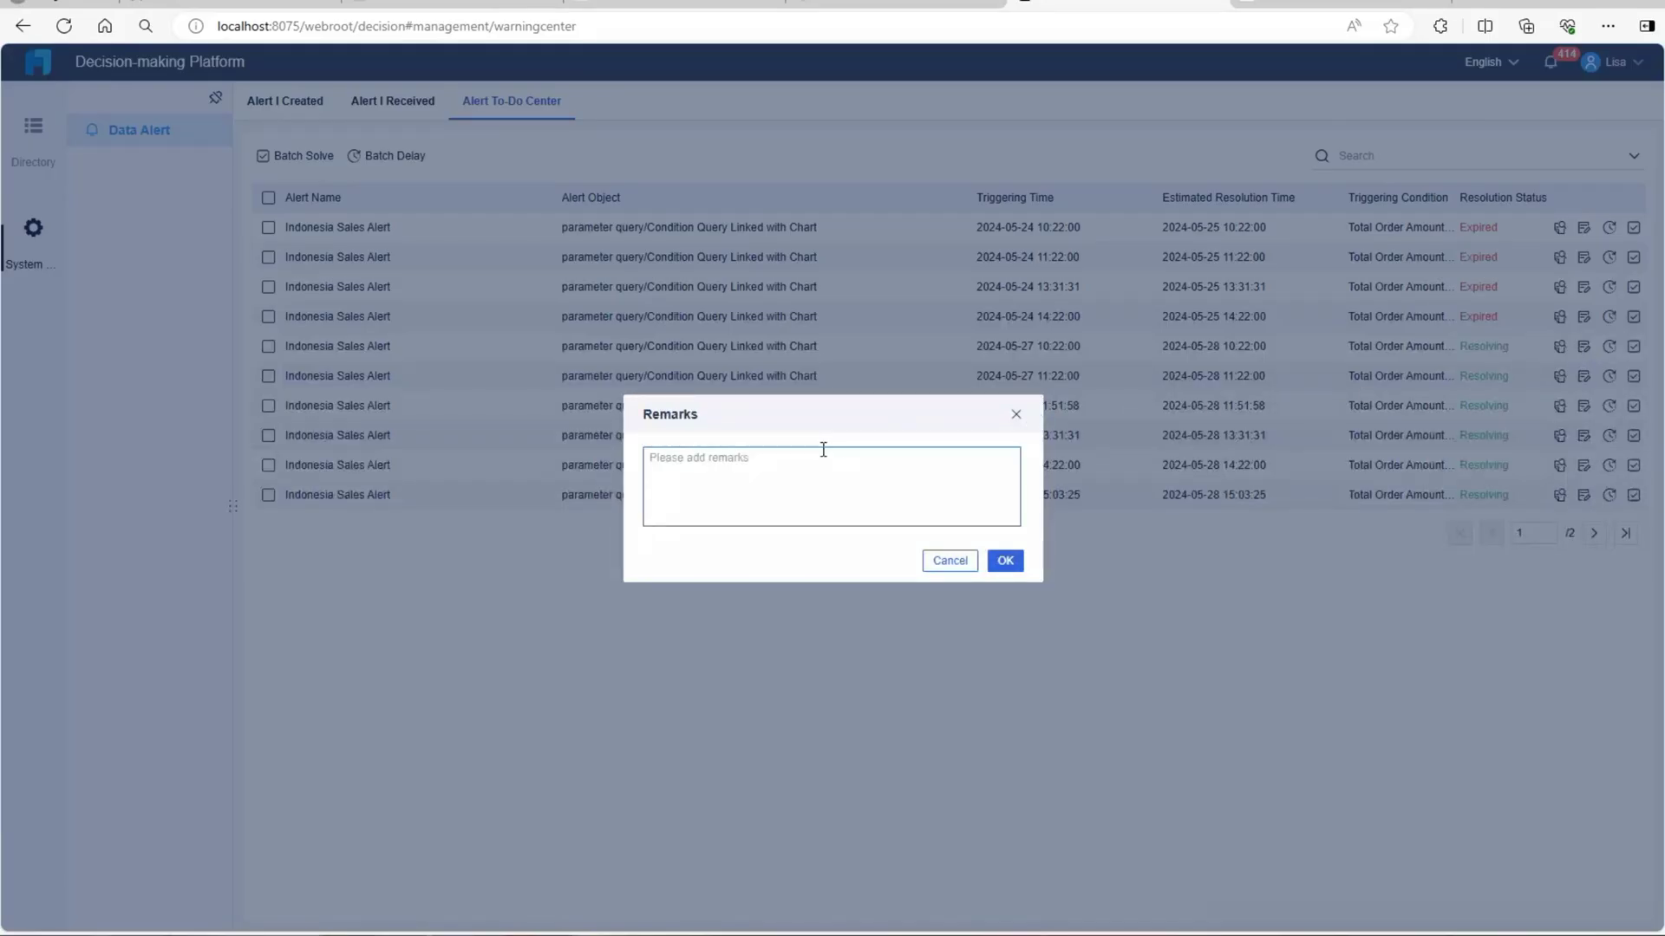
text(Delayed processing)
click(999, 561)
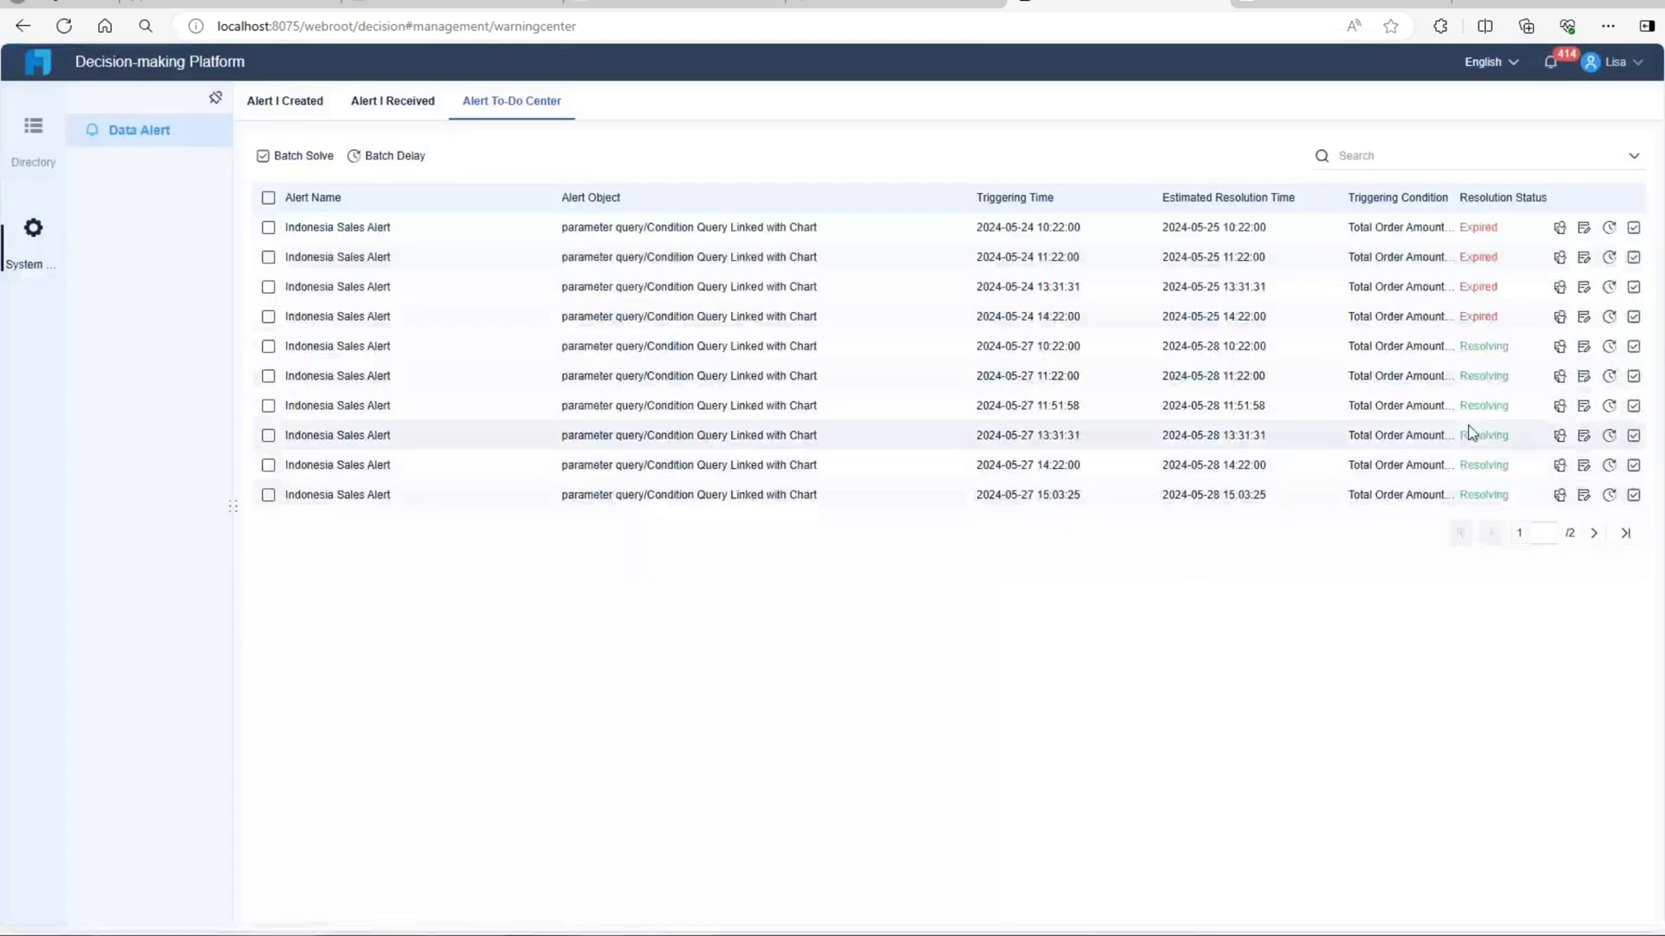
click(1609, 289)
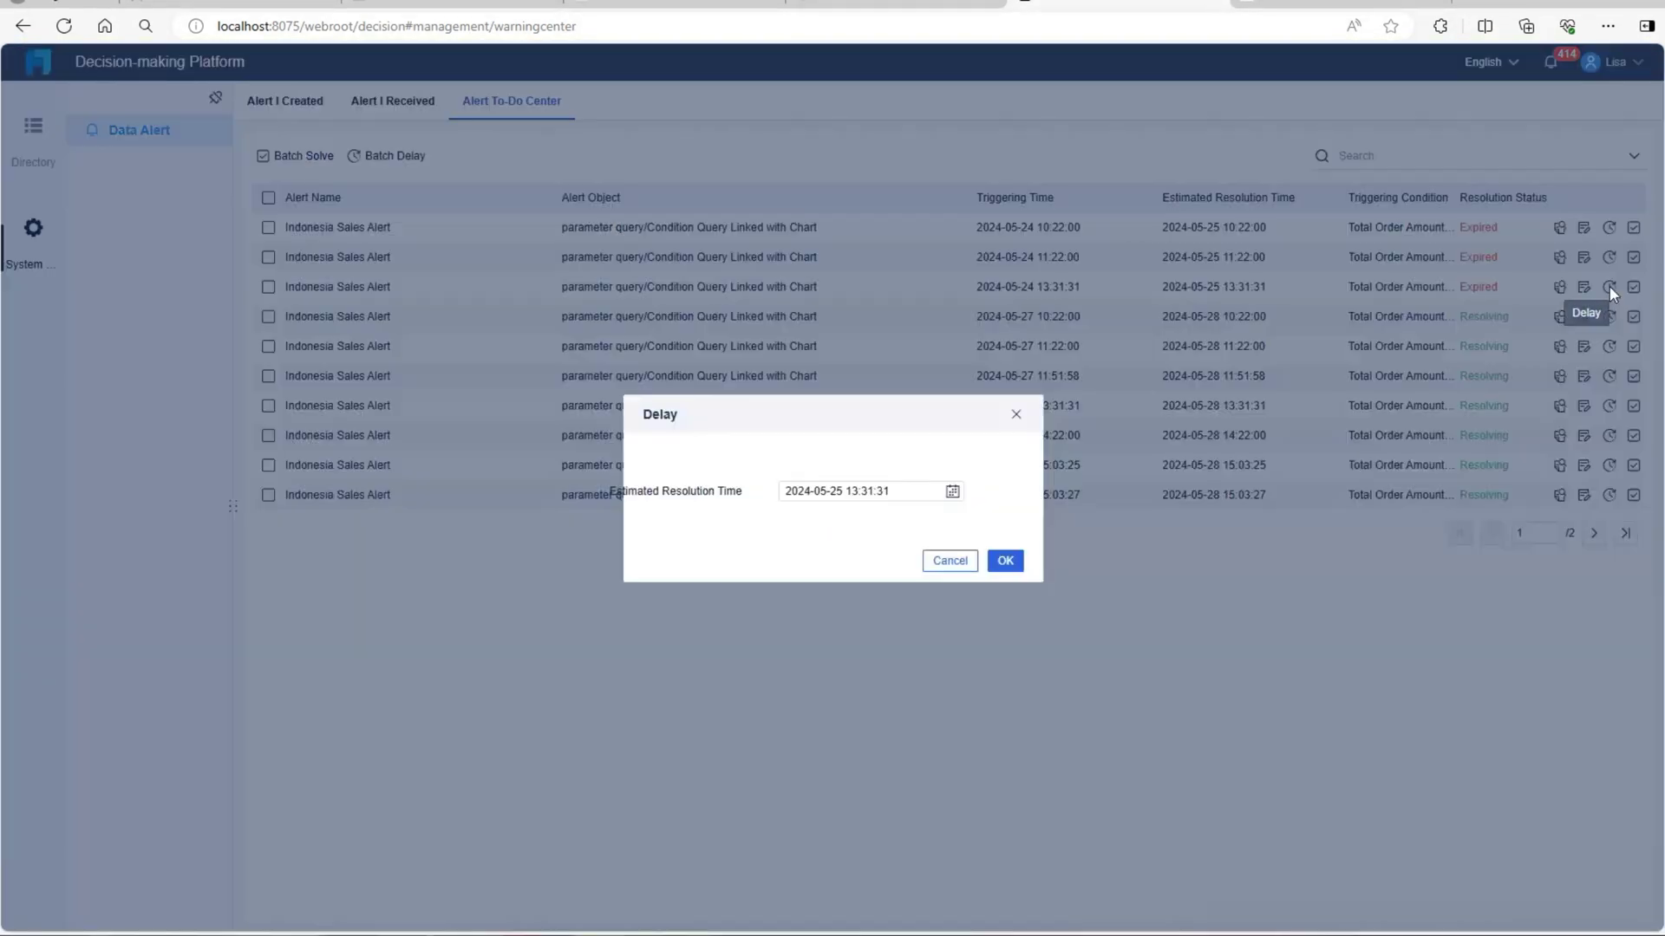
click(952, 491)
click(971, 708)
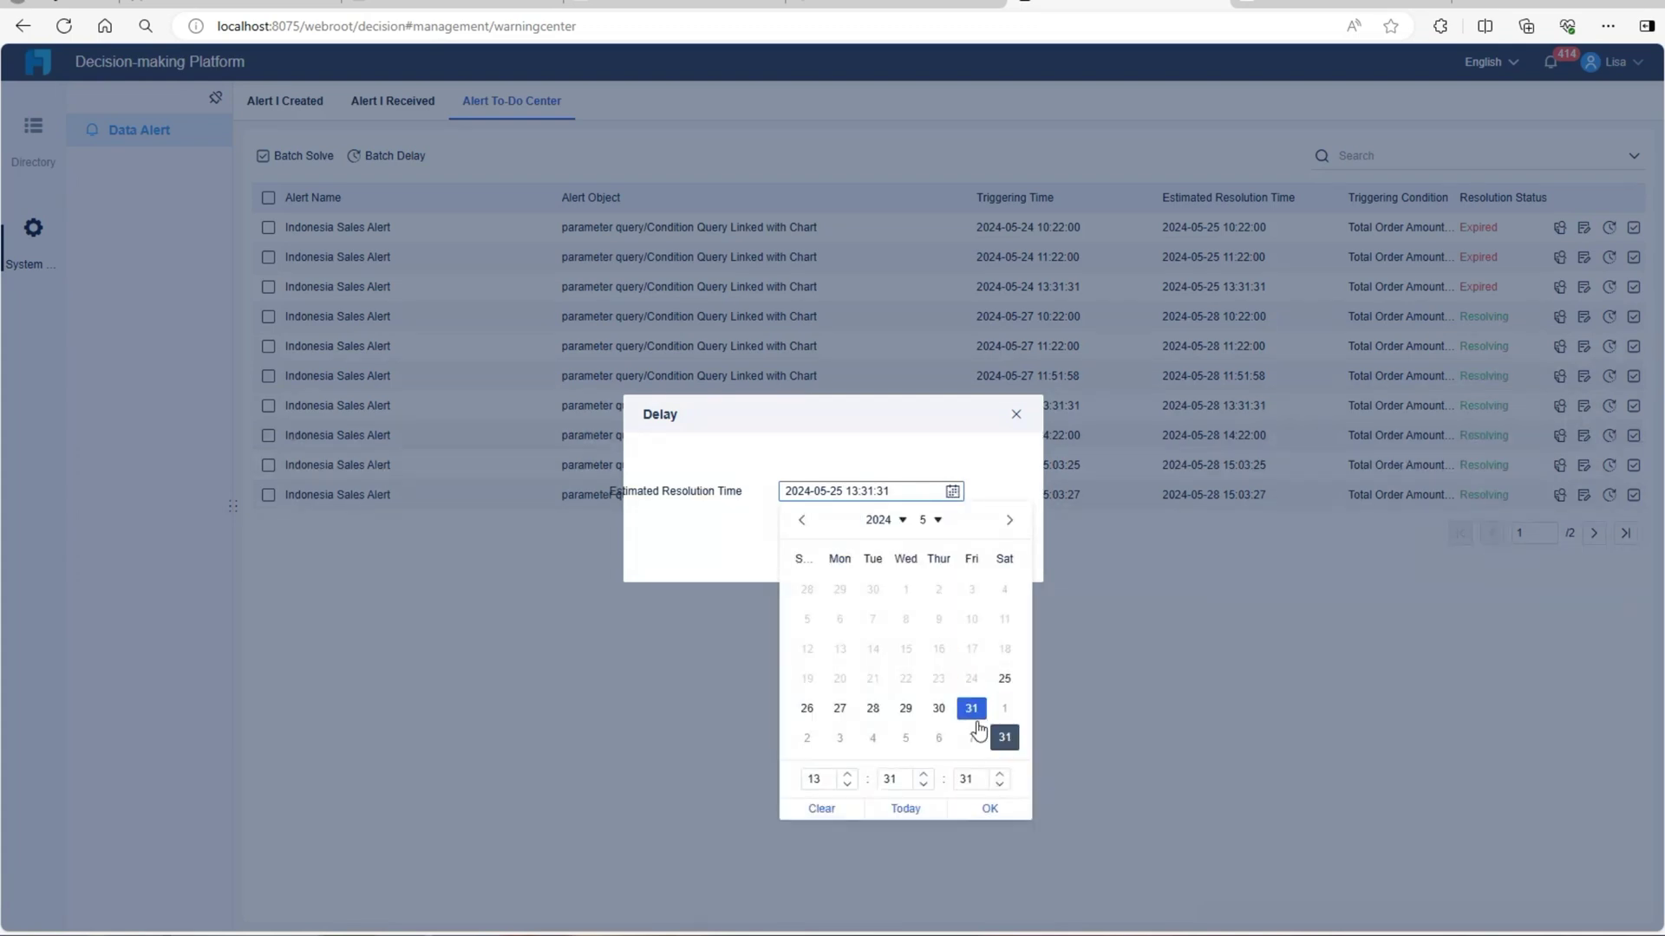
click(990, 808)
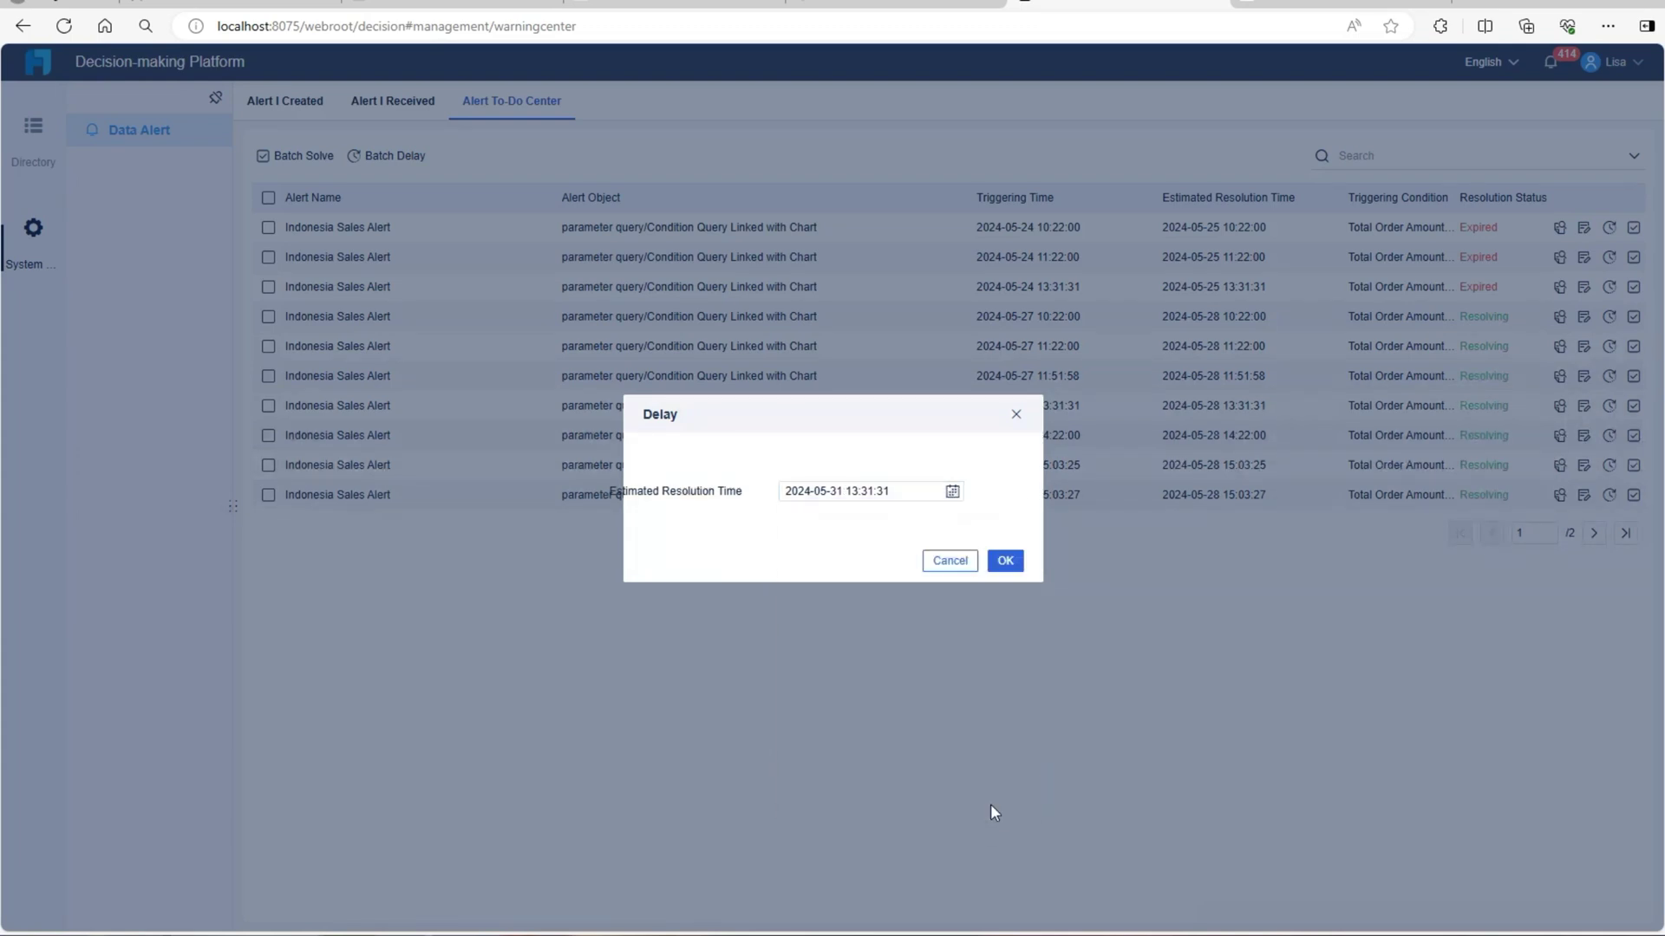
click(1007, 562)
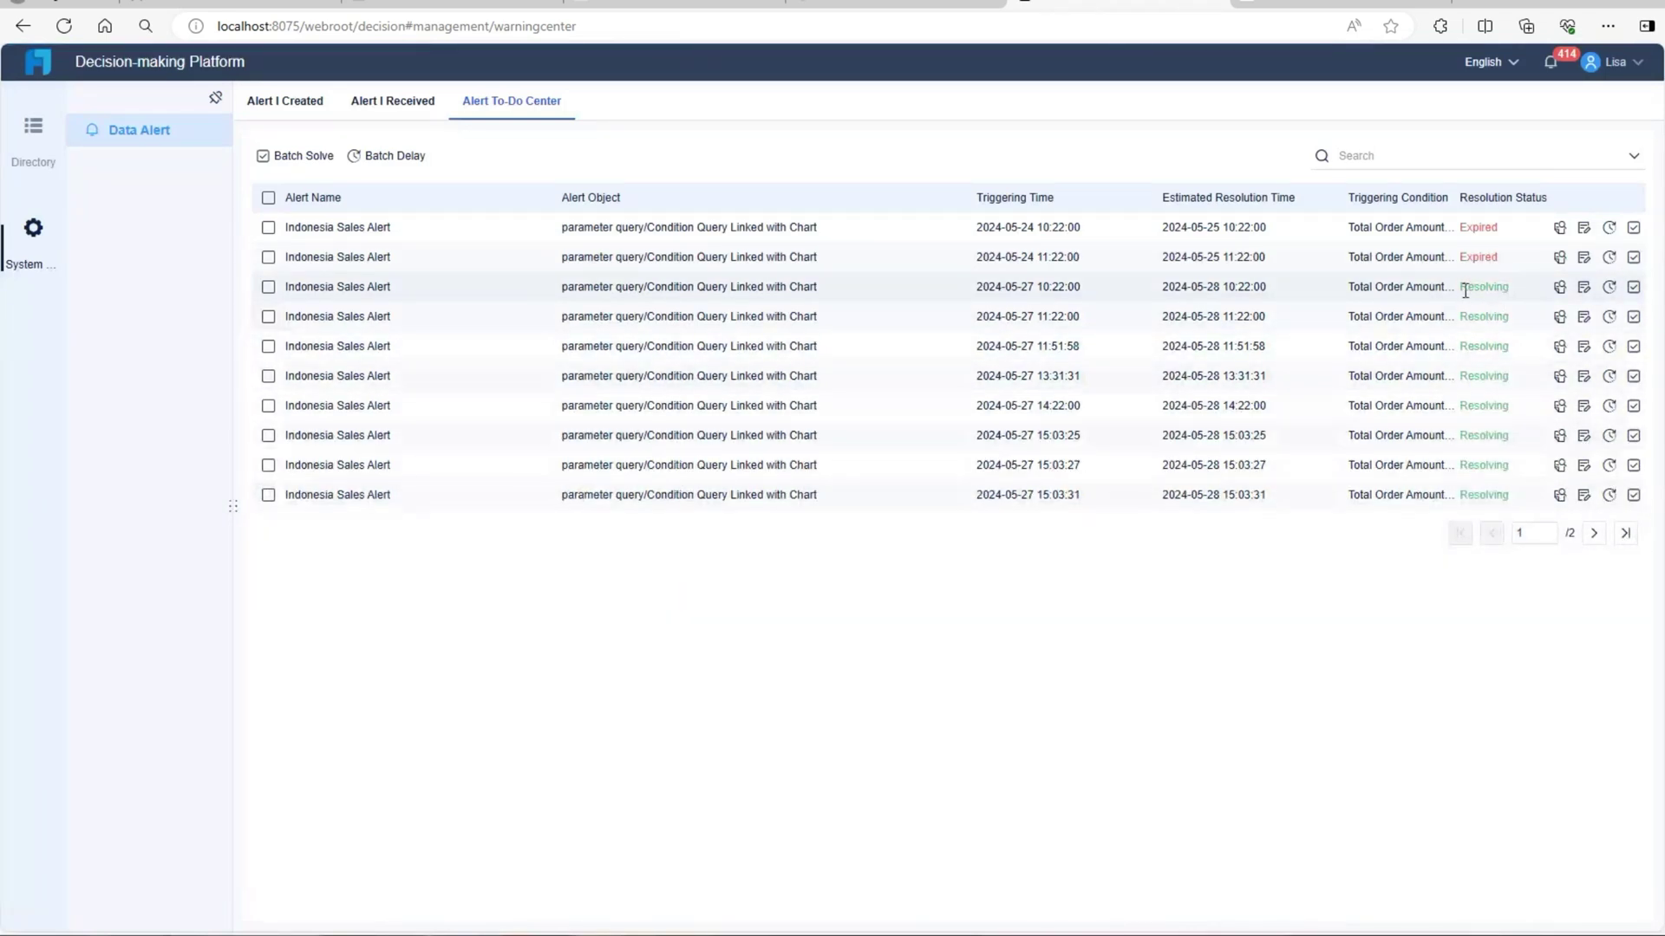
drag(1460, 287, 1516, 289)
click(1515, 288)
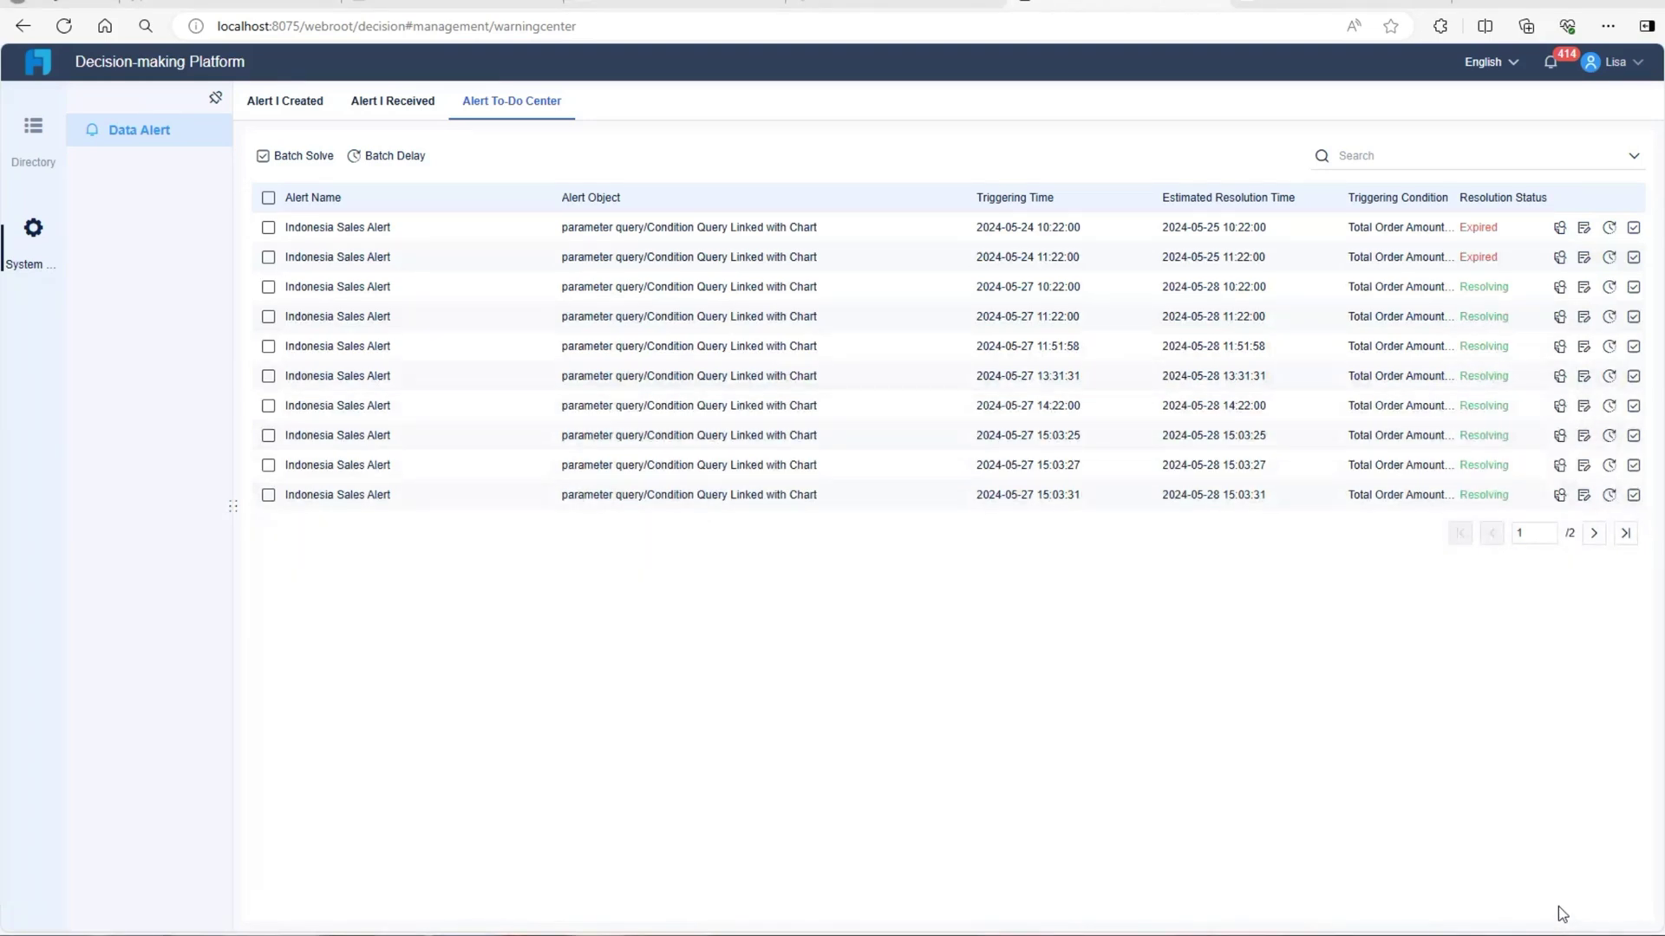
- Log out and log in again with the saved account of the Indonesia Sales Alert's creator
click(1589, 65)
click(1551, 225)
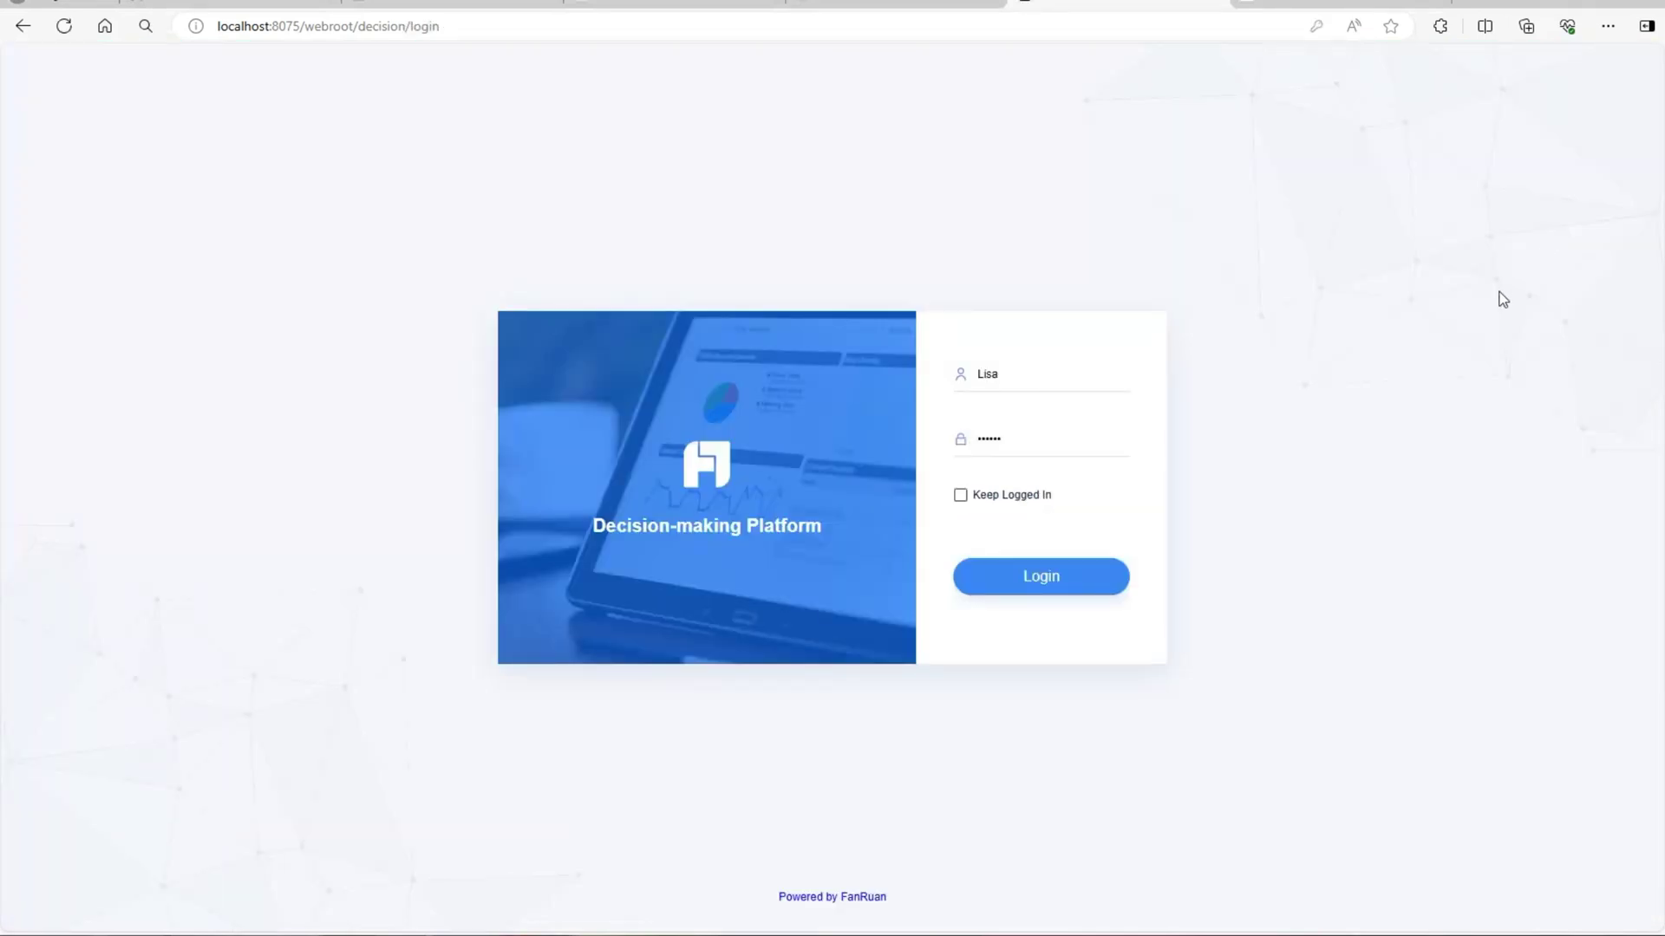
click(1041, 380)
click(1032, 467)
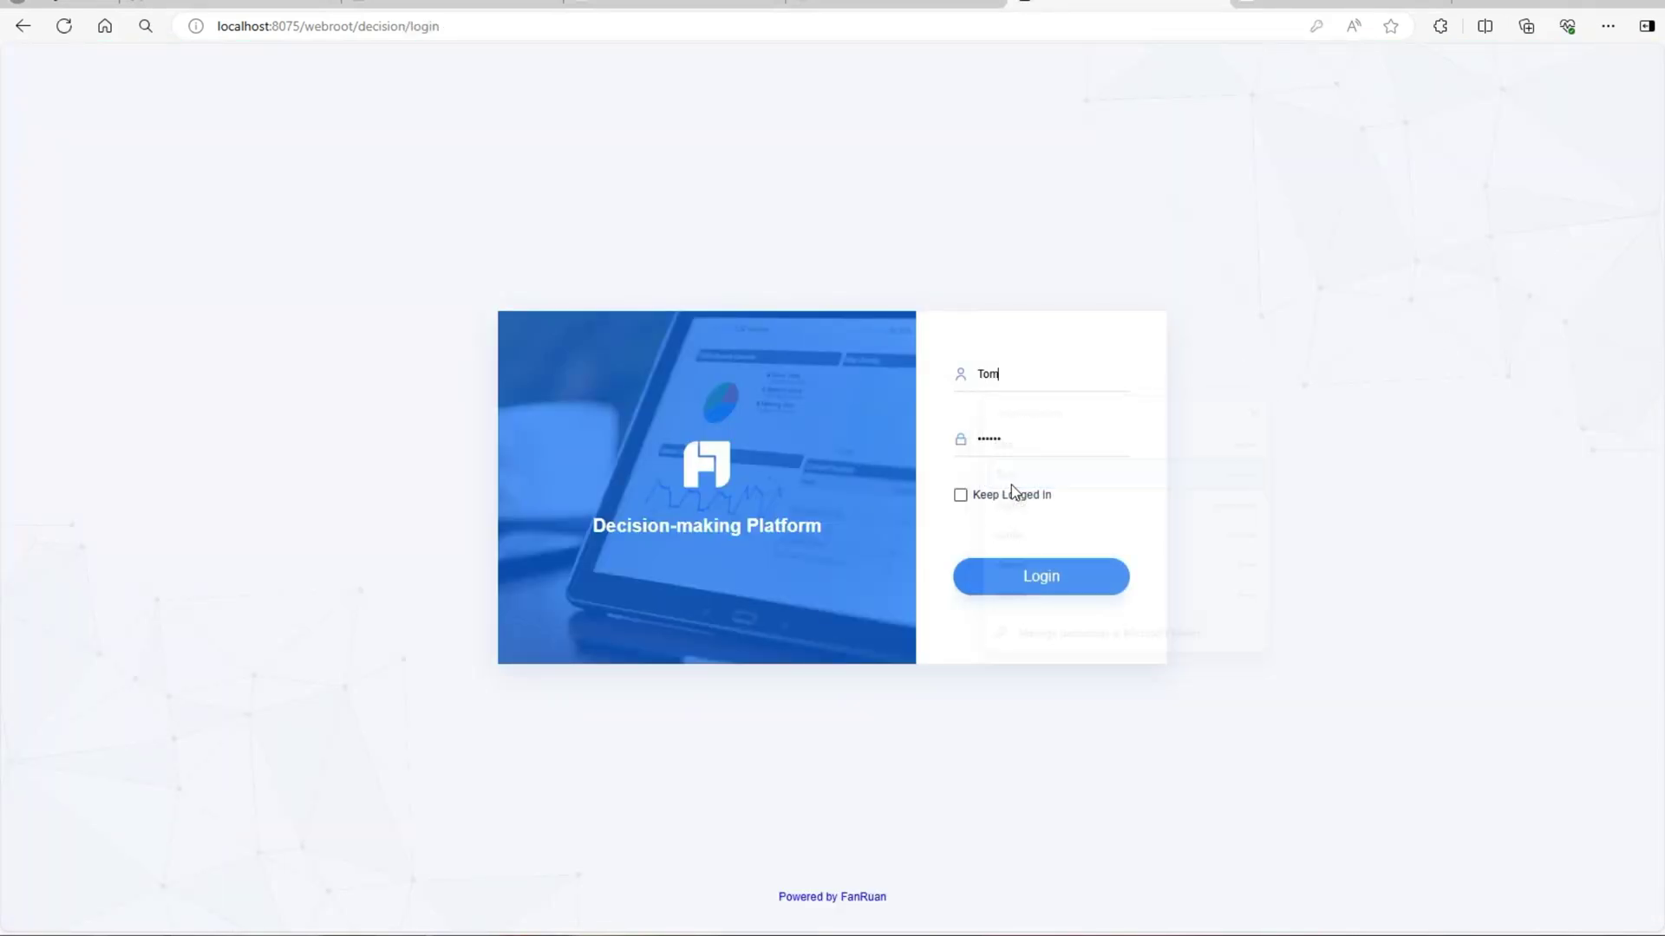
click(1015, 575)
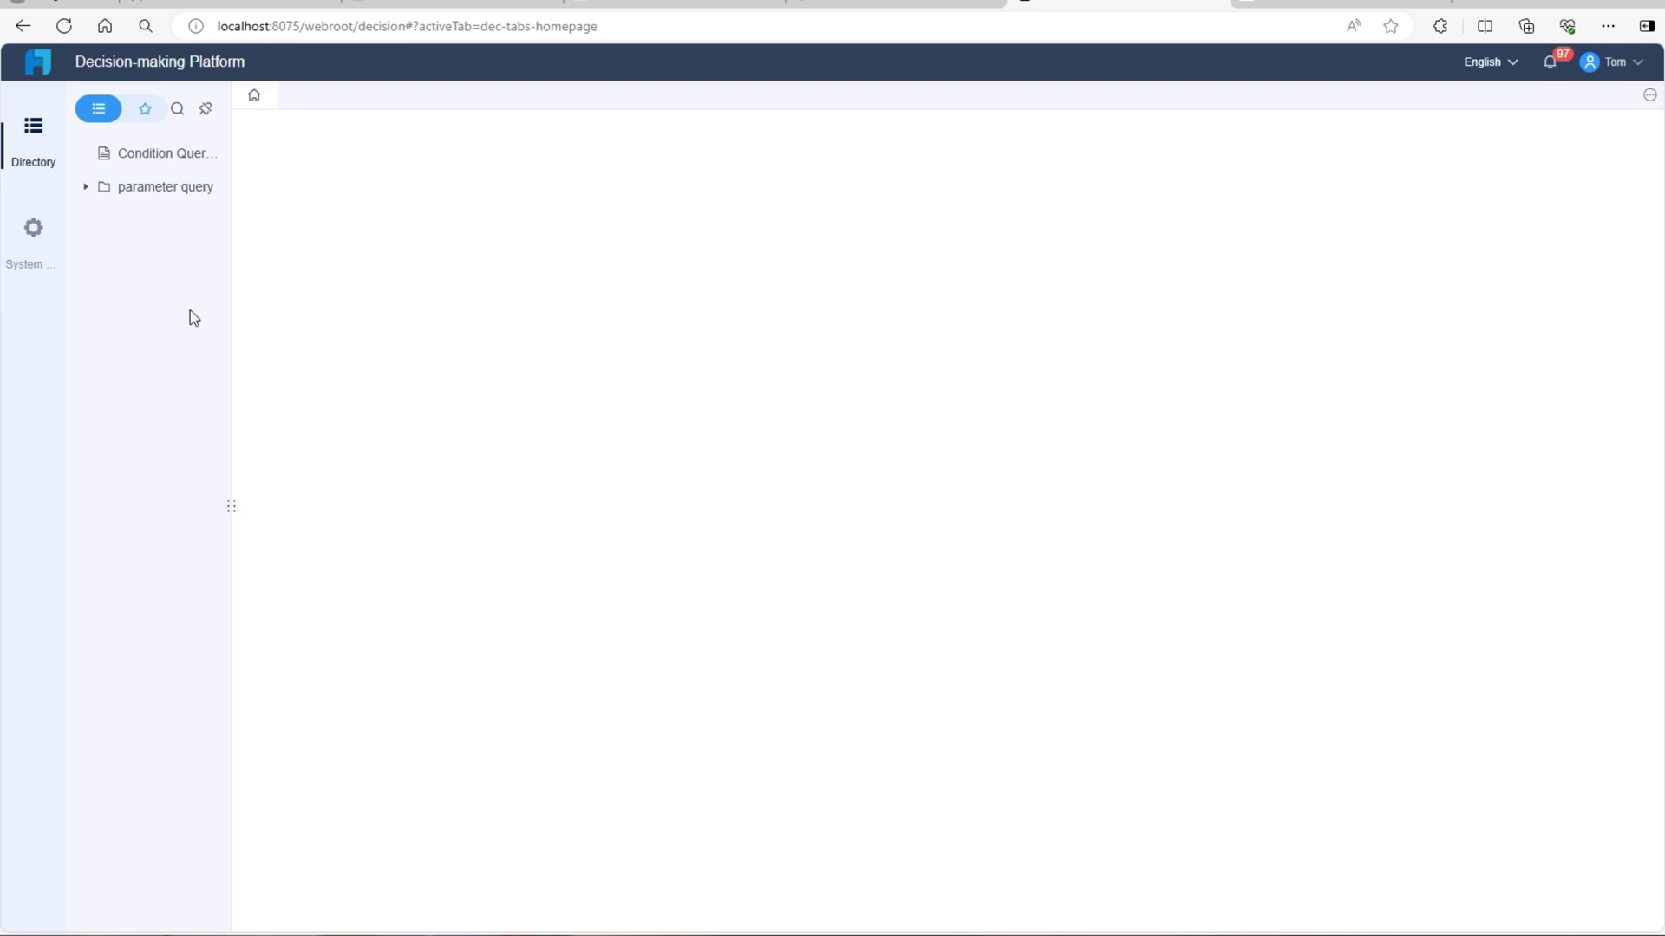
- View the created alerts in the Data Alert module under system management and open the Alert To-Do Center
click(26, 241)
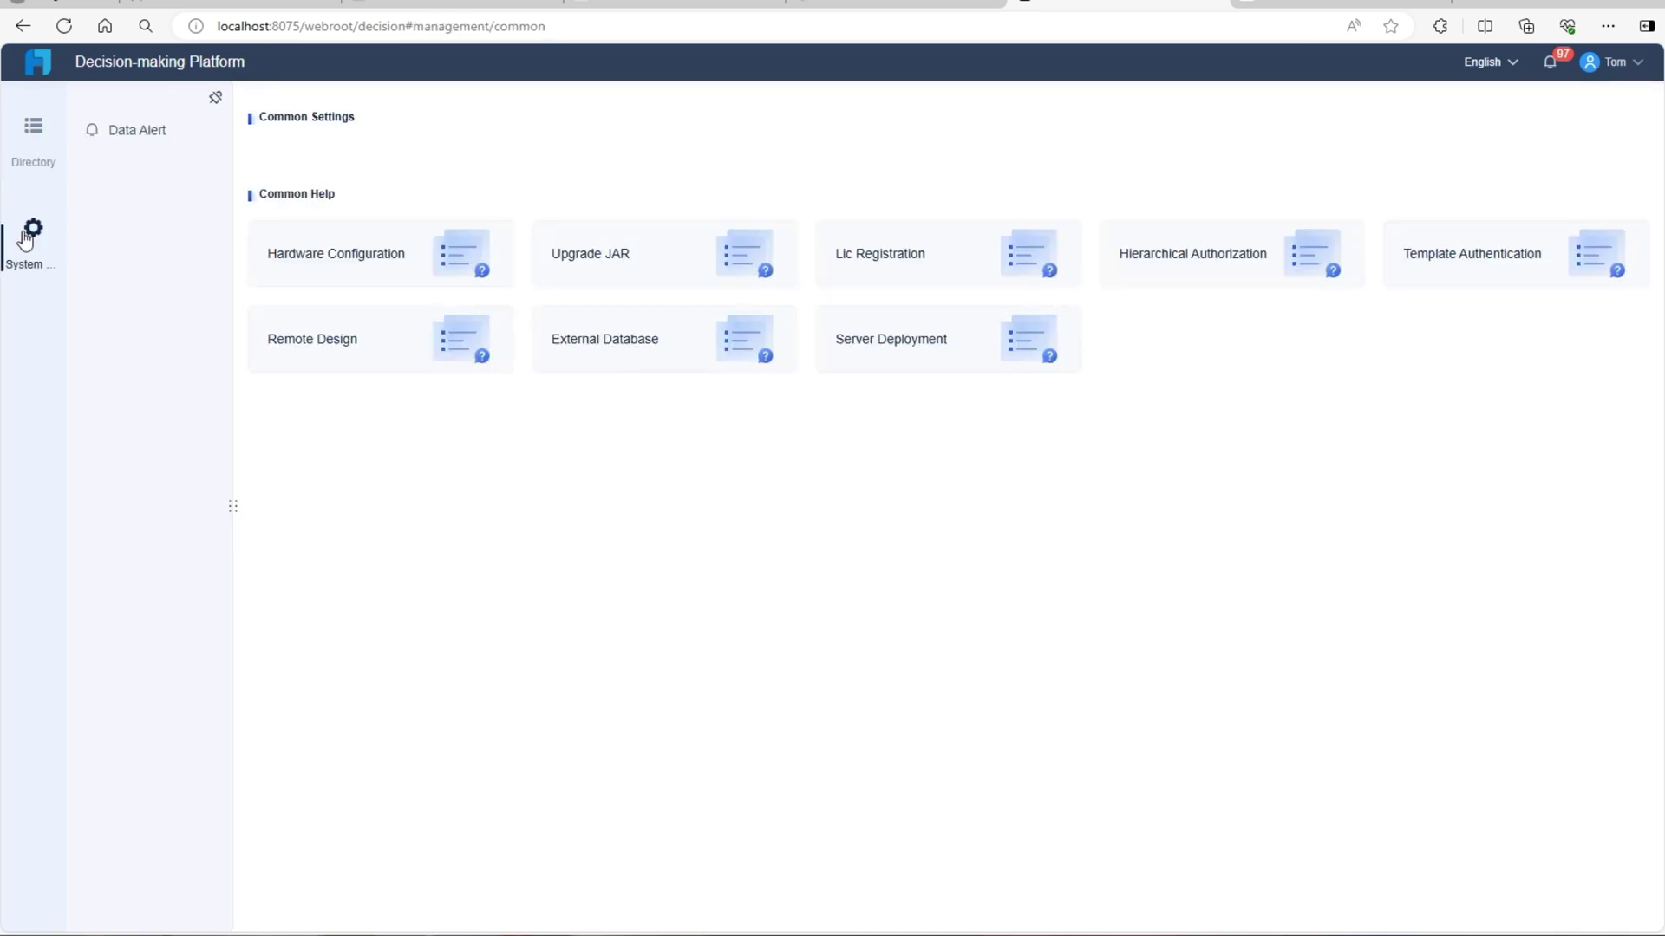
click(161, 134)
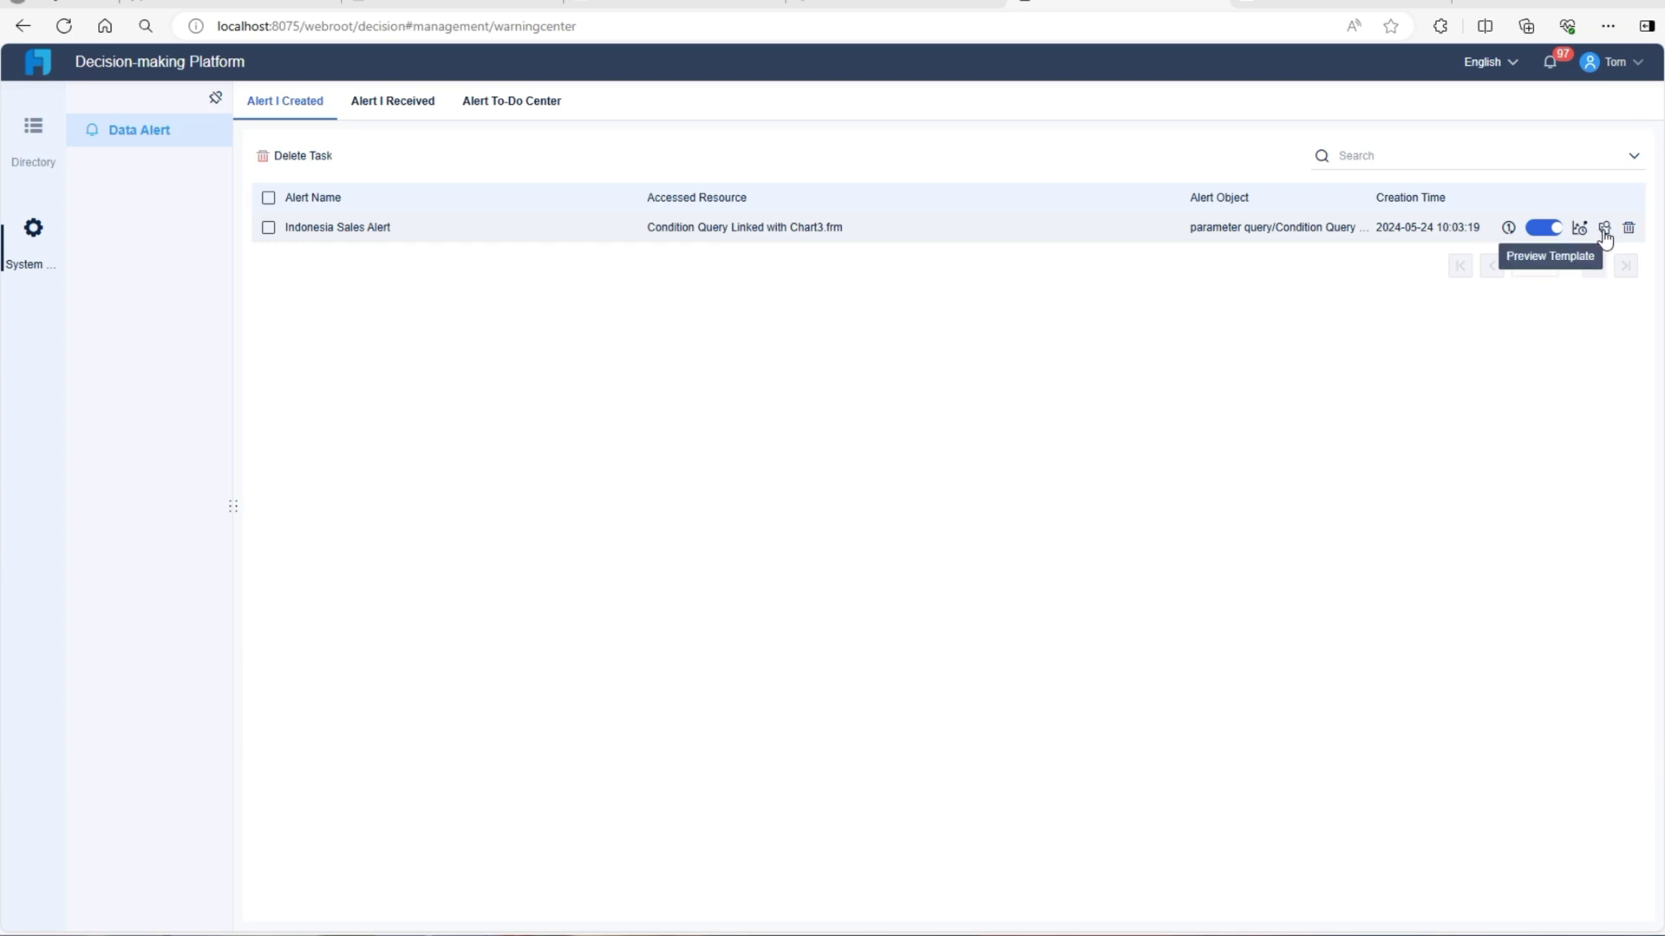
click(524, 103)
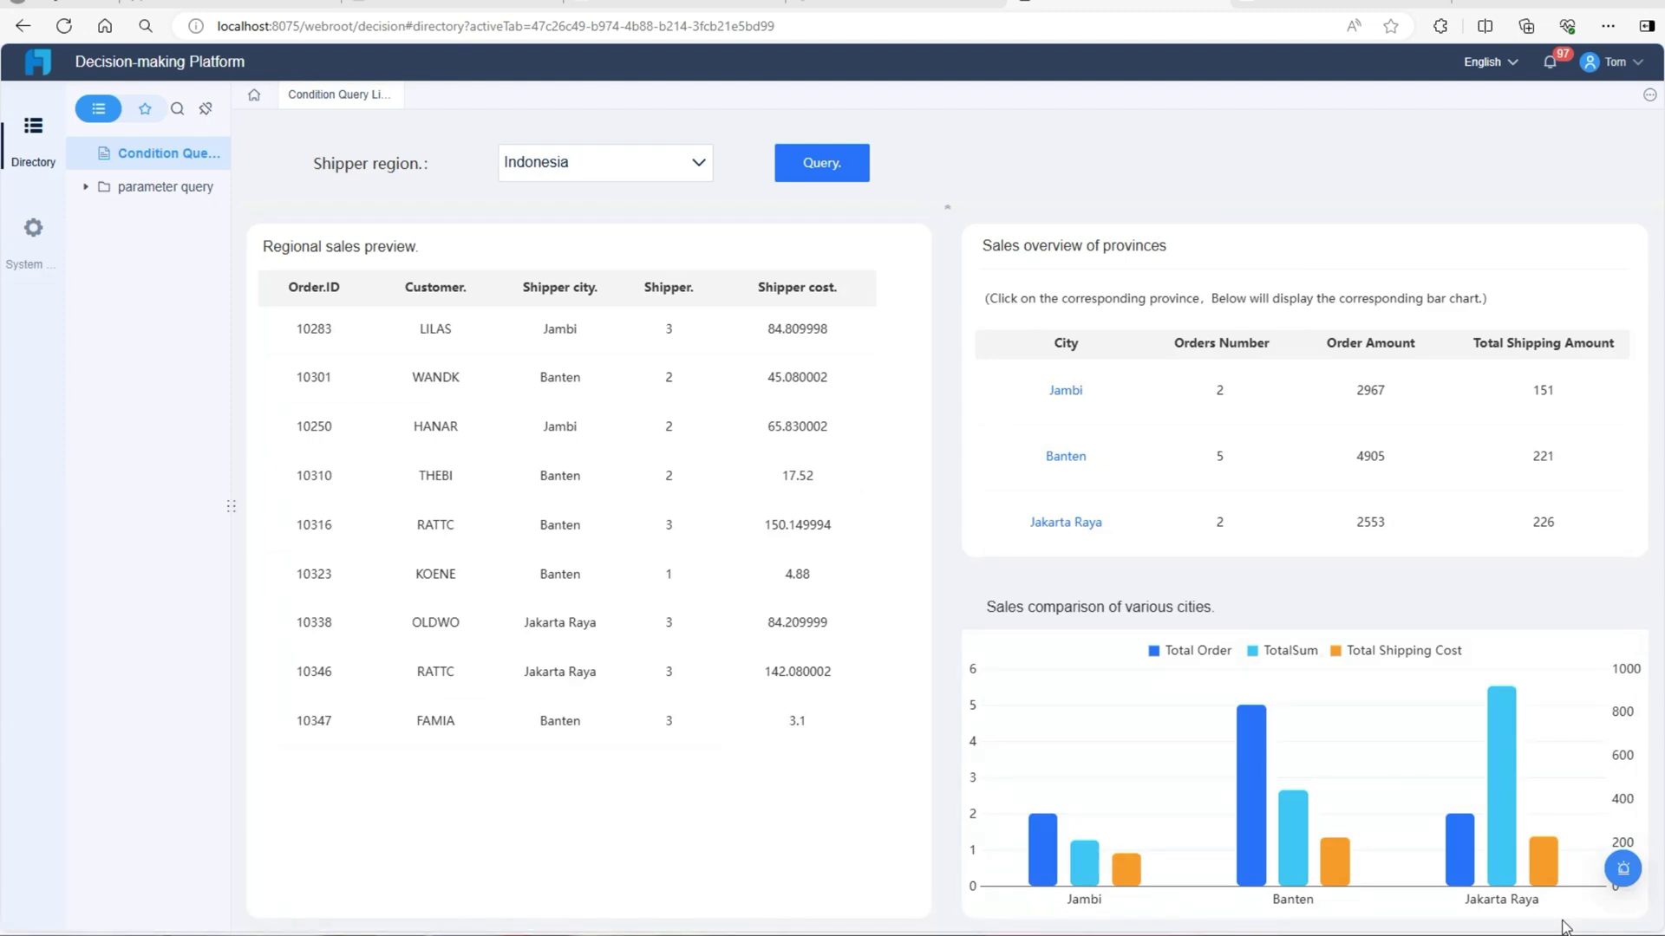
- Open the Condition Query report's alert settings and add E-mail as a notification method
click(1622, 868)
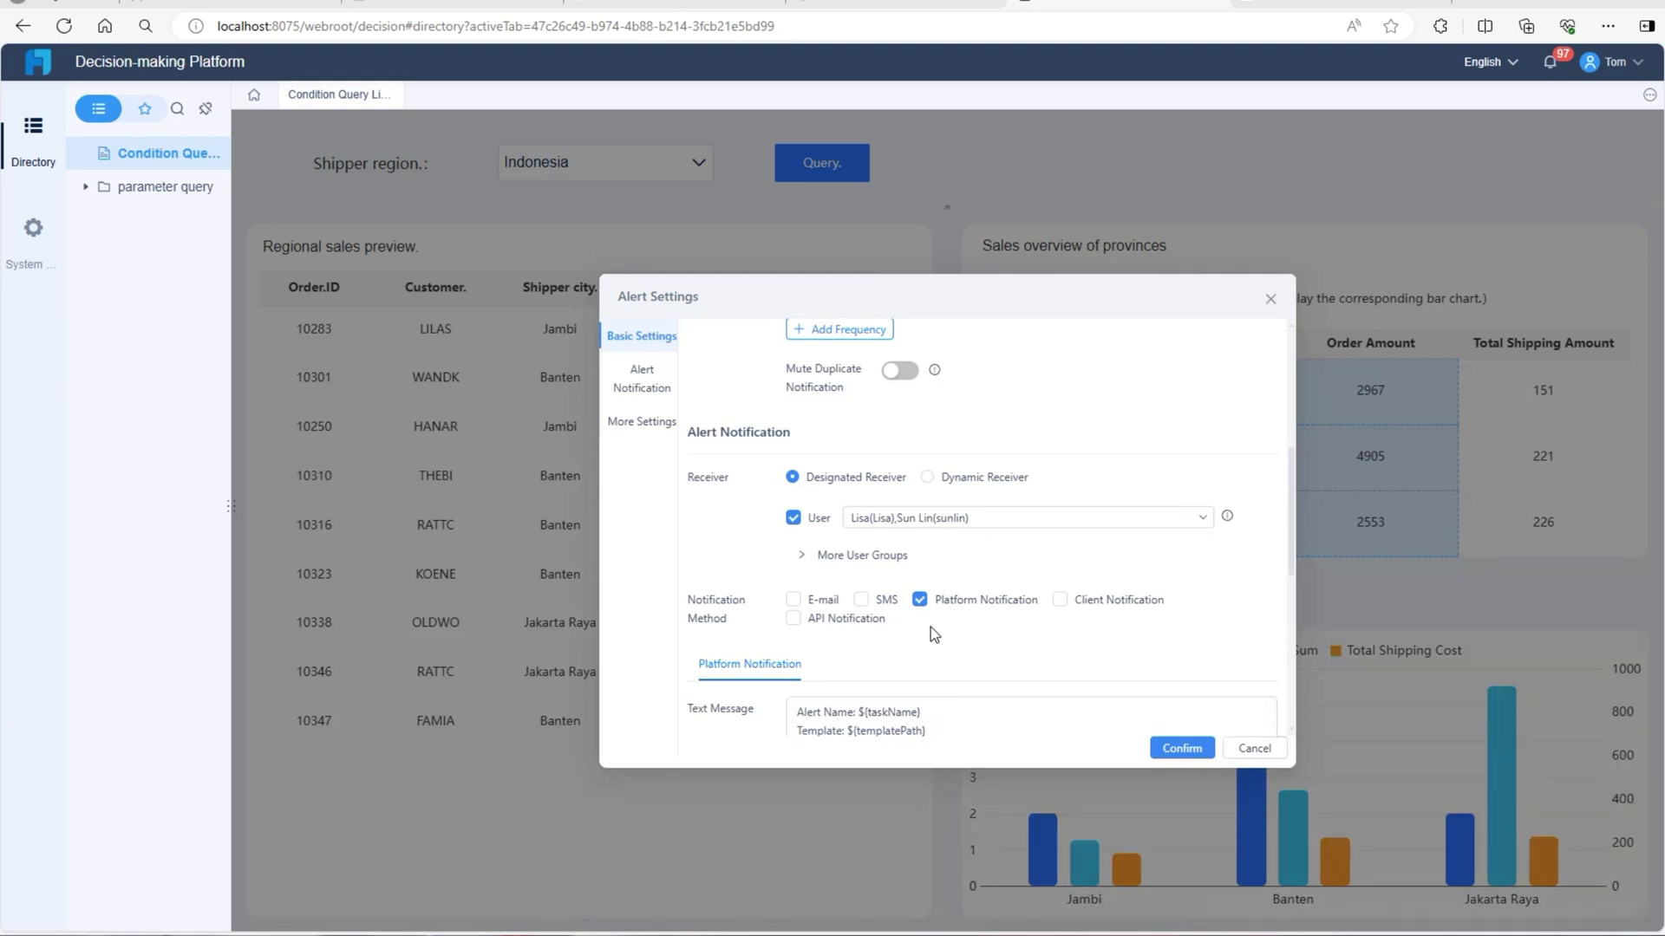
click(794, 600)
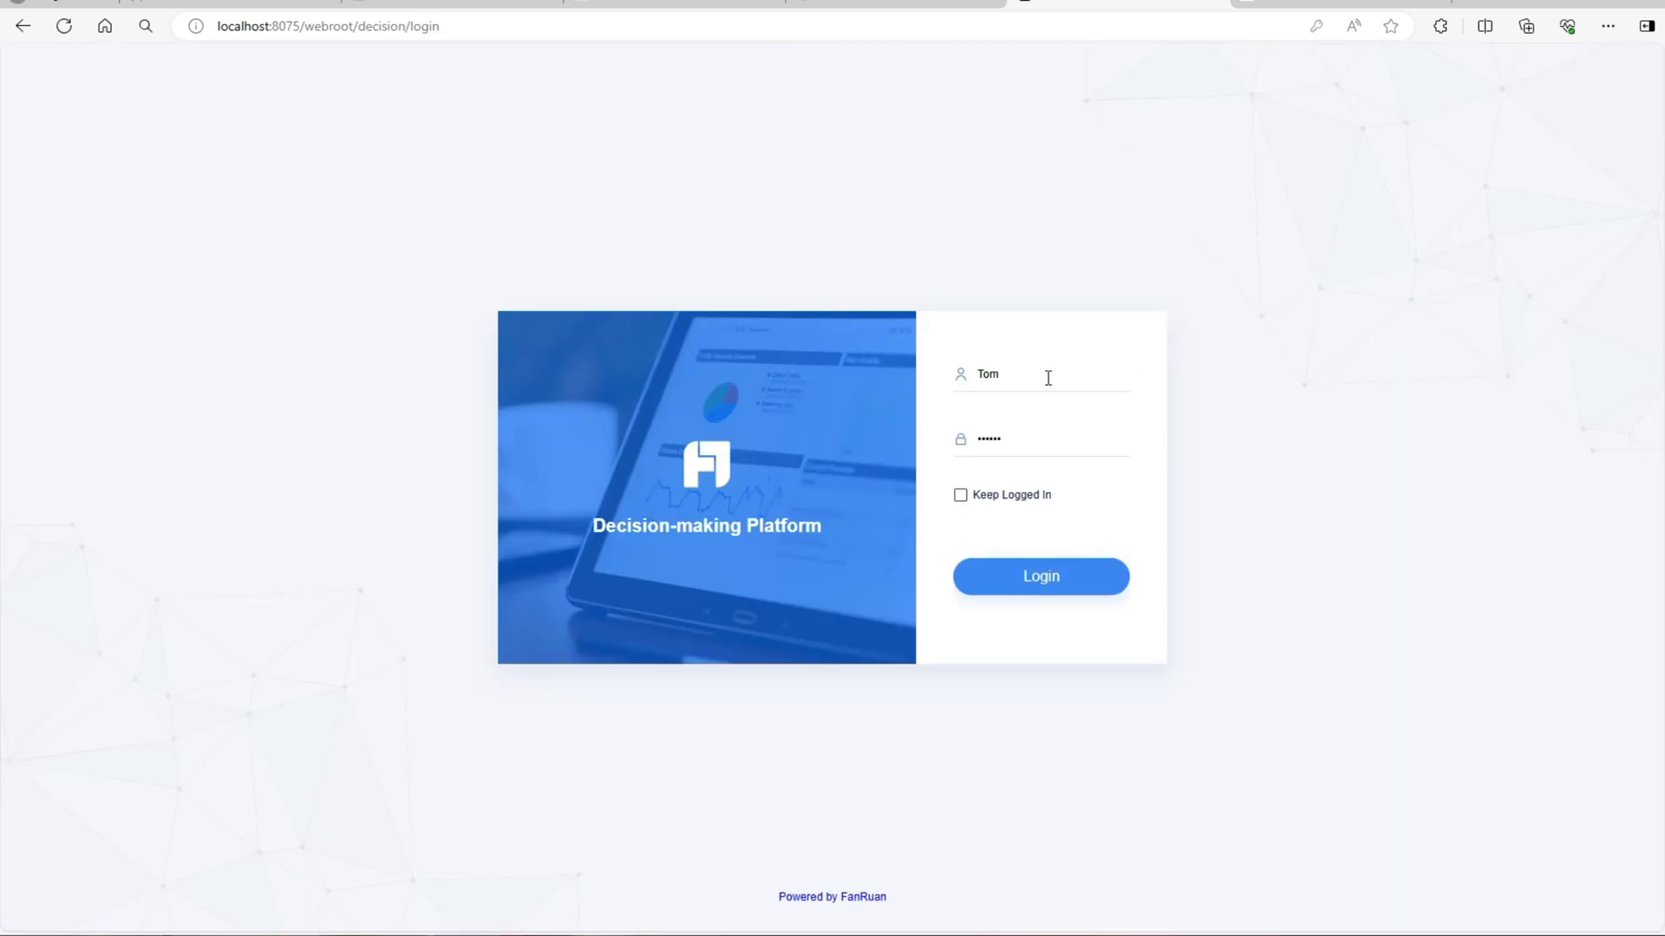
- Log in with the saved administrator account and open the System operation and maintenance alert's Intelligent Highway report from the created alerts
click(1047, 375)
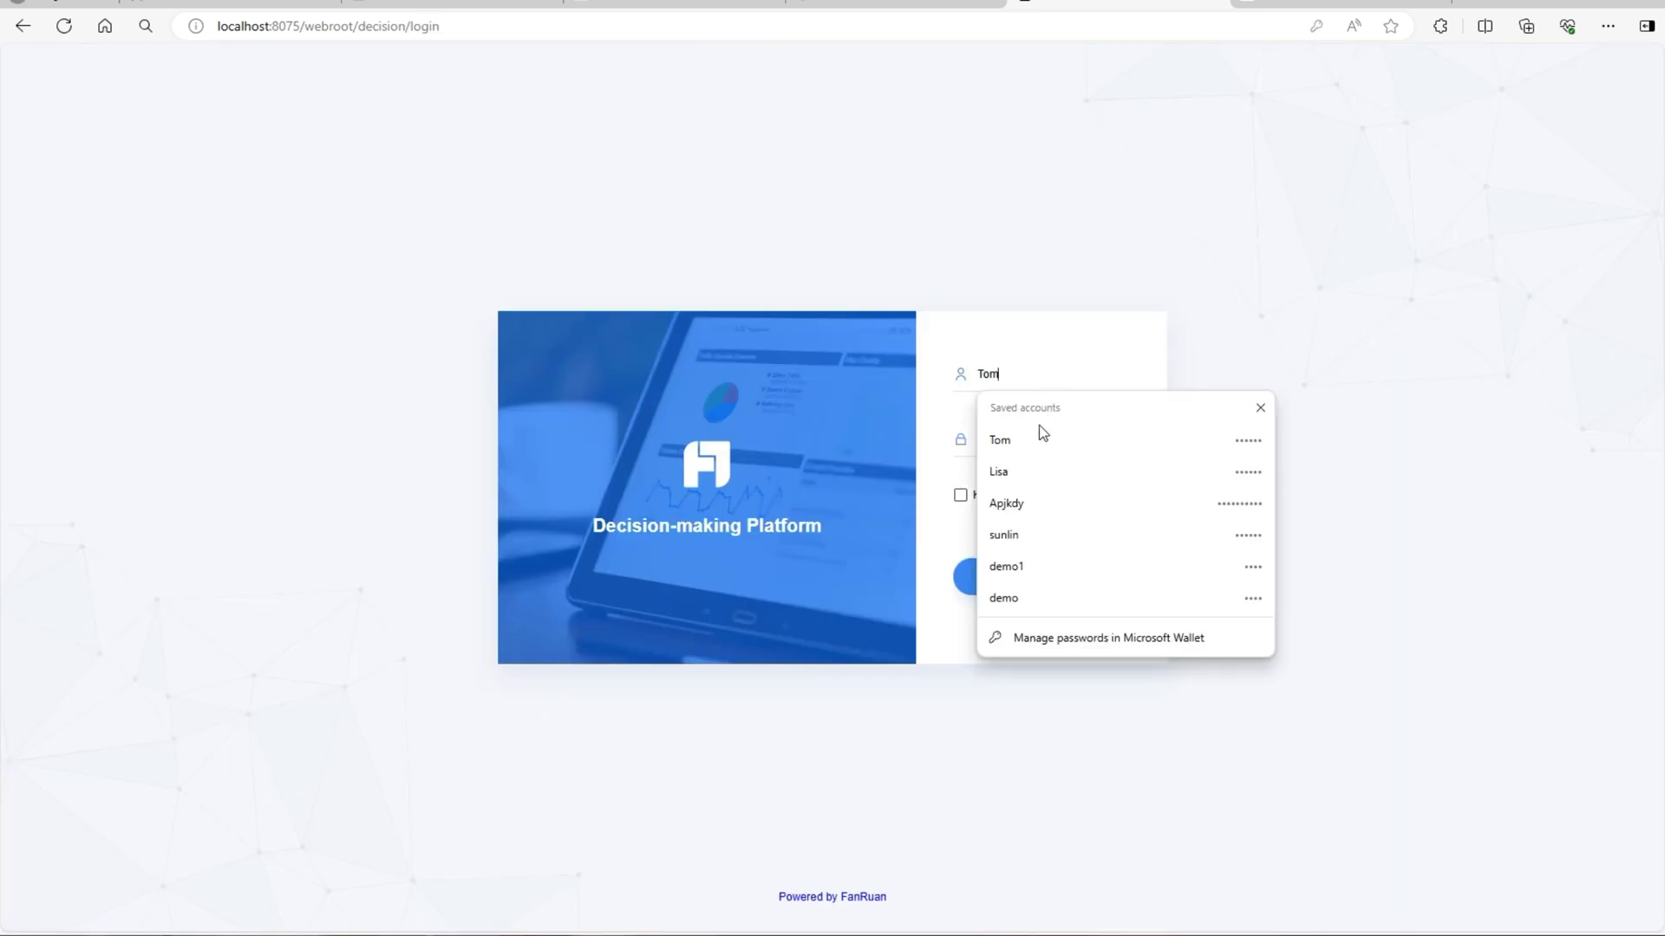
click(996, 502)
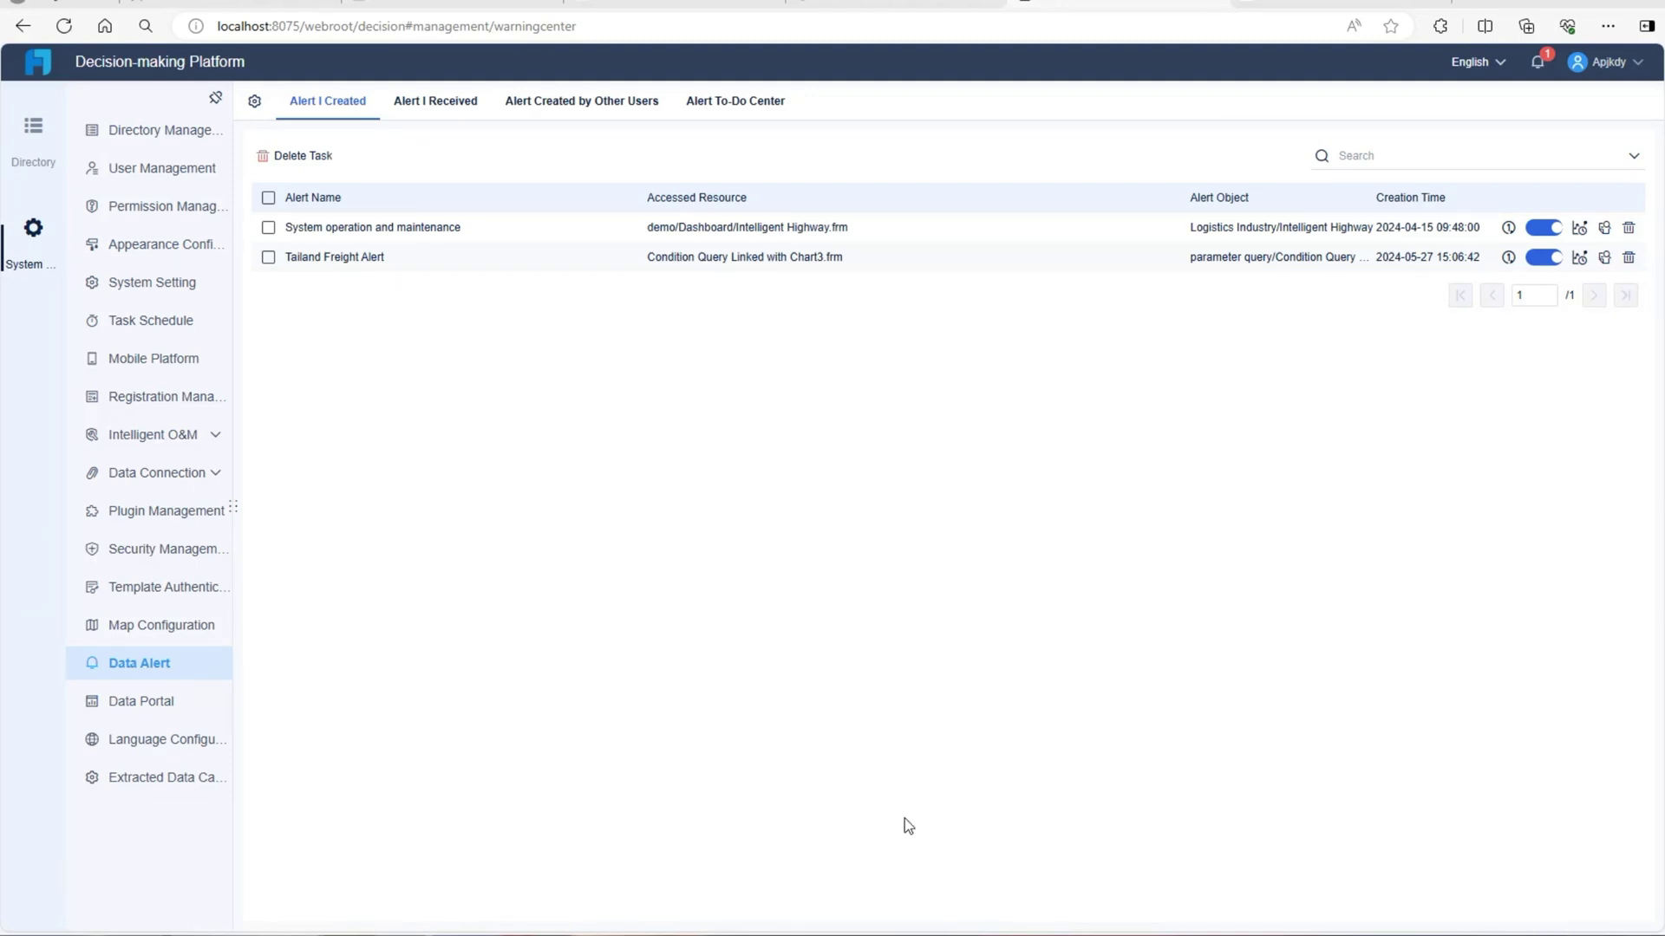
click(405, 227)
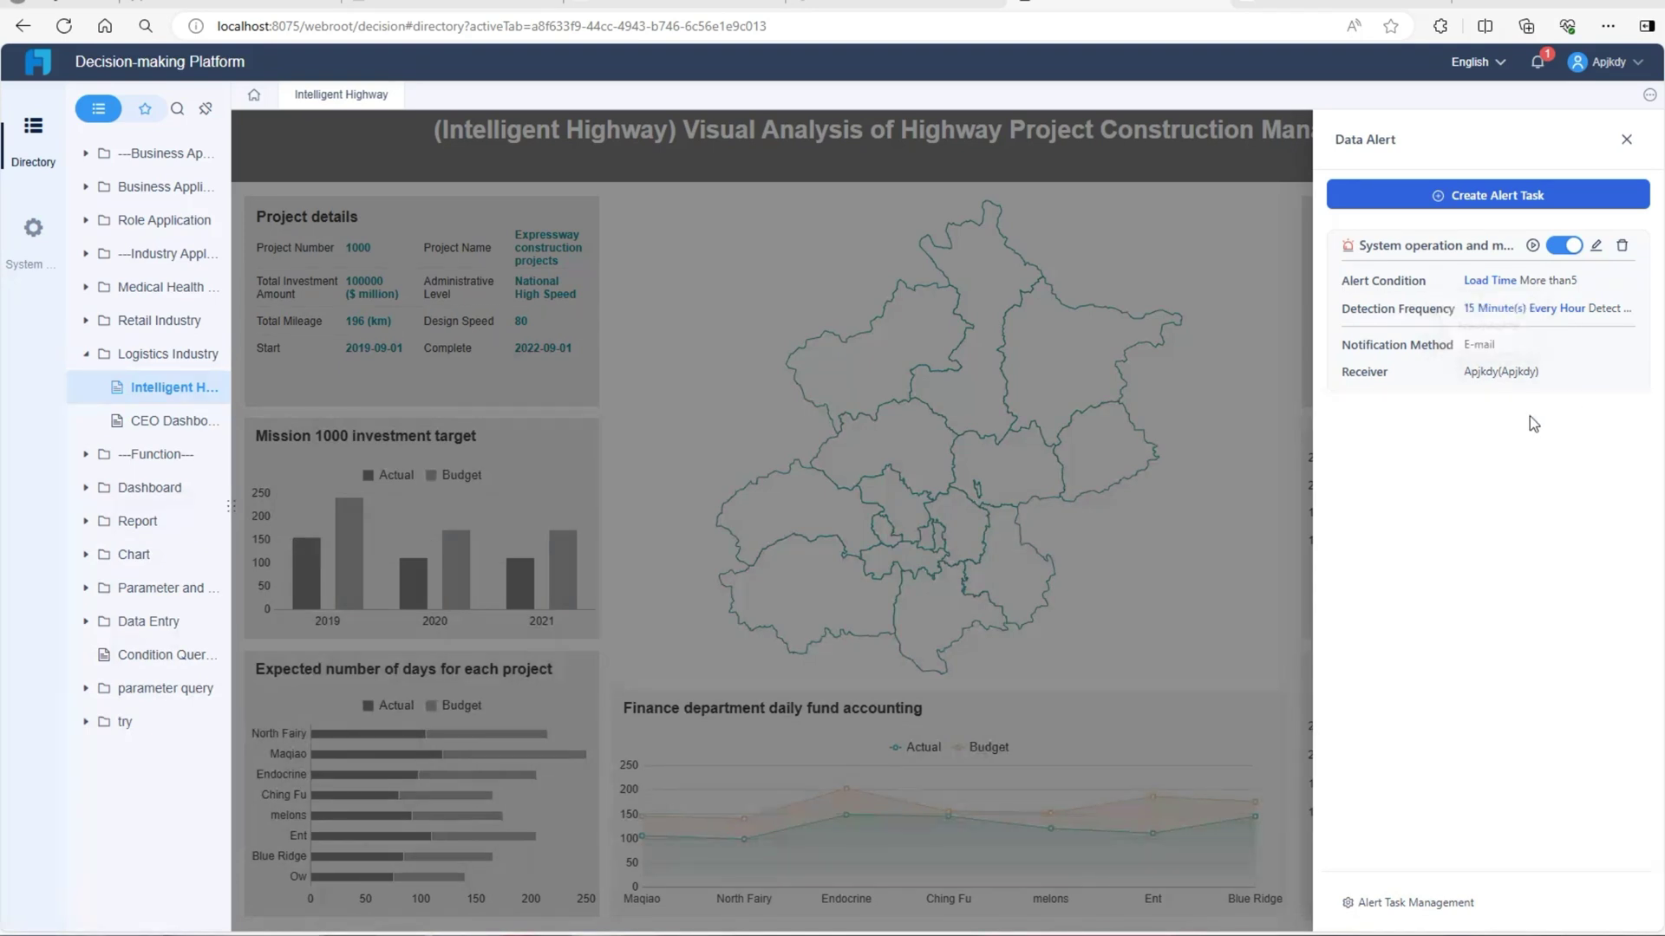
- Open the System operation and maintenance alert for editing and review its notification settings and the variables available for the text content
click(1596, 248)
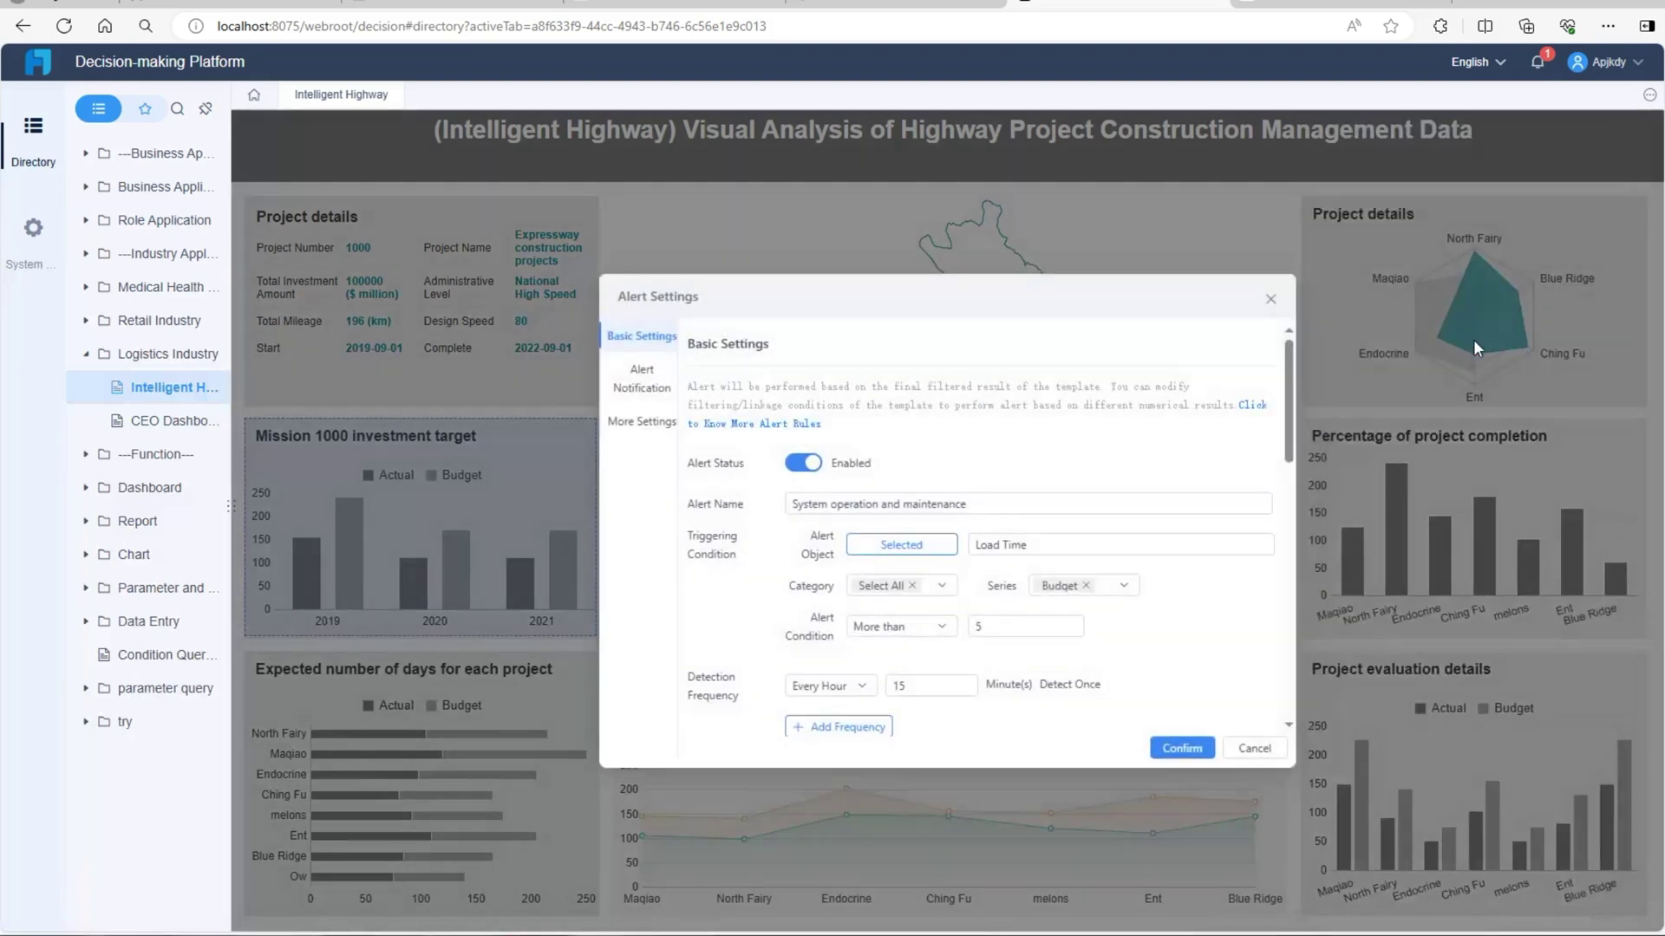
scroll(1101, 523, down, 10)
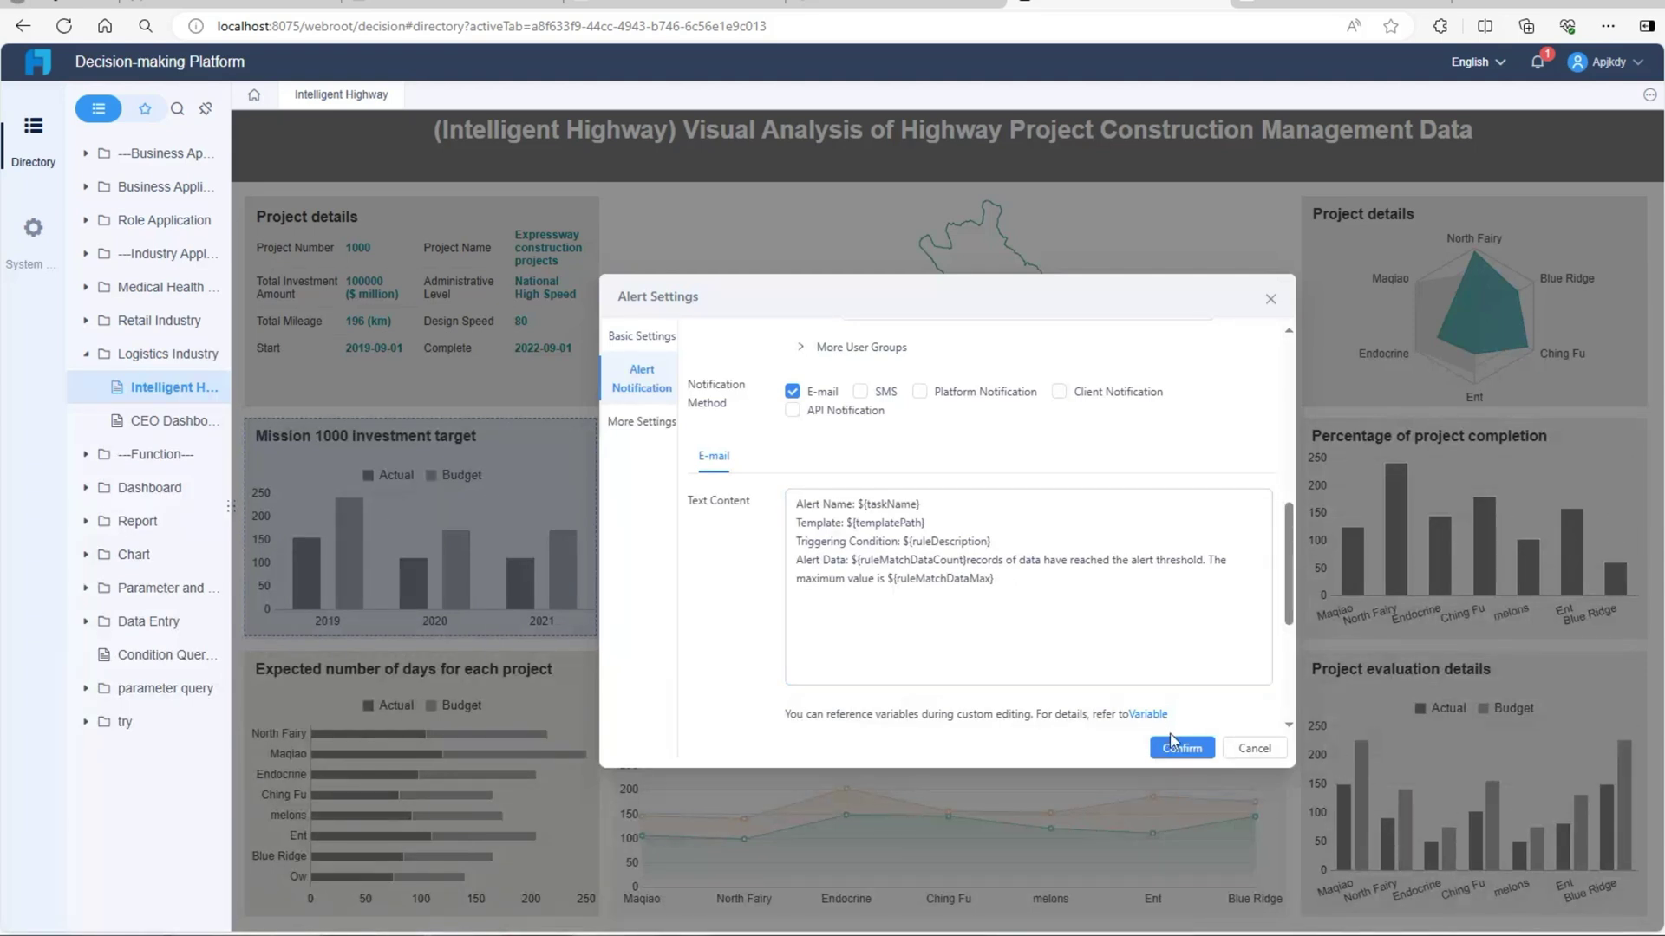
scroll(1011, 639, down, 2)
scroll(1010, 637, down, 1)
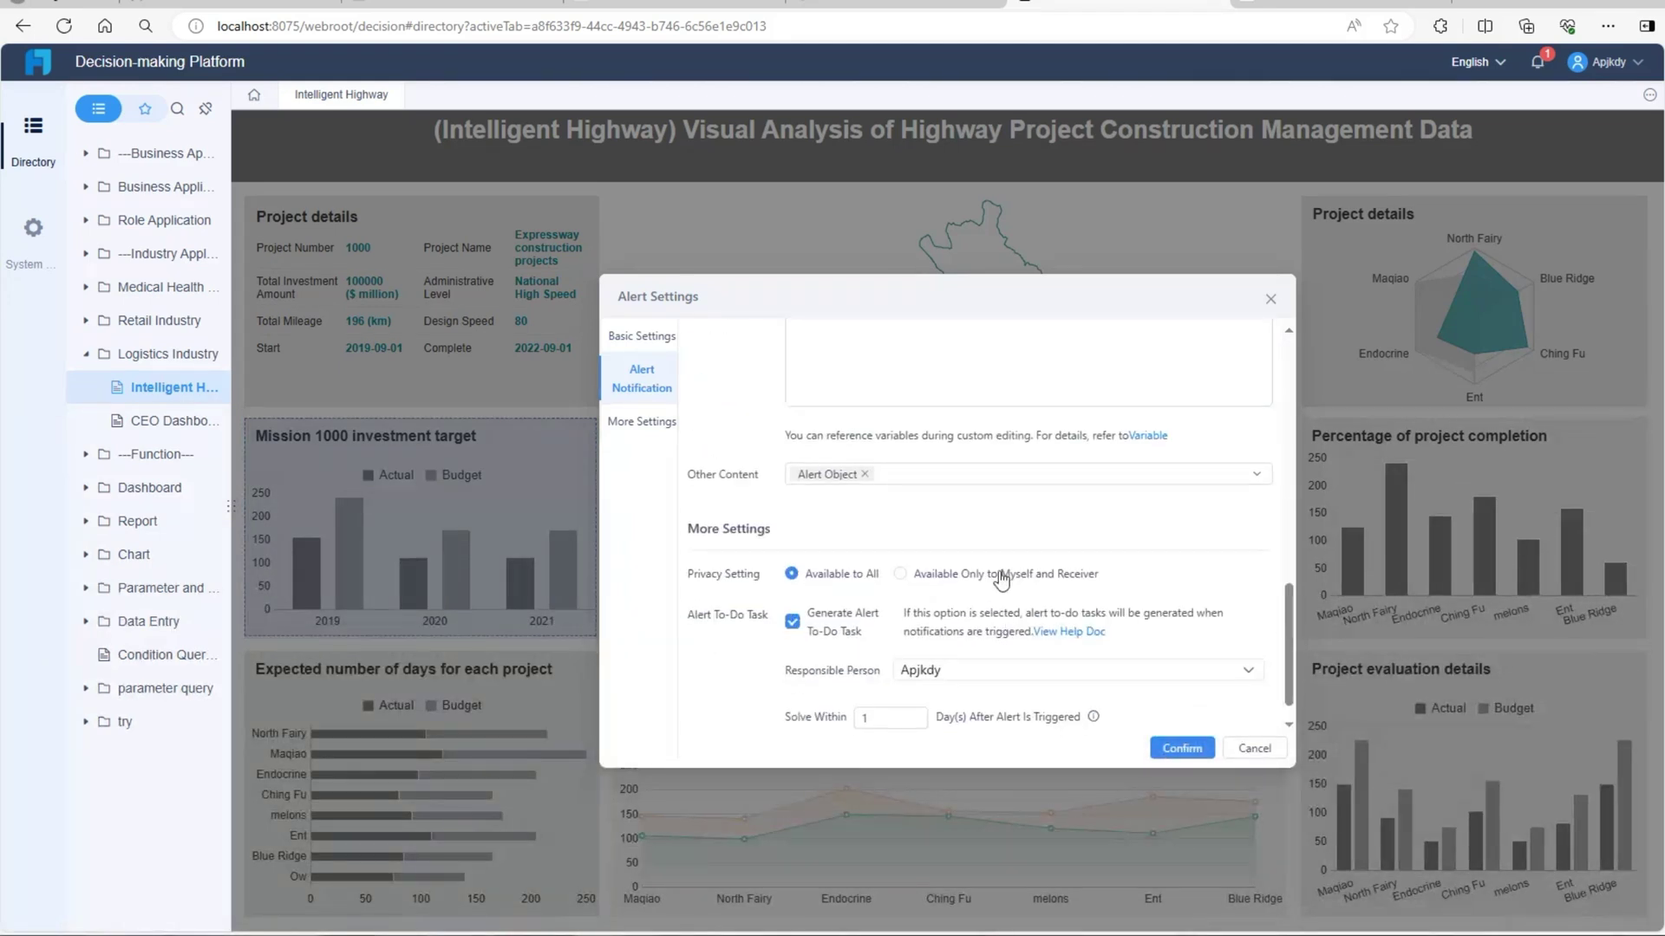
mouse_move(1144, 440)
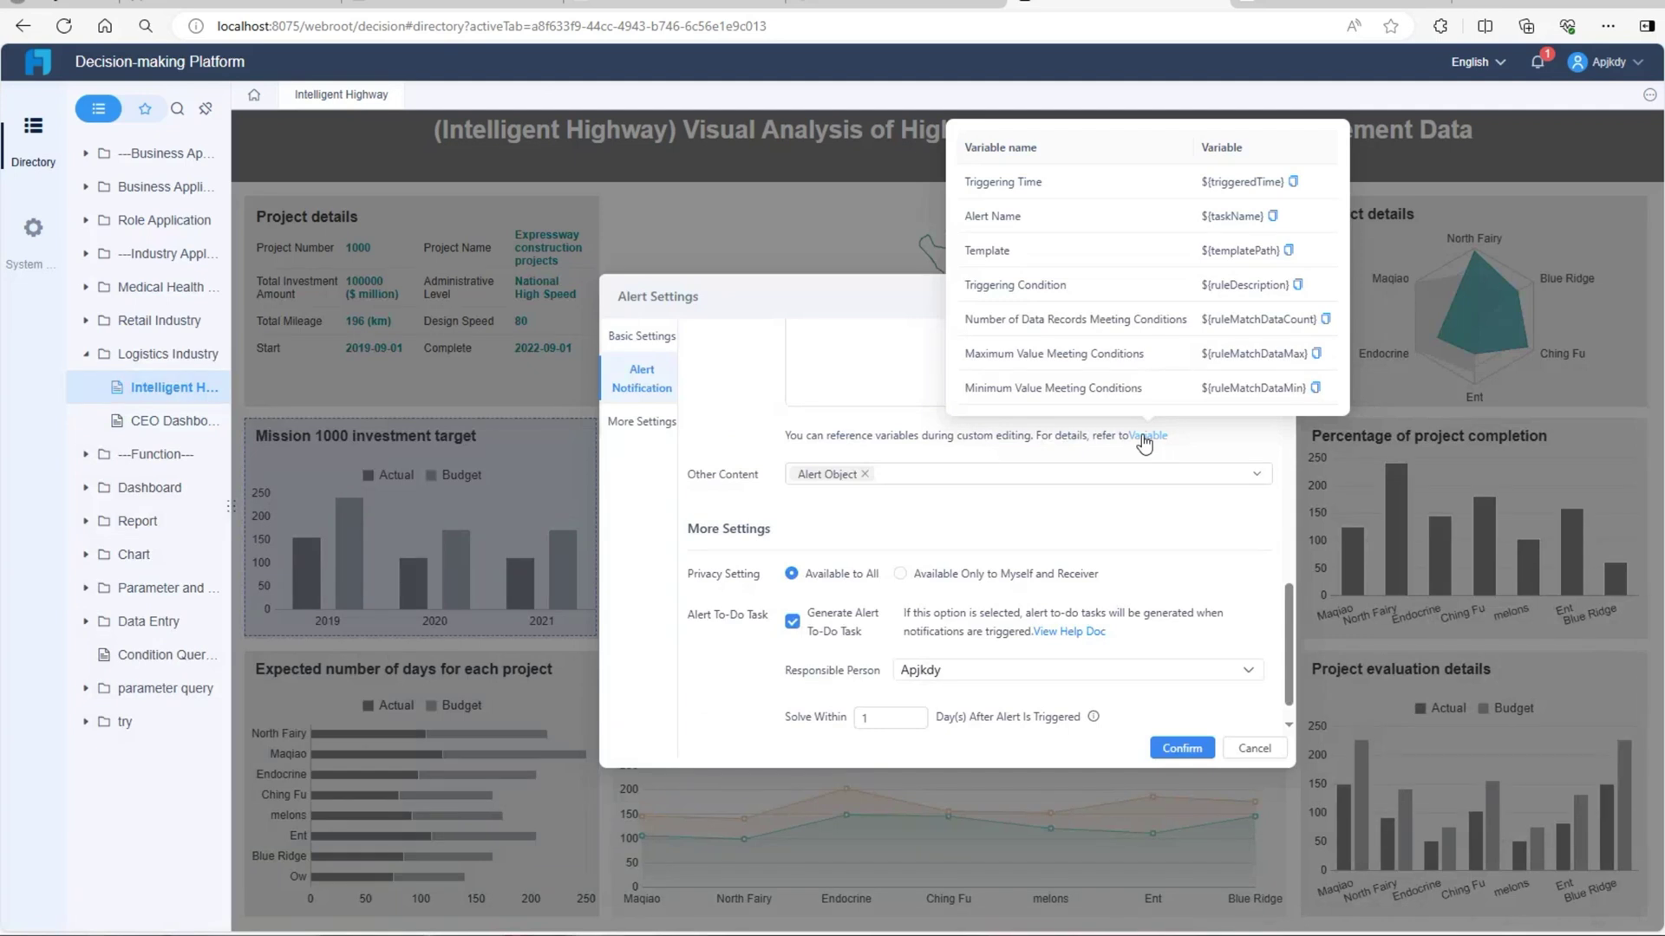
- Keep Alert Object as the e-mail notification's other content and confirm the alert settings
click(976, 474)
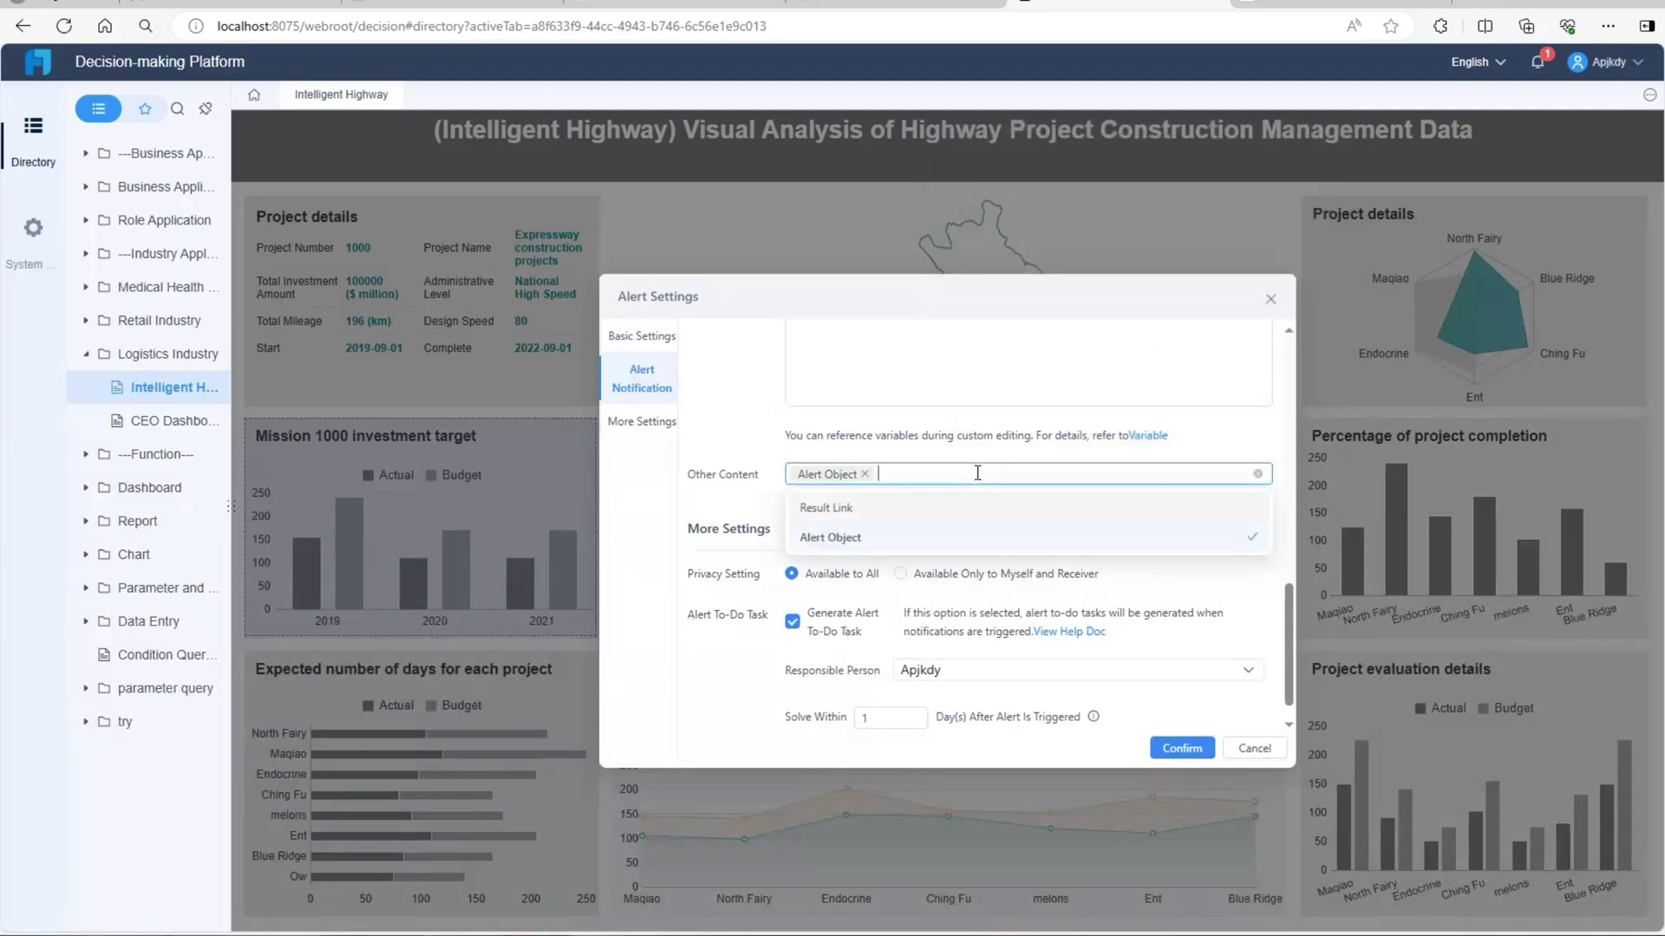
click(868, 549)
click(868, 549)
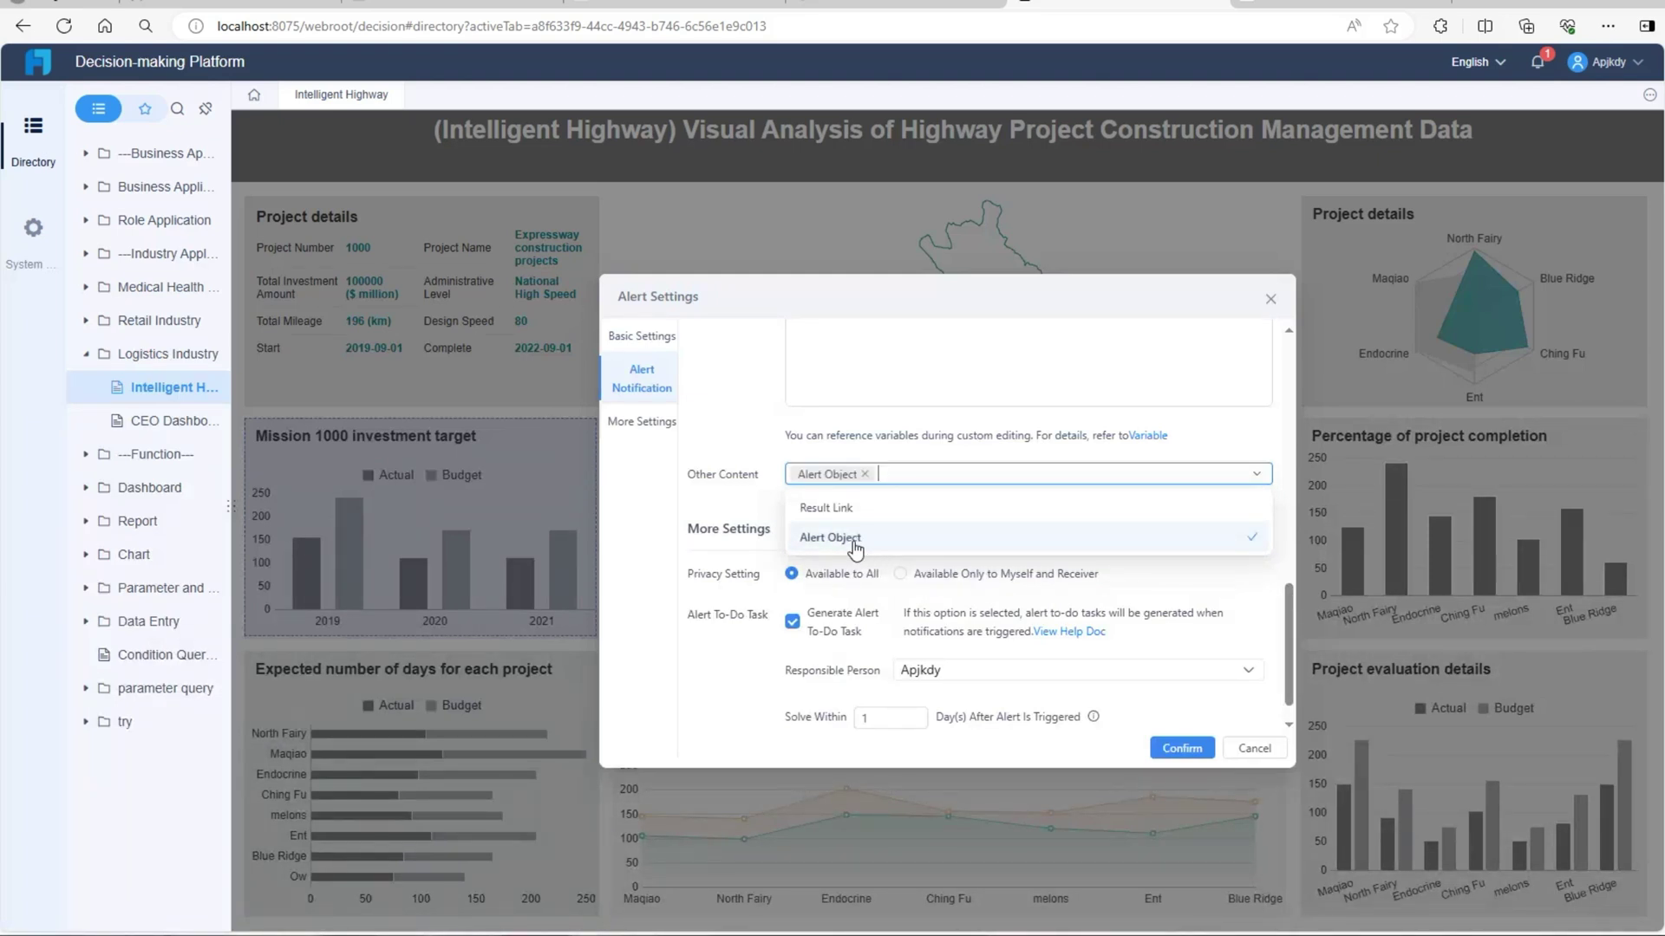
click(751, 491)
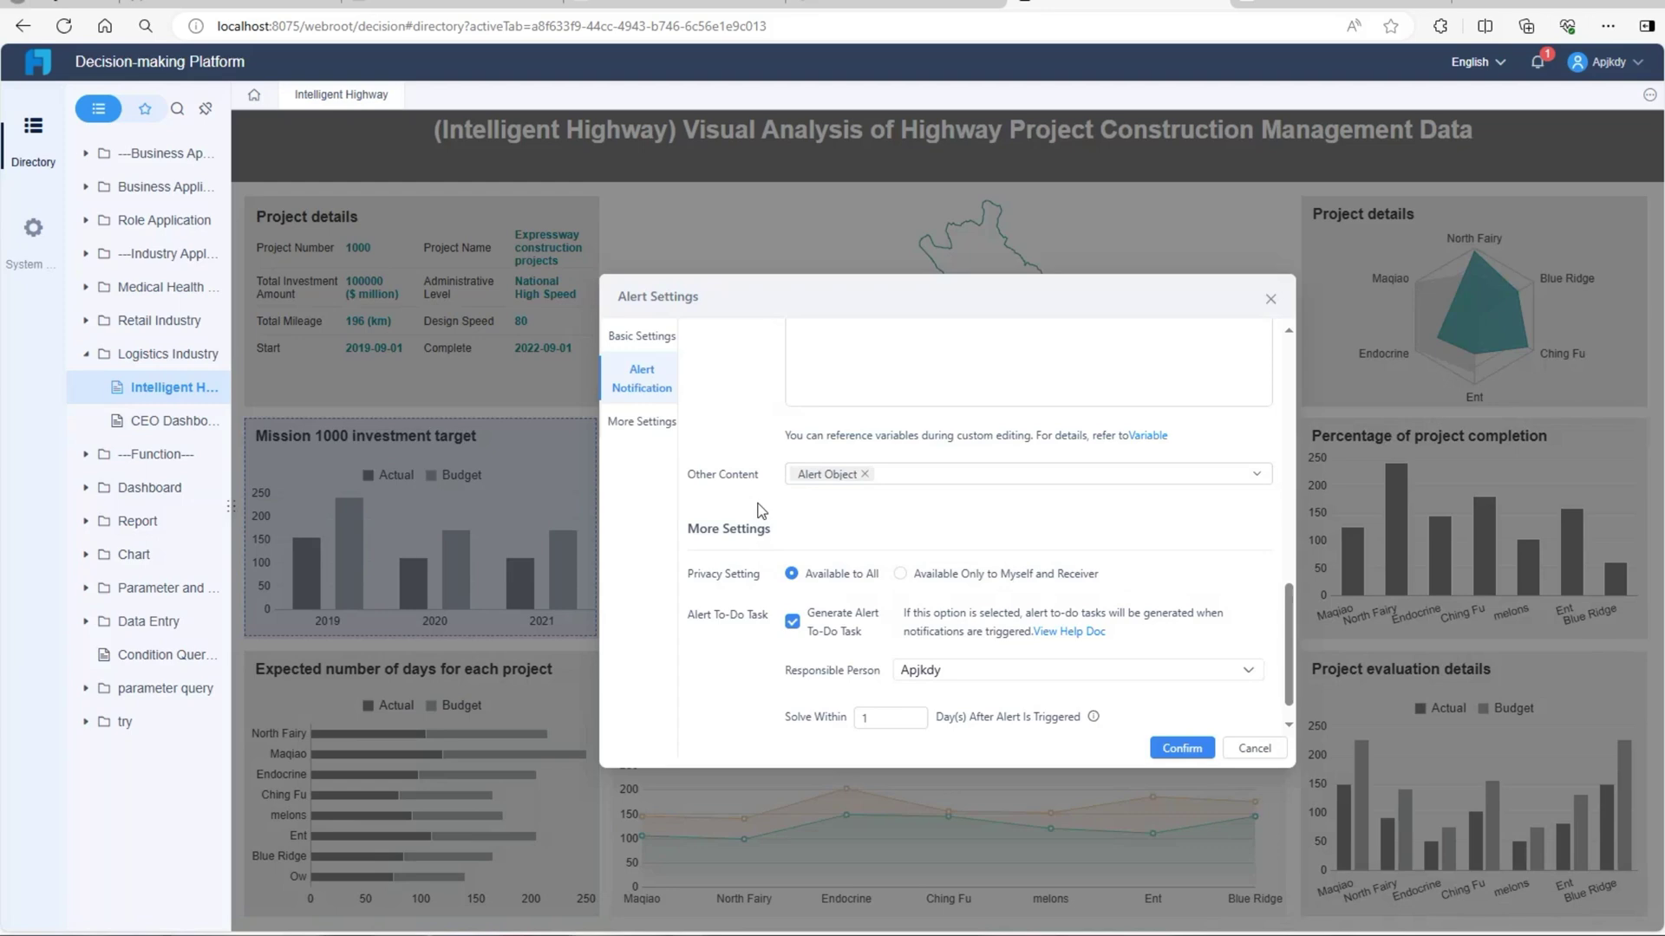
click(1185, 747)
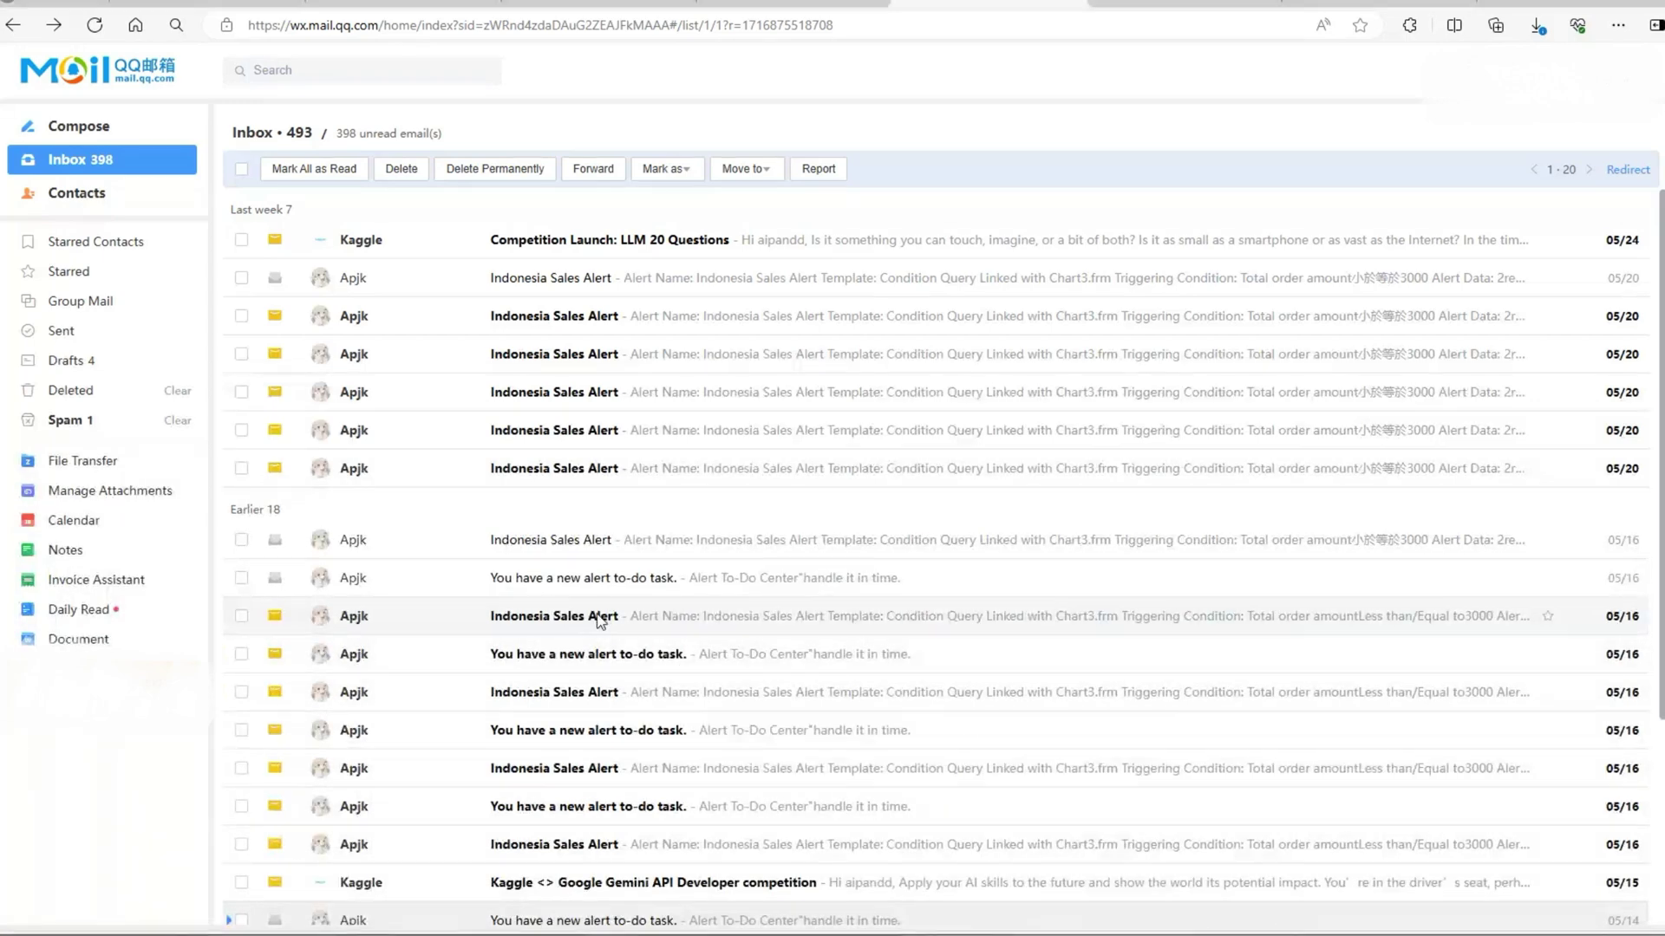
- In the QQ Mail inbox, read the Indonesia Sales Alert e-mail and the e-mail about a new alert to-do task
click(635, 617)
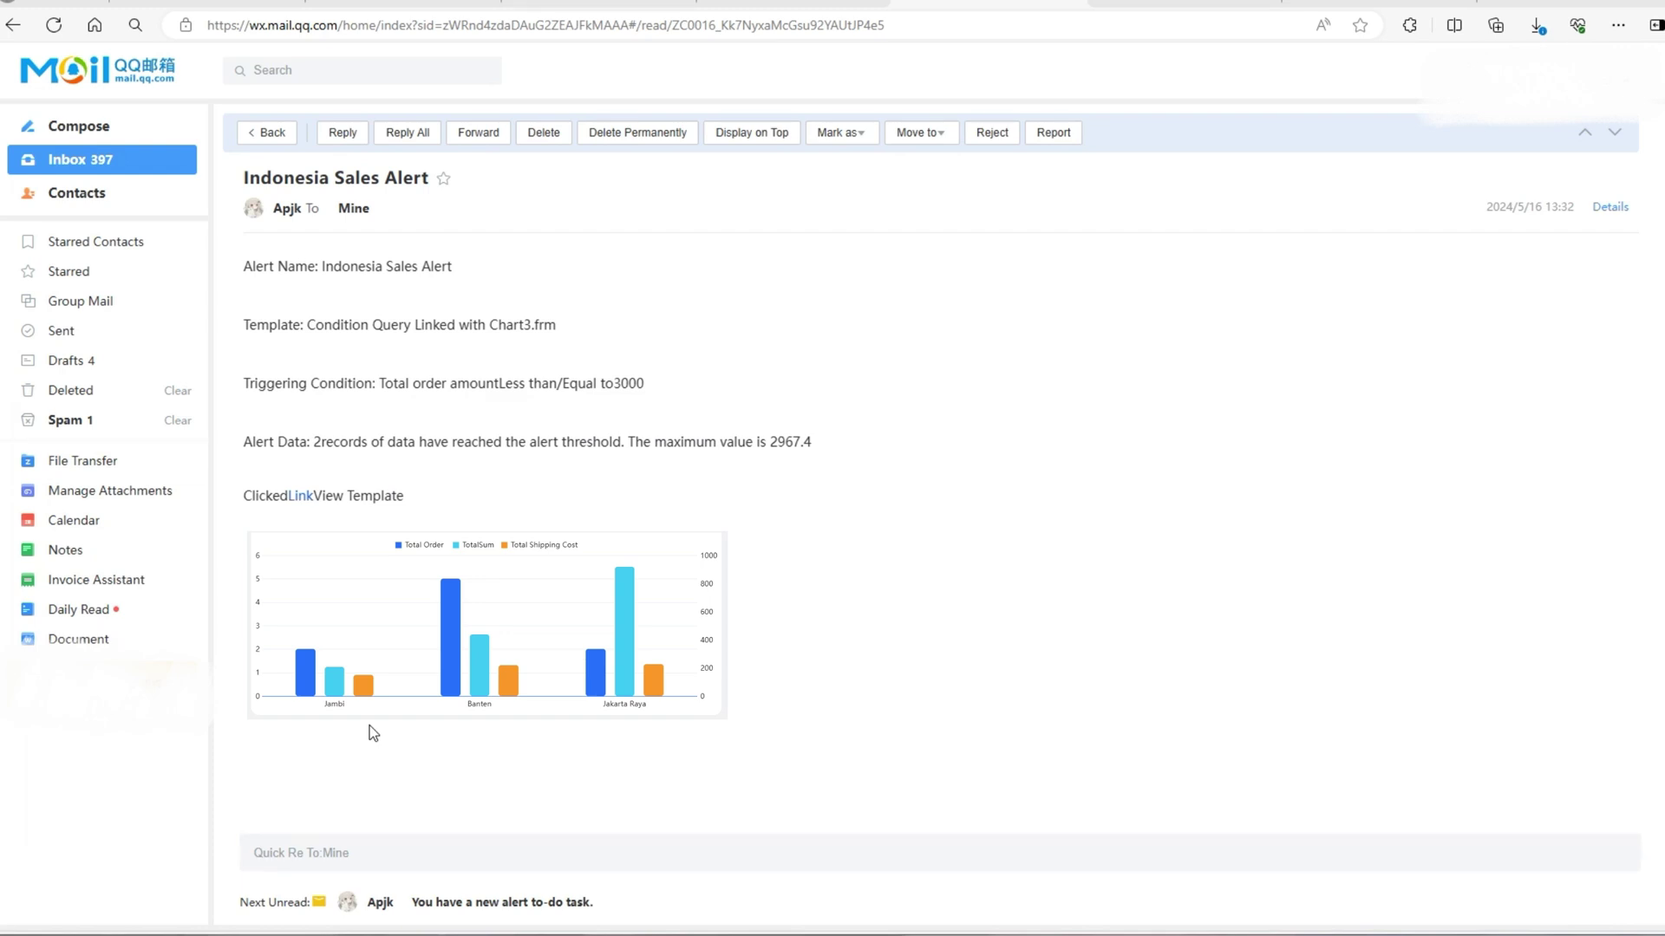
click(133, 170)
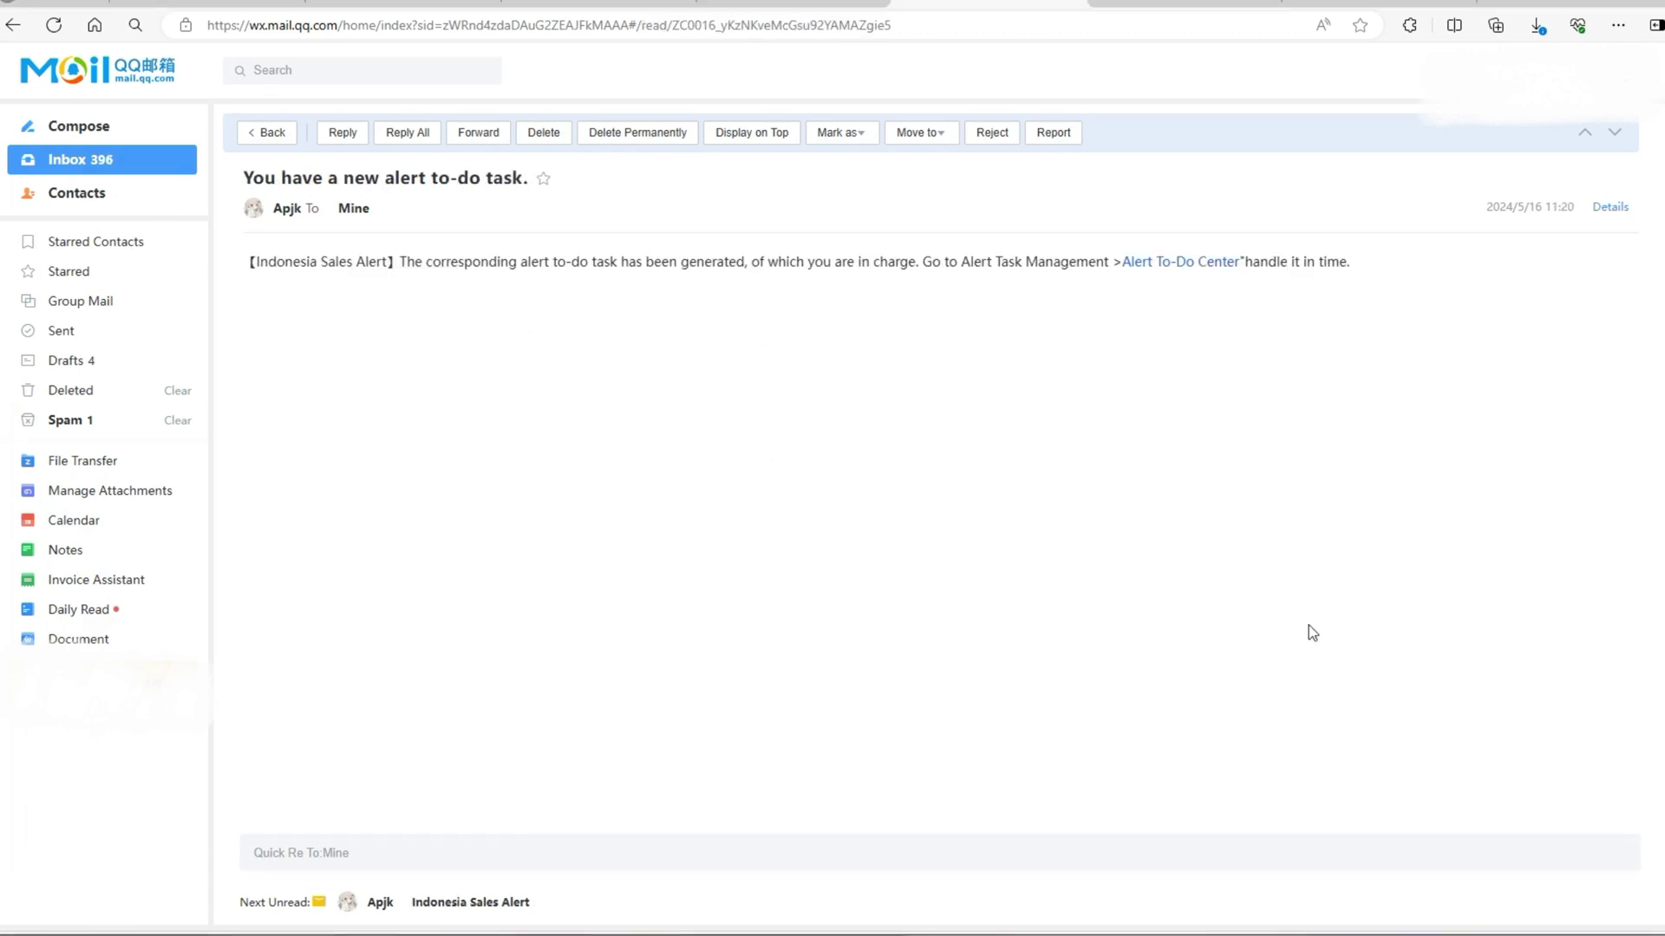